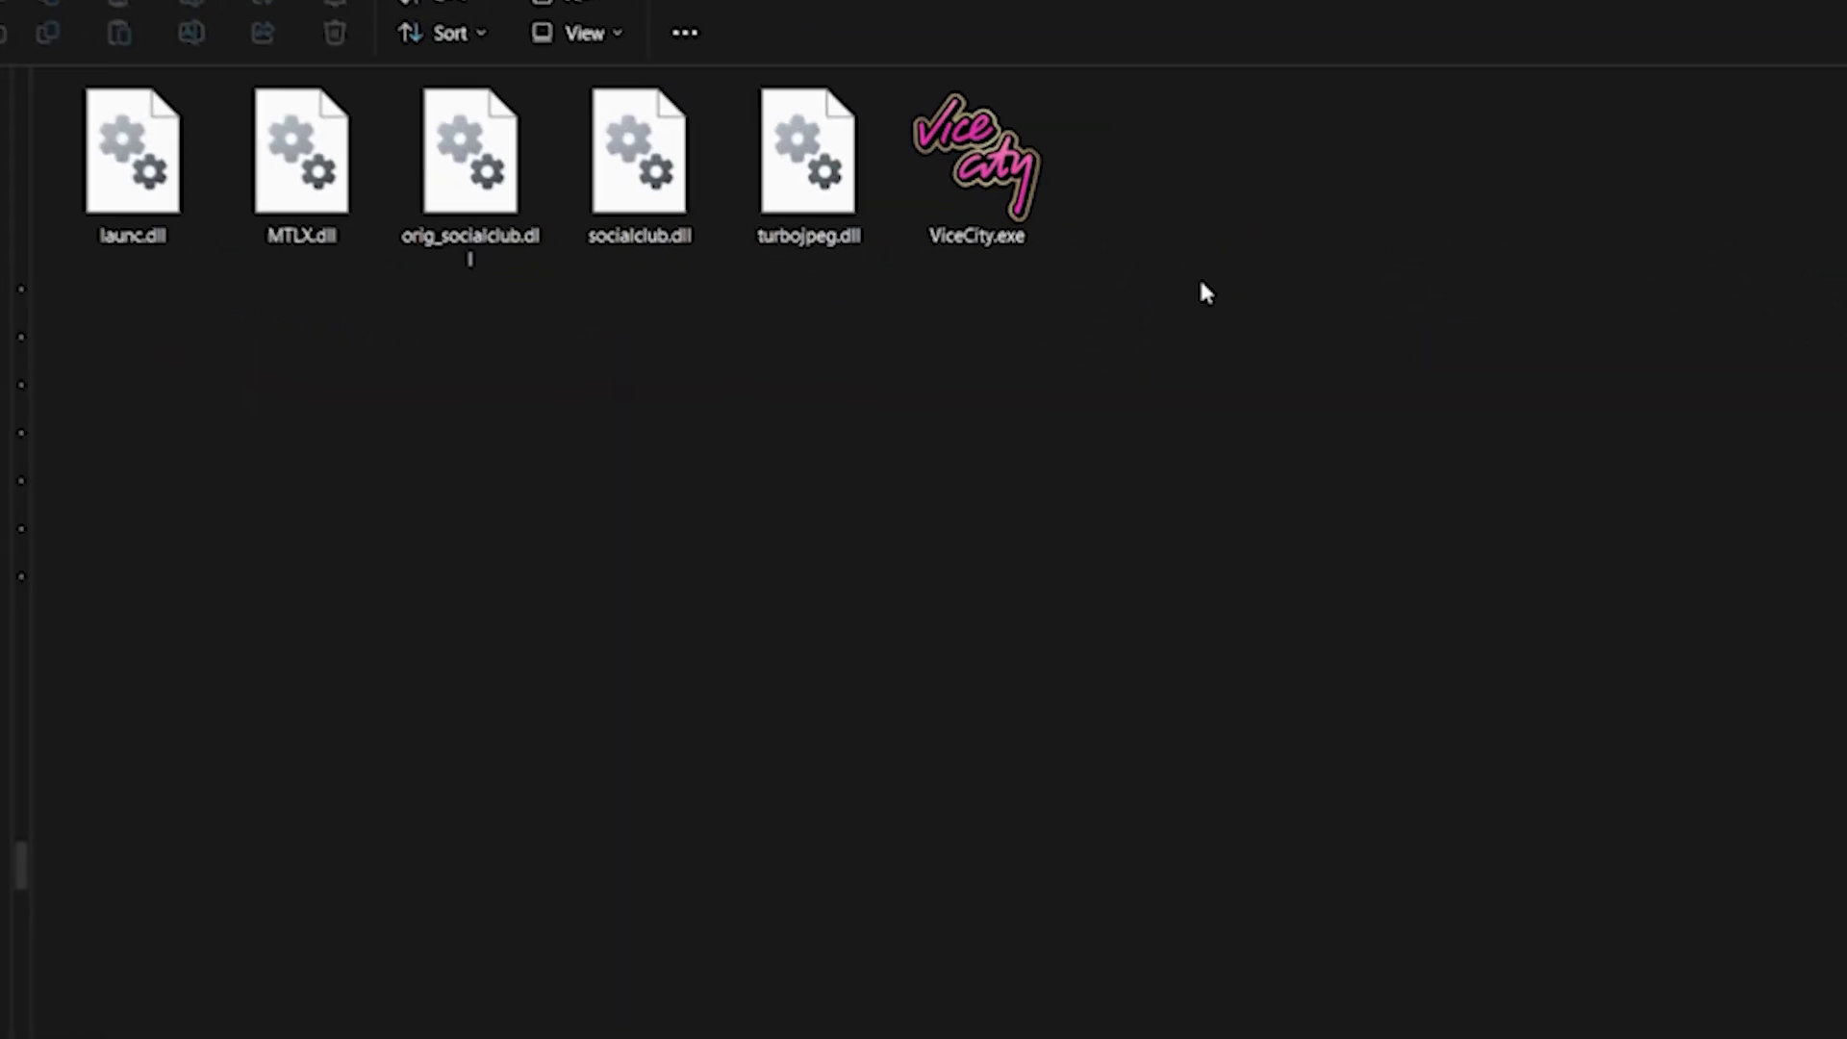
Google 'd3dx9_43.dll download' and open DLL-files.com's d3dx9_43.dll page showing its 32- and 64-bit versions.
click(983, 180)
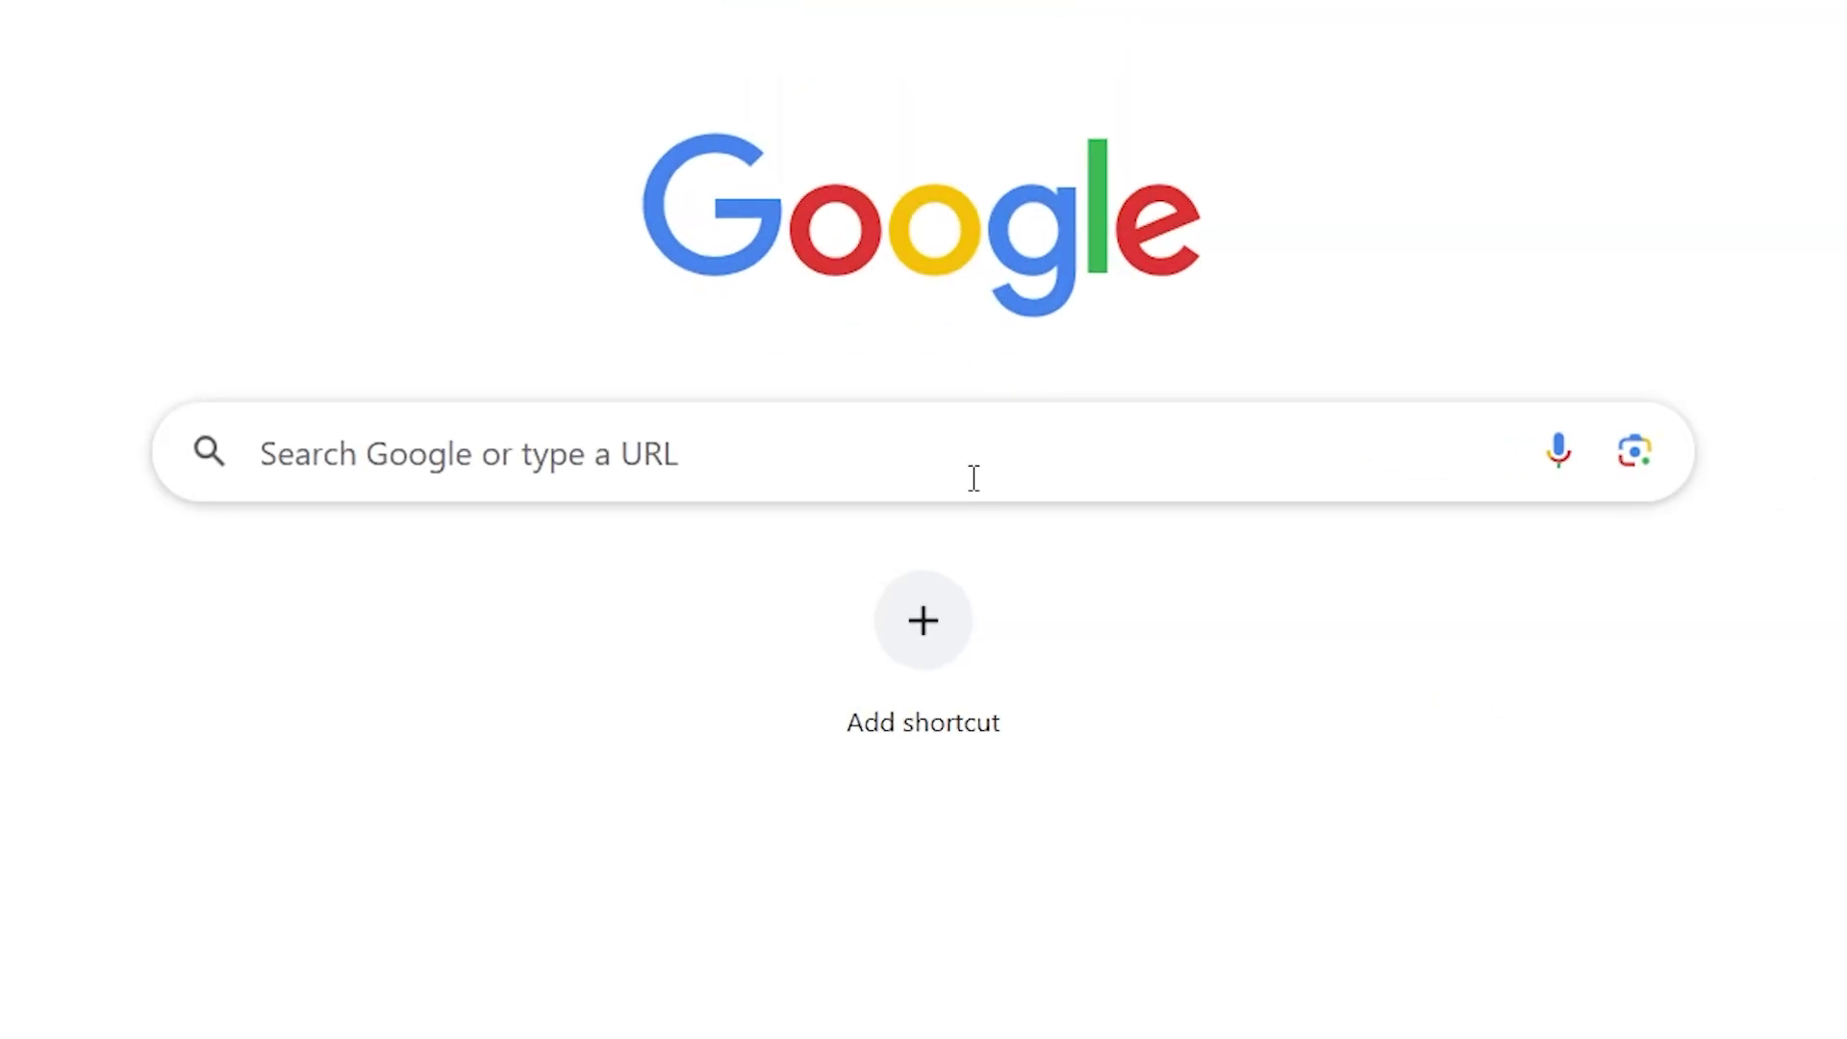
text(d3)
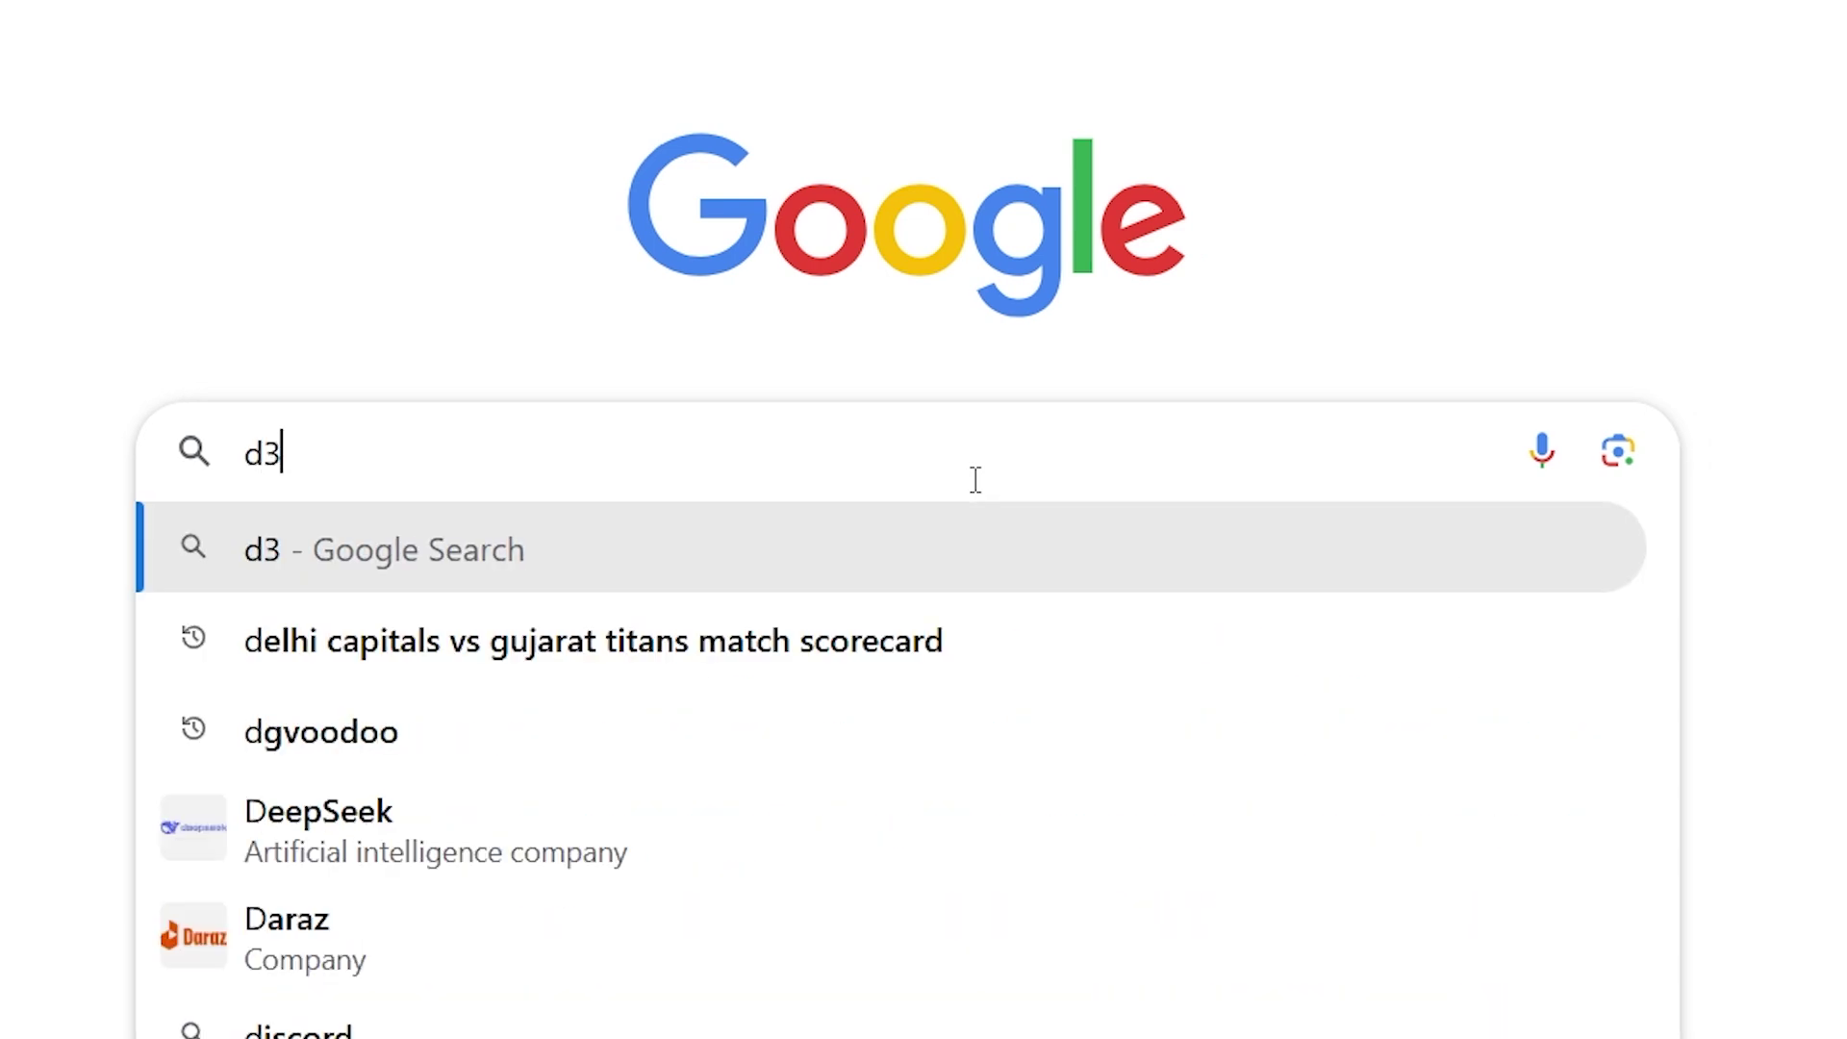
text(dx9_43)
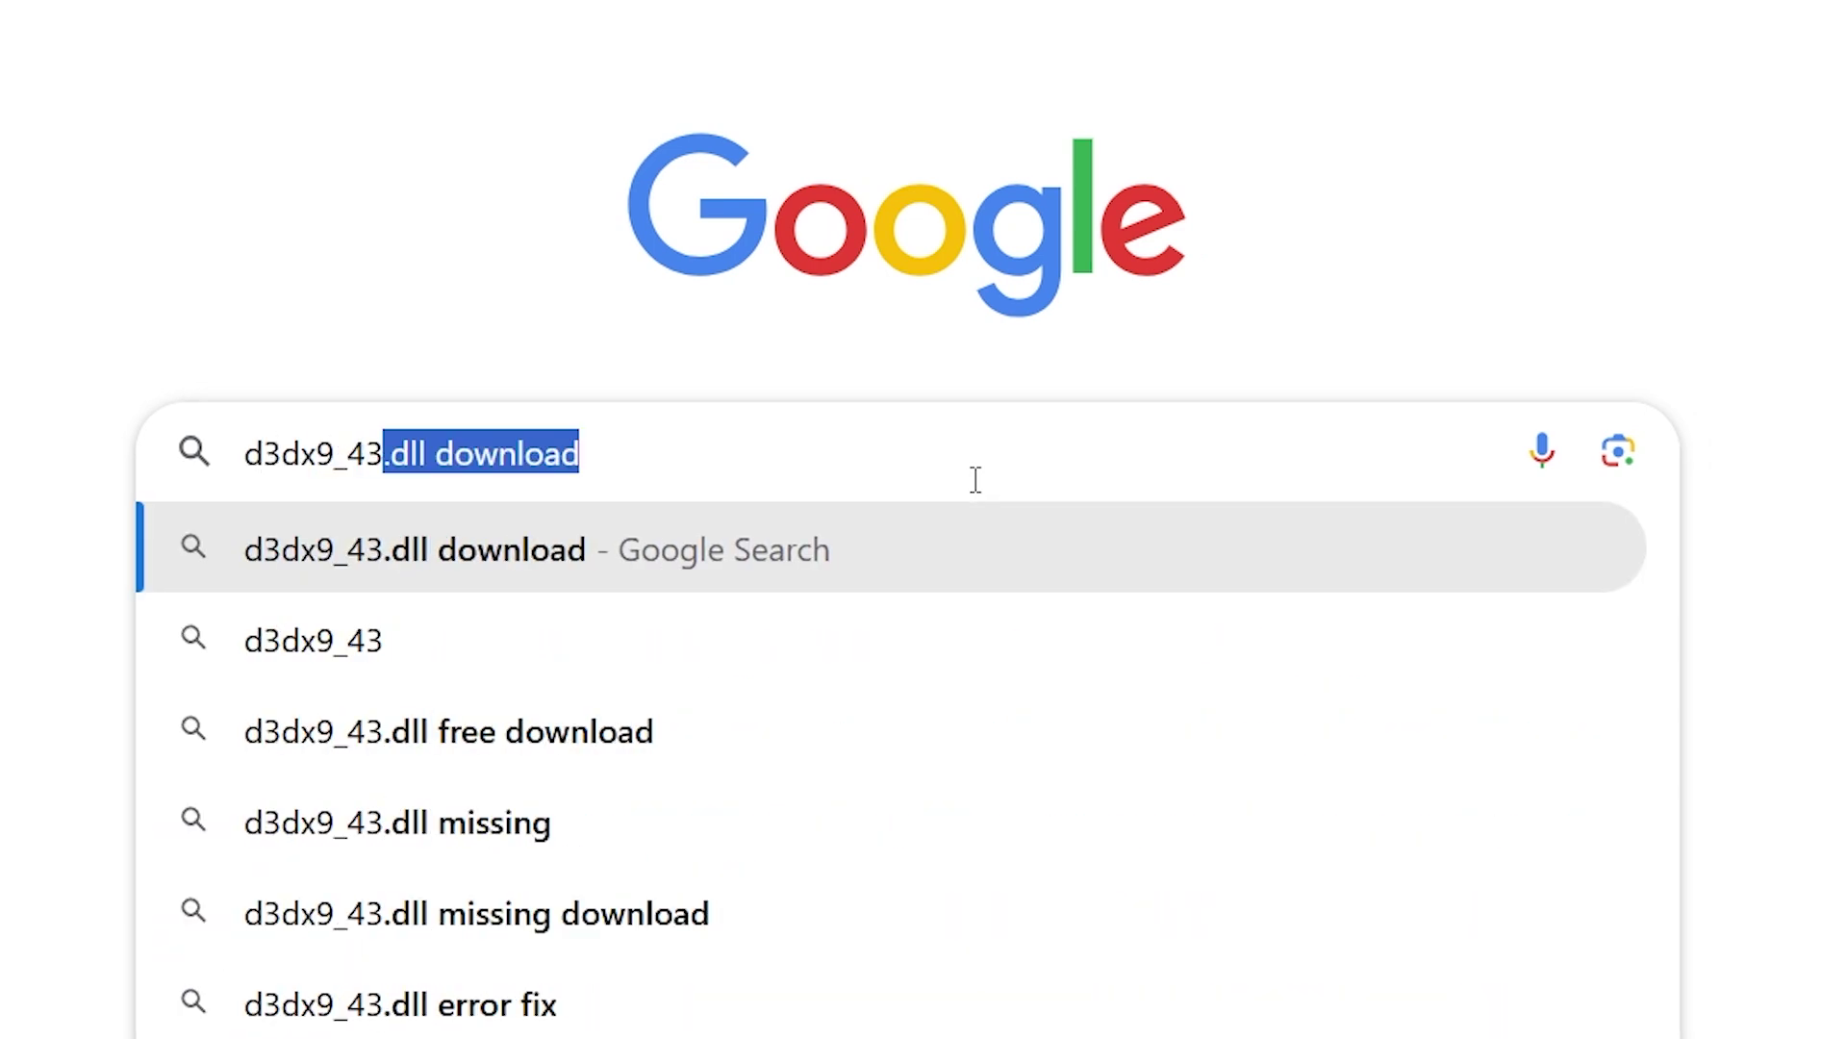
text(.dll download)
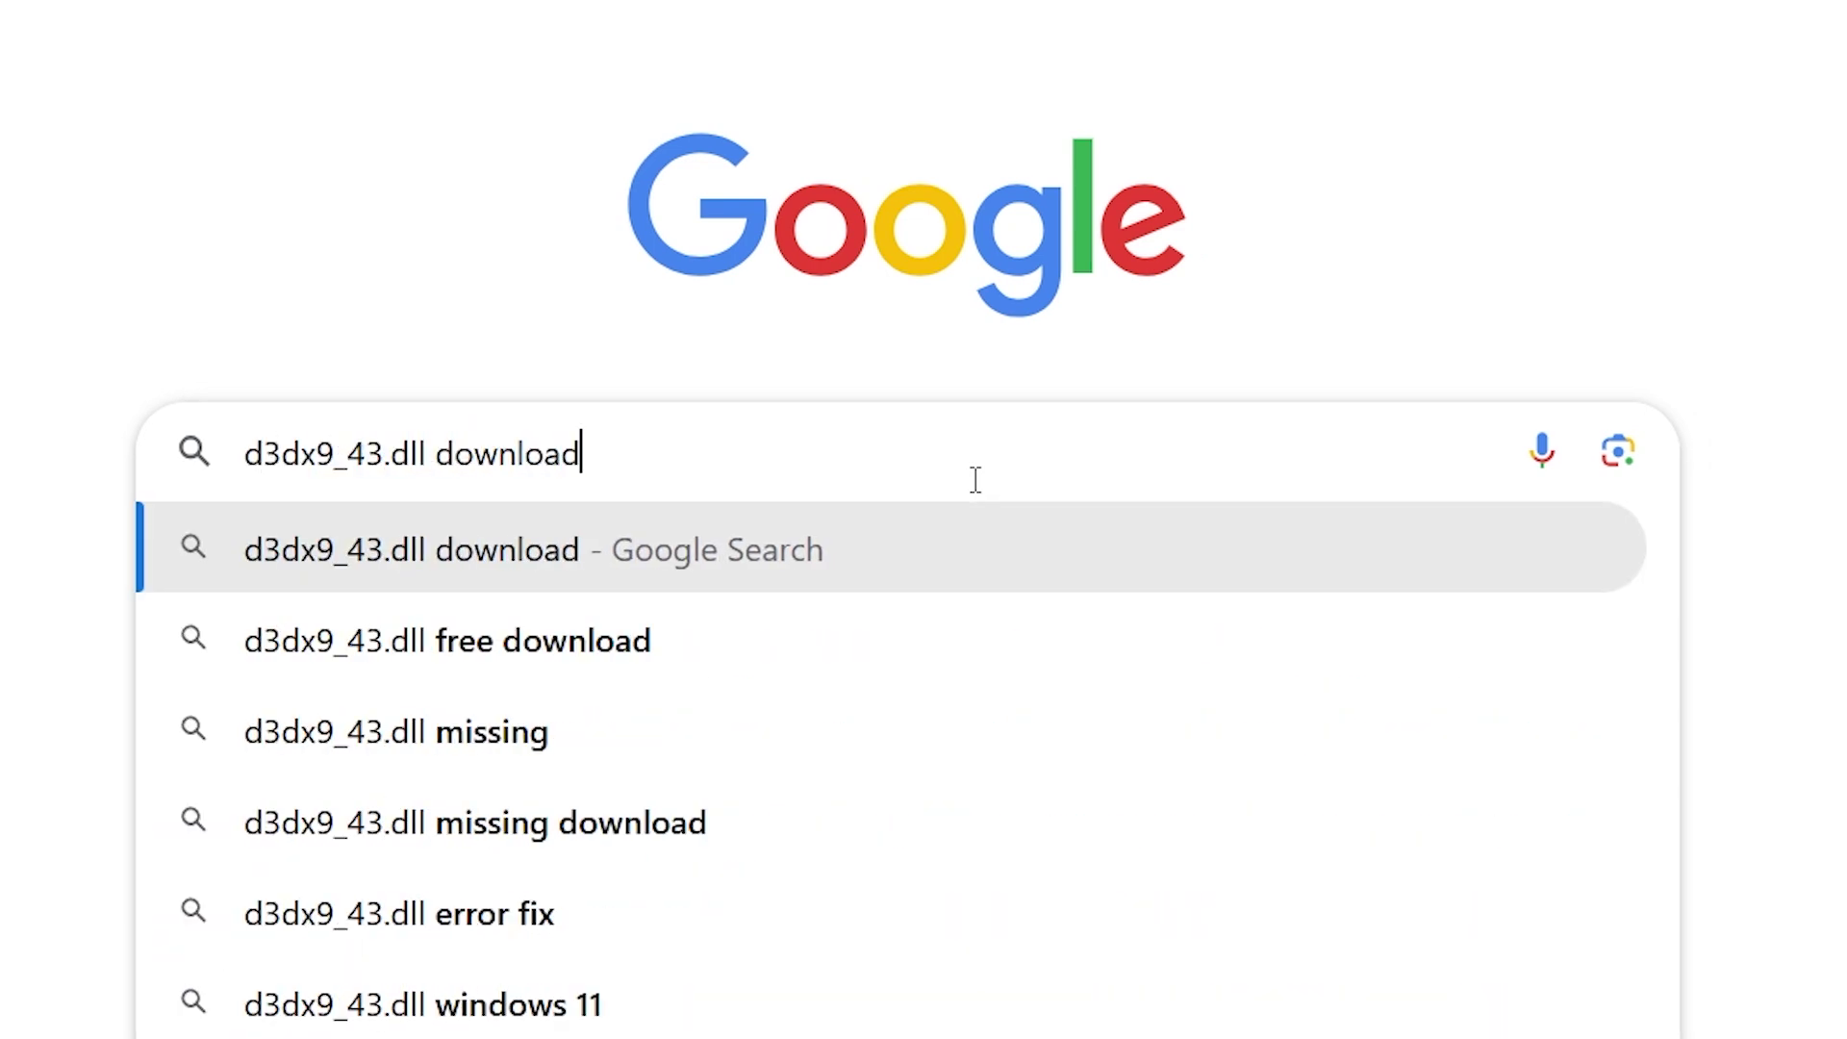
key(Return)
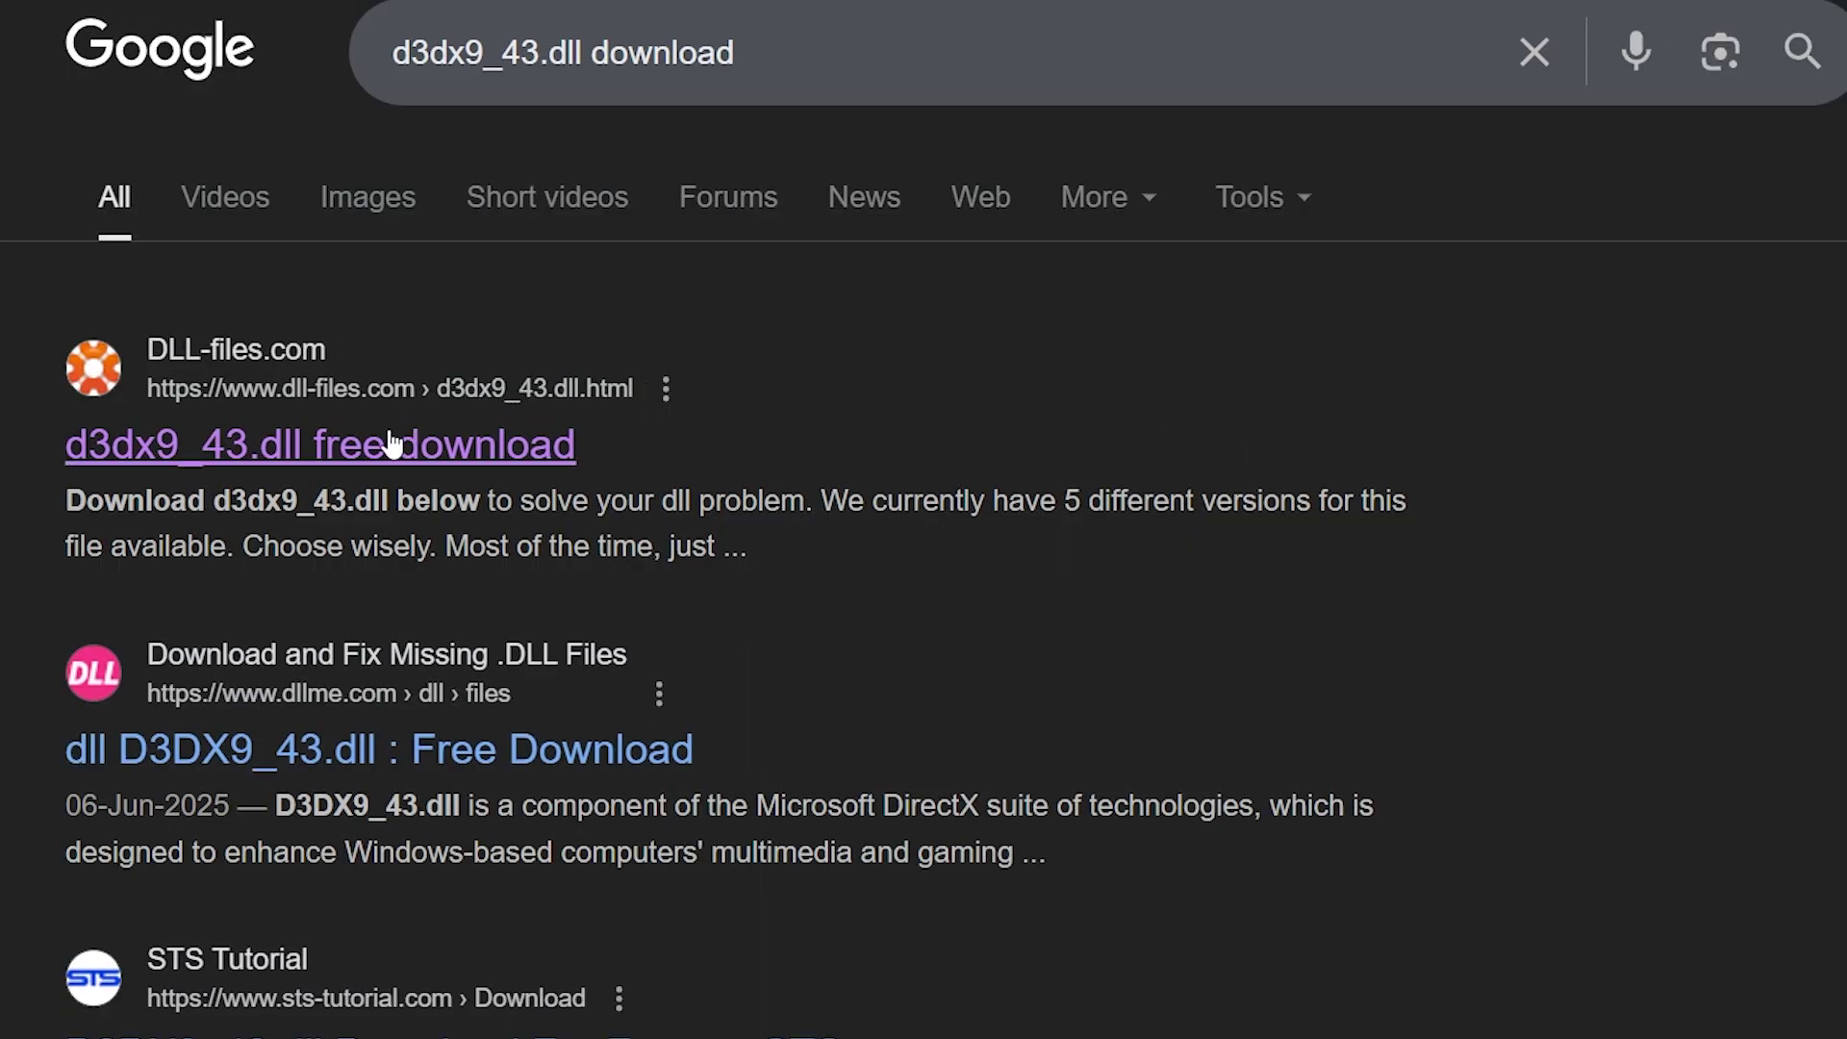
click(376, 452)
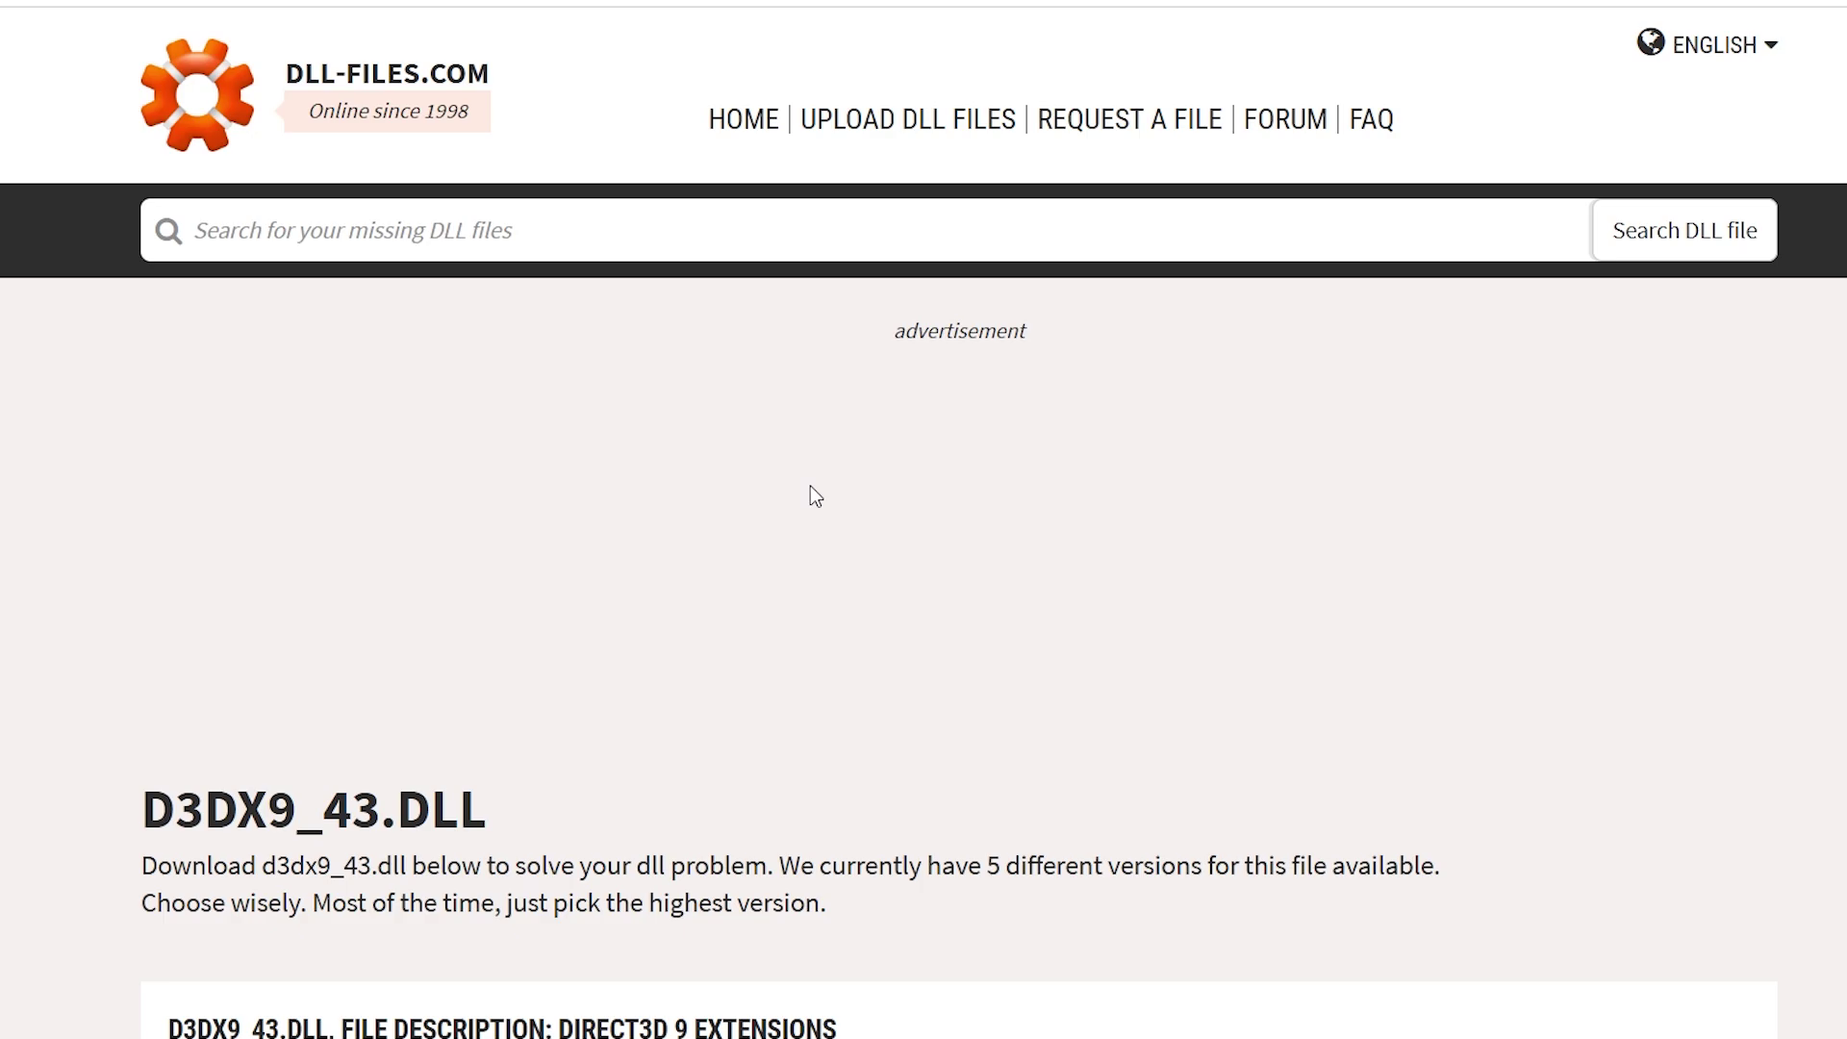
scroll(810, 486, down, 12)
scroll(1081, 389, down, 8)
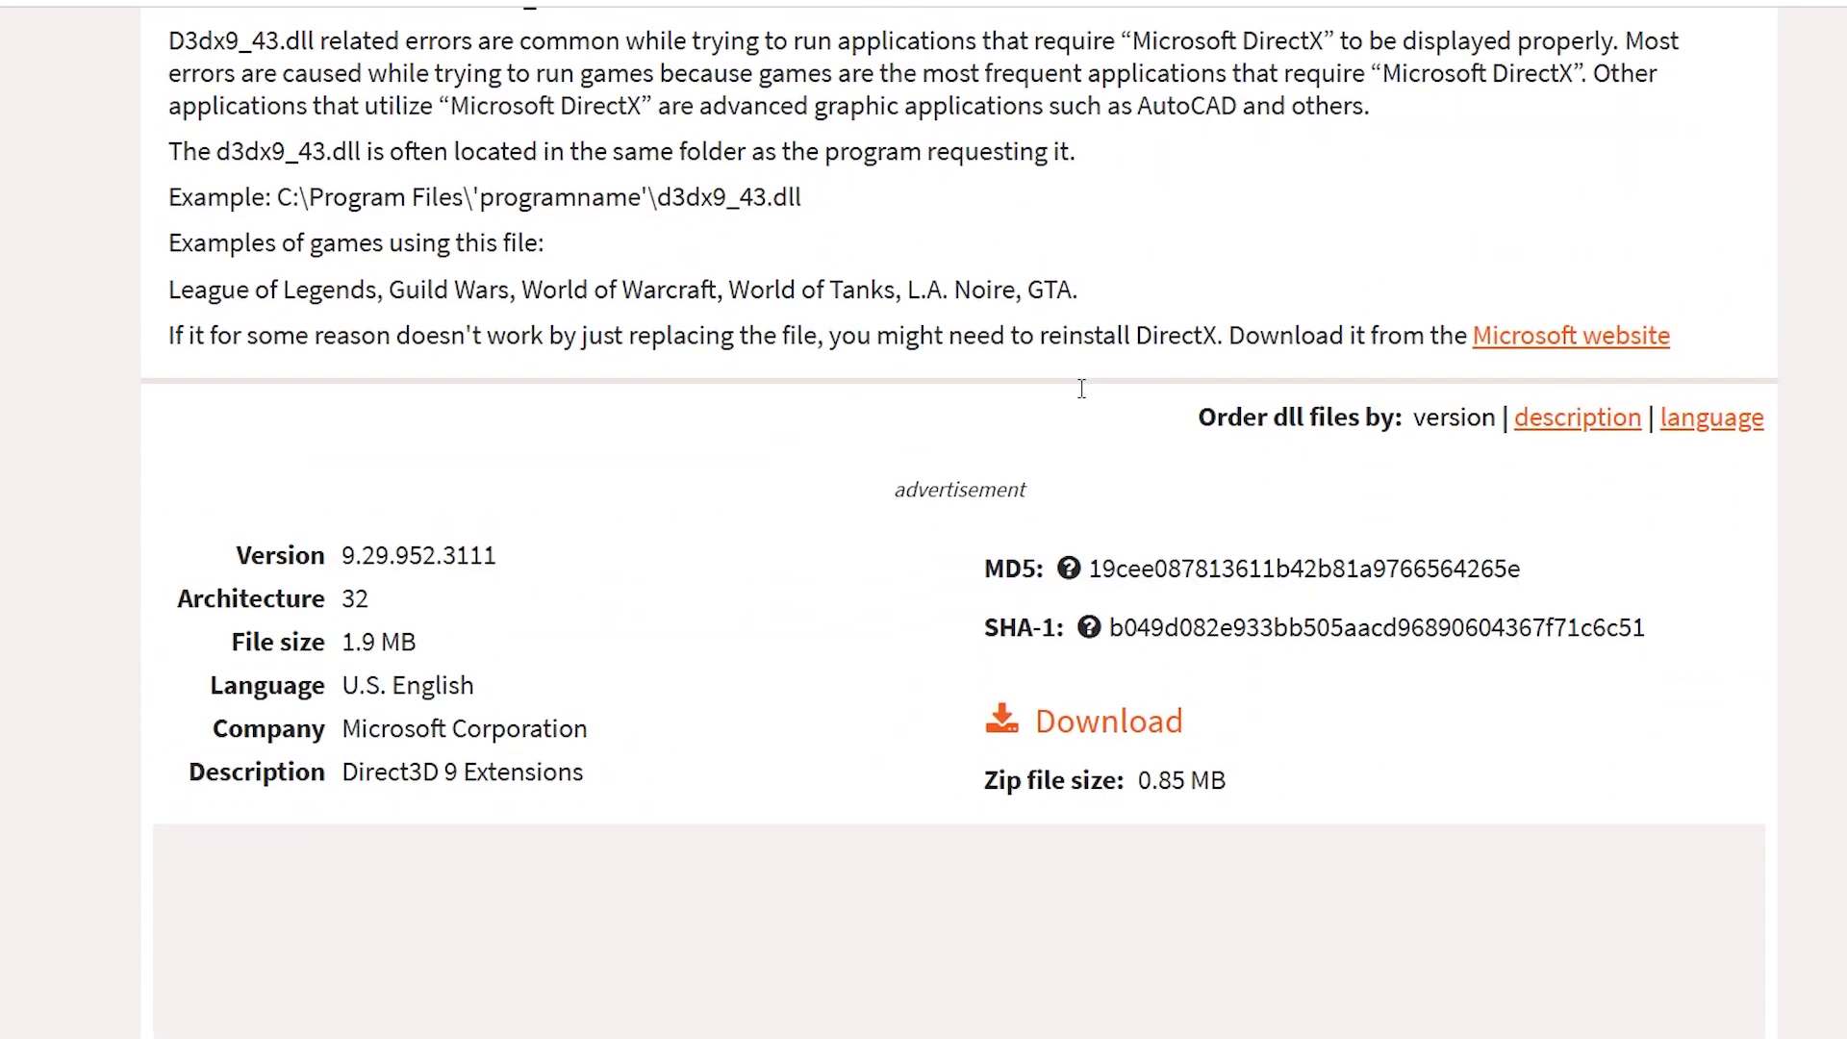
scroll(699, 464, down, 8)
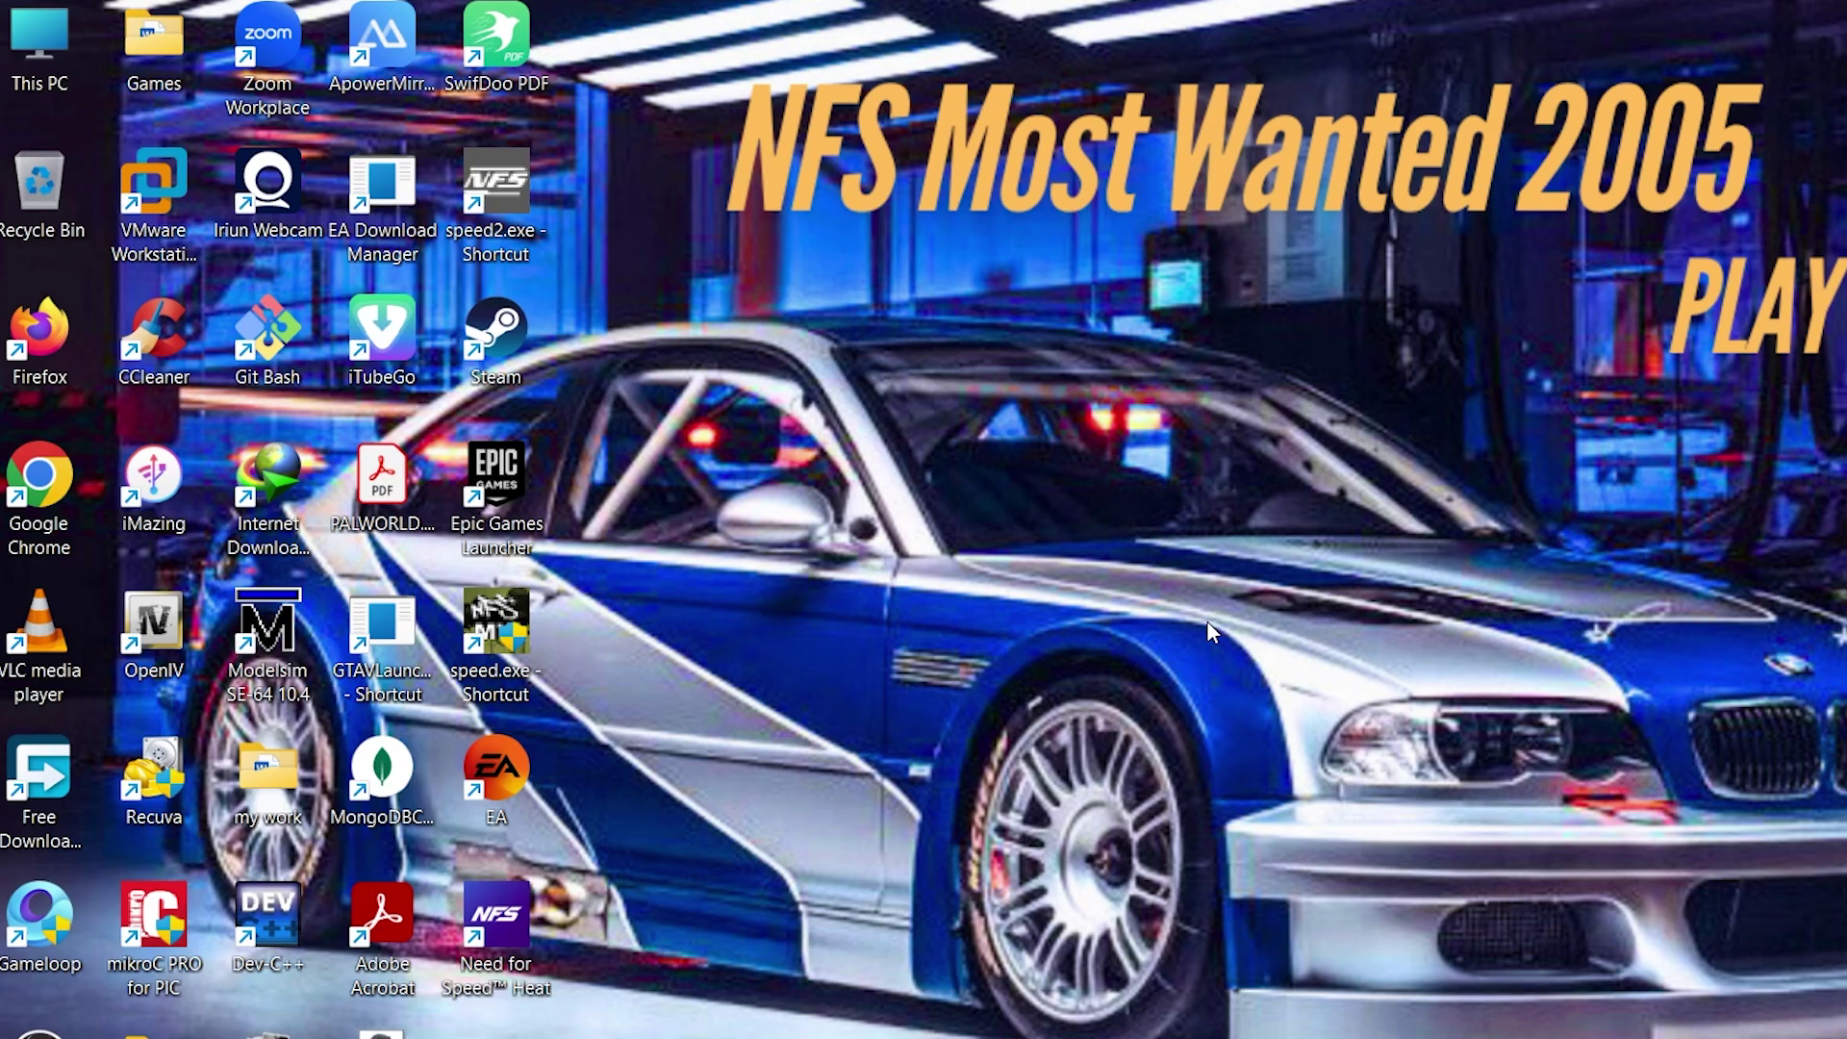
Open This PC's properties and confirm the system type reads 64-bit operating system.
double_click(24, 65)
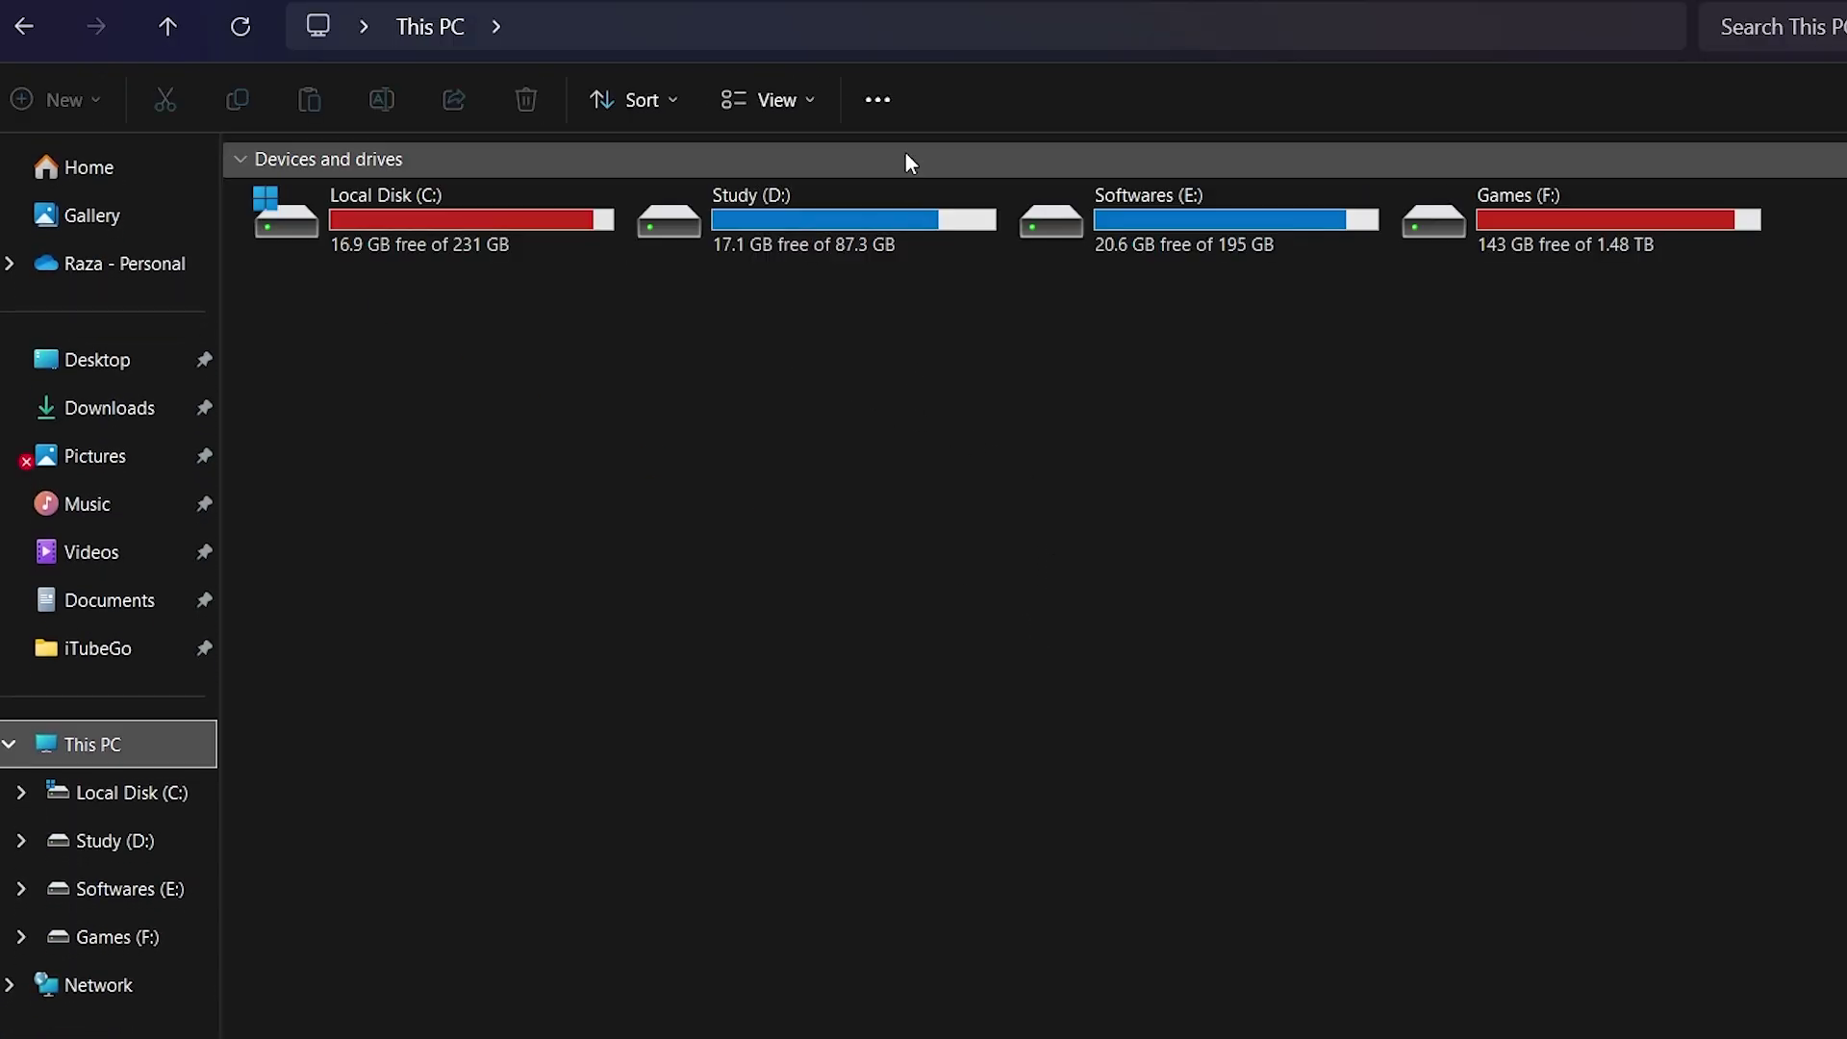
click(883, 99)
click(747, 605)
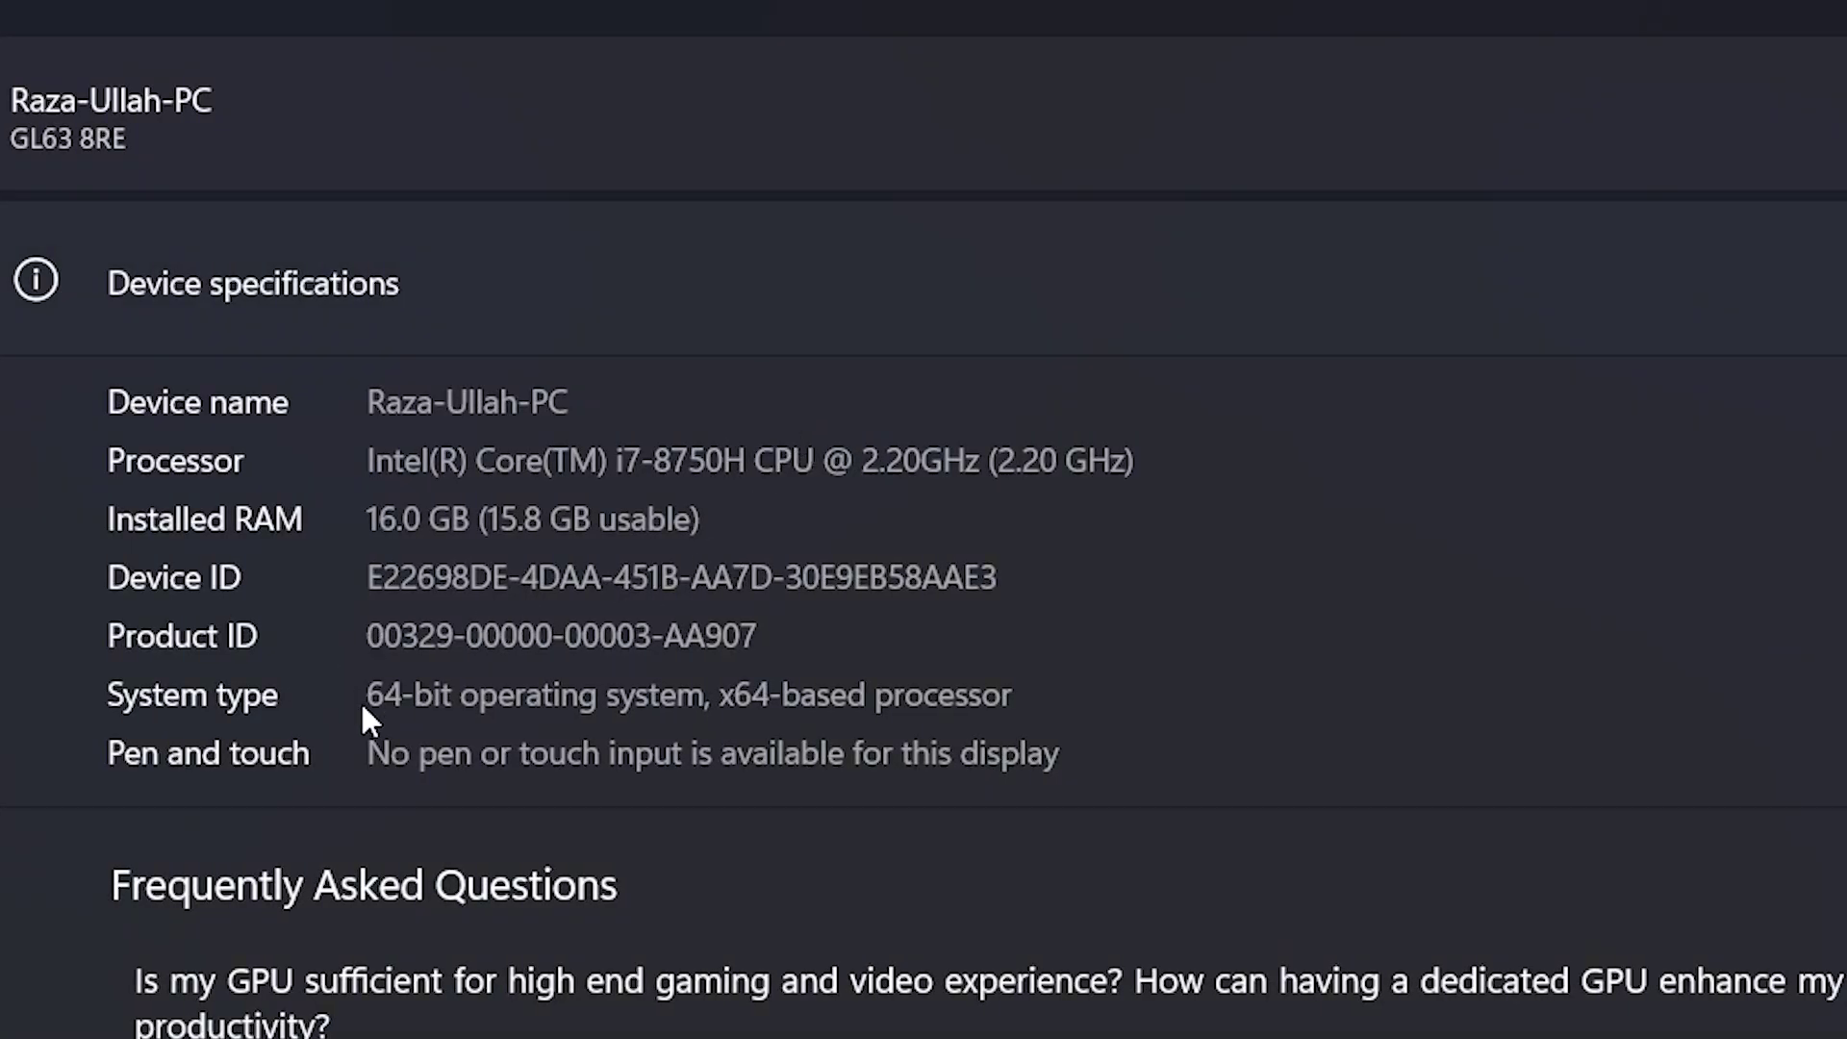
drag(1022, 672, 292, 673)
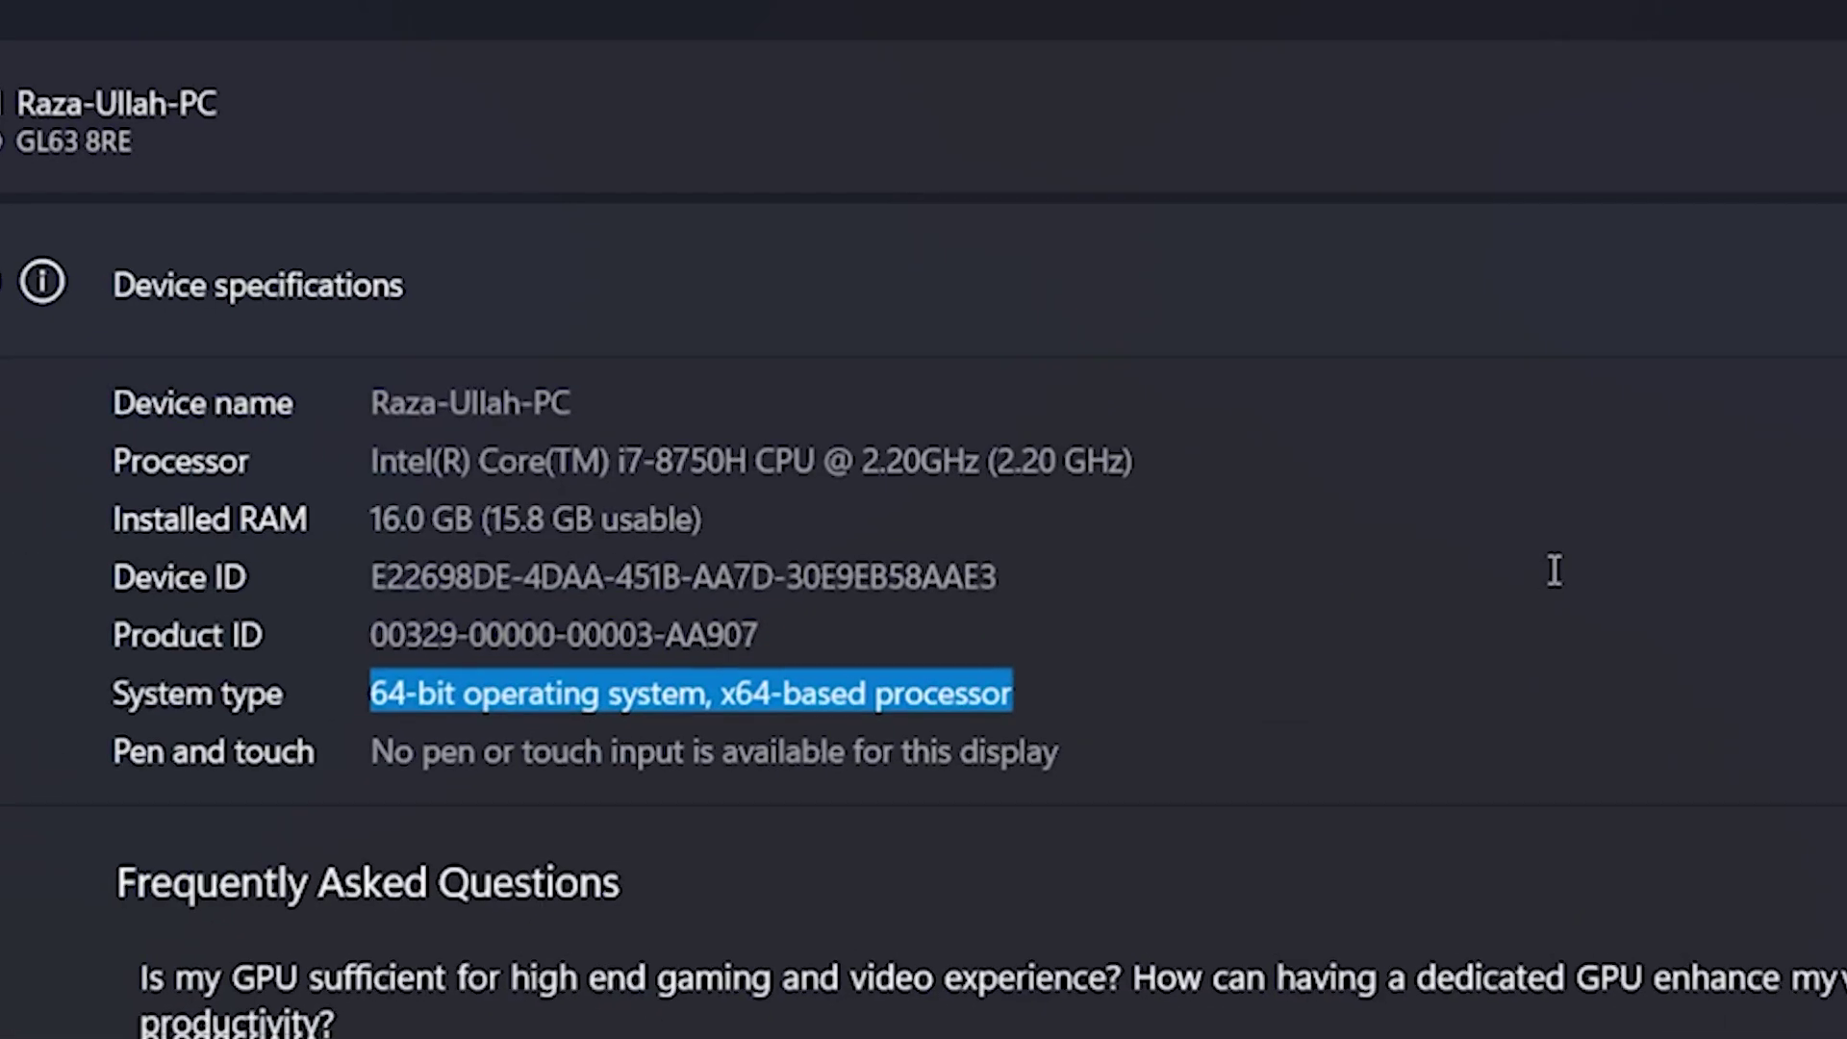
click(1560, 569)
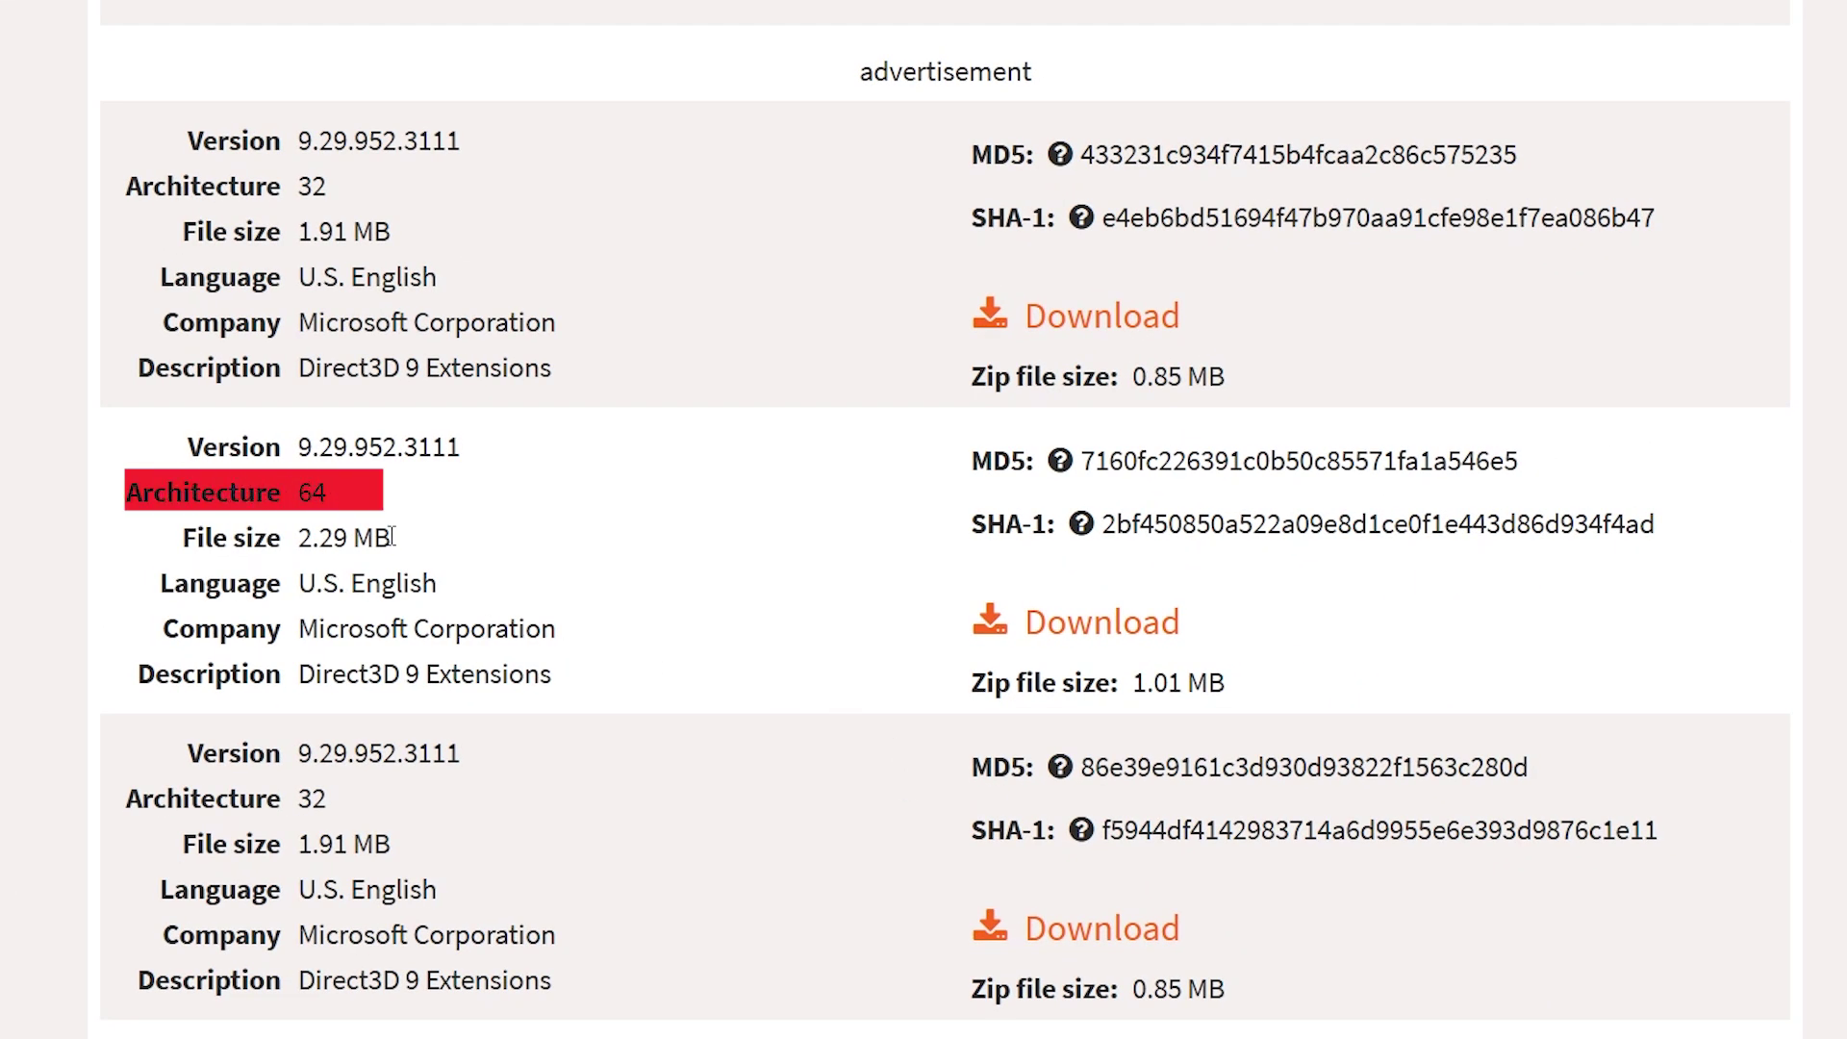
Download the 64-bit d3dx9_43.zip (1.01 MB) from DLL-files.com and show it in its folder.
click(1116, 631)
scroll(1205, 549, down, 5)
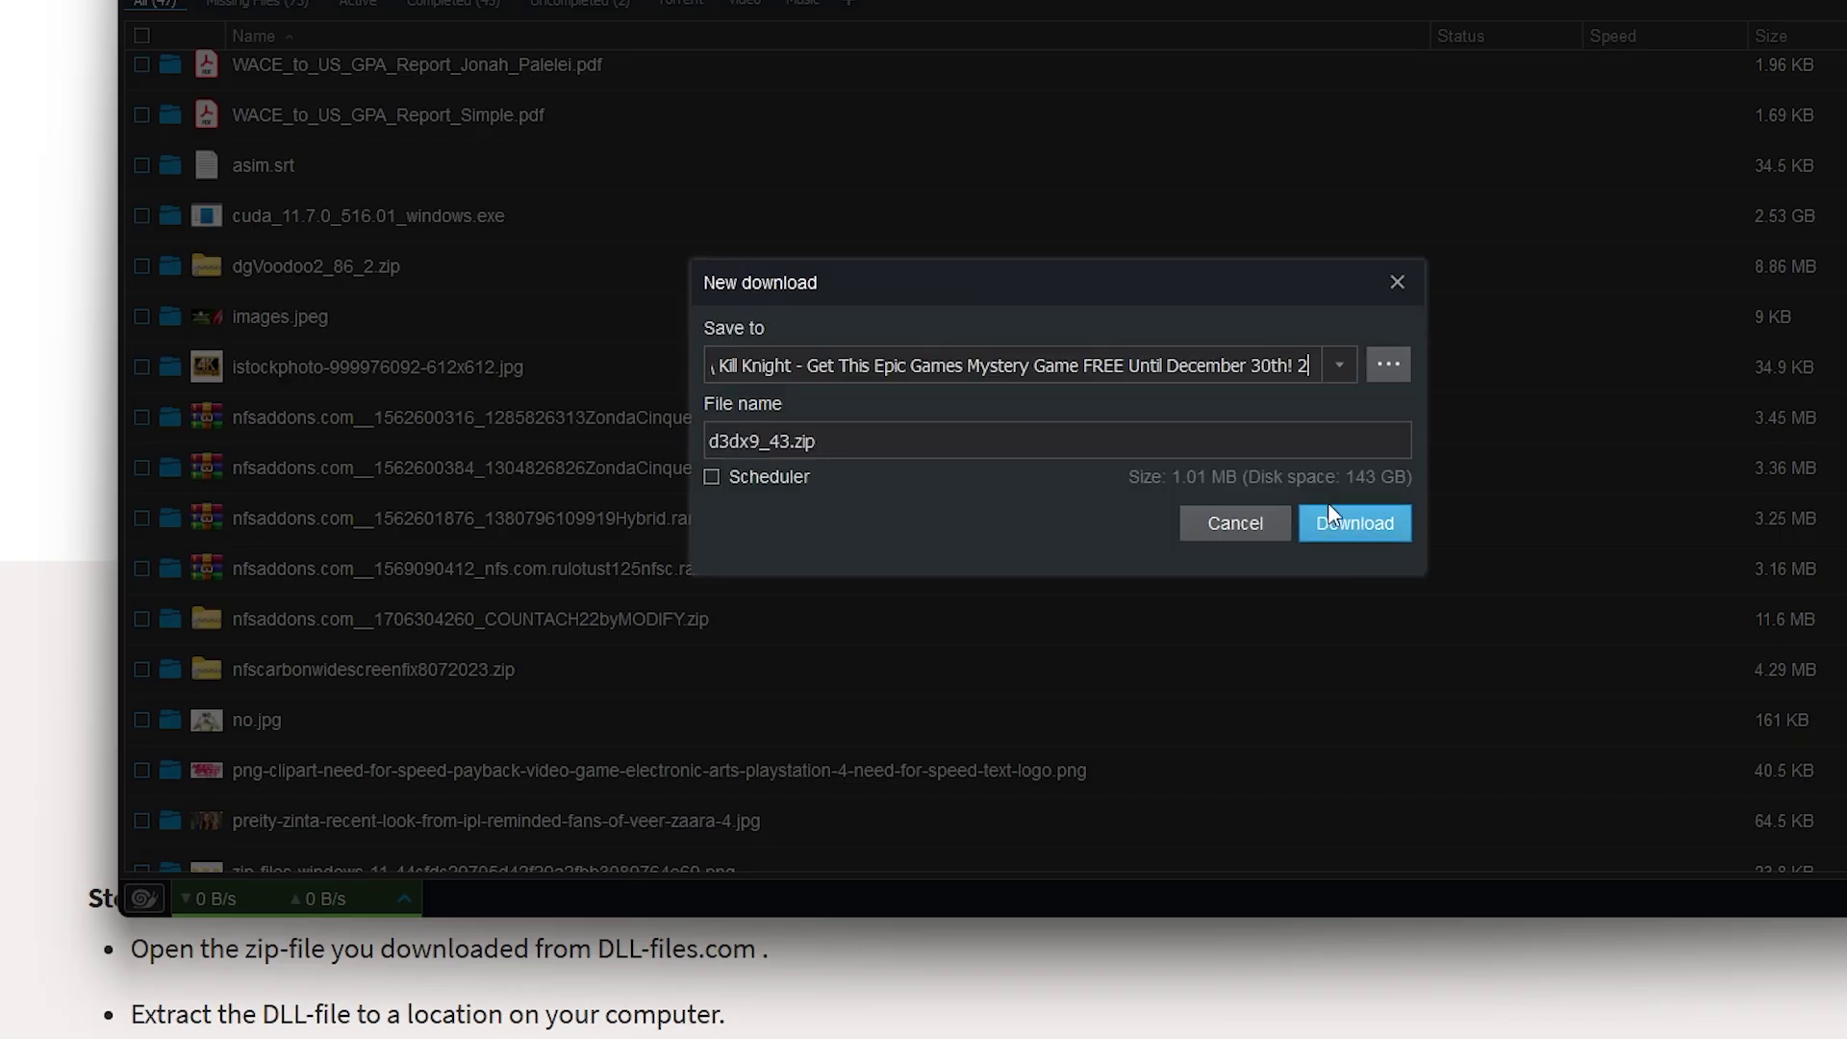
click(1357, 521)
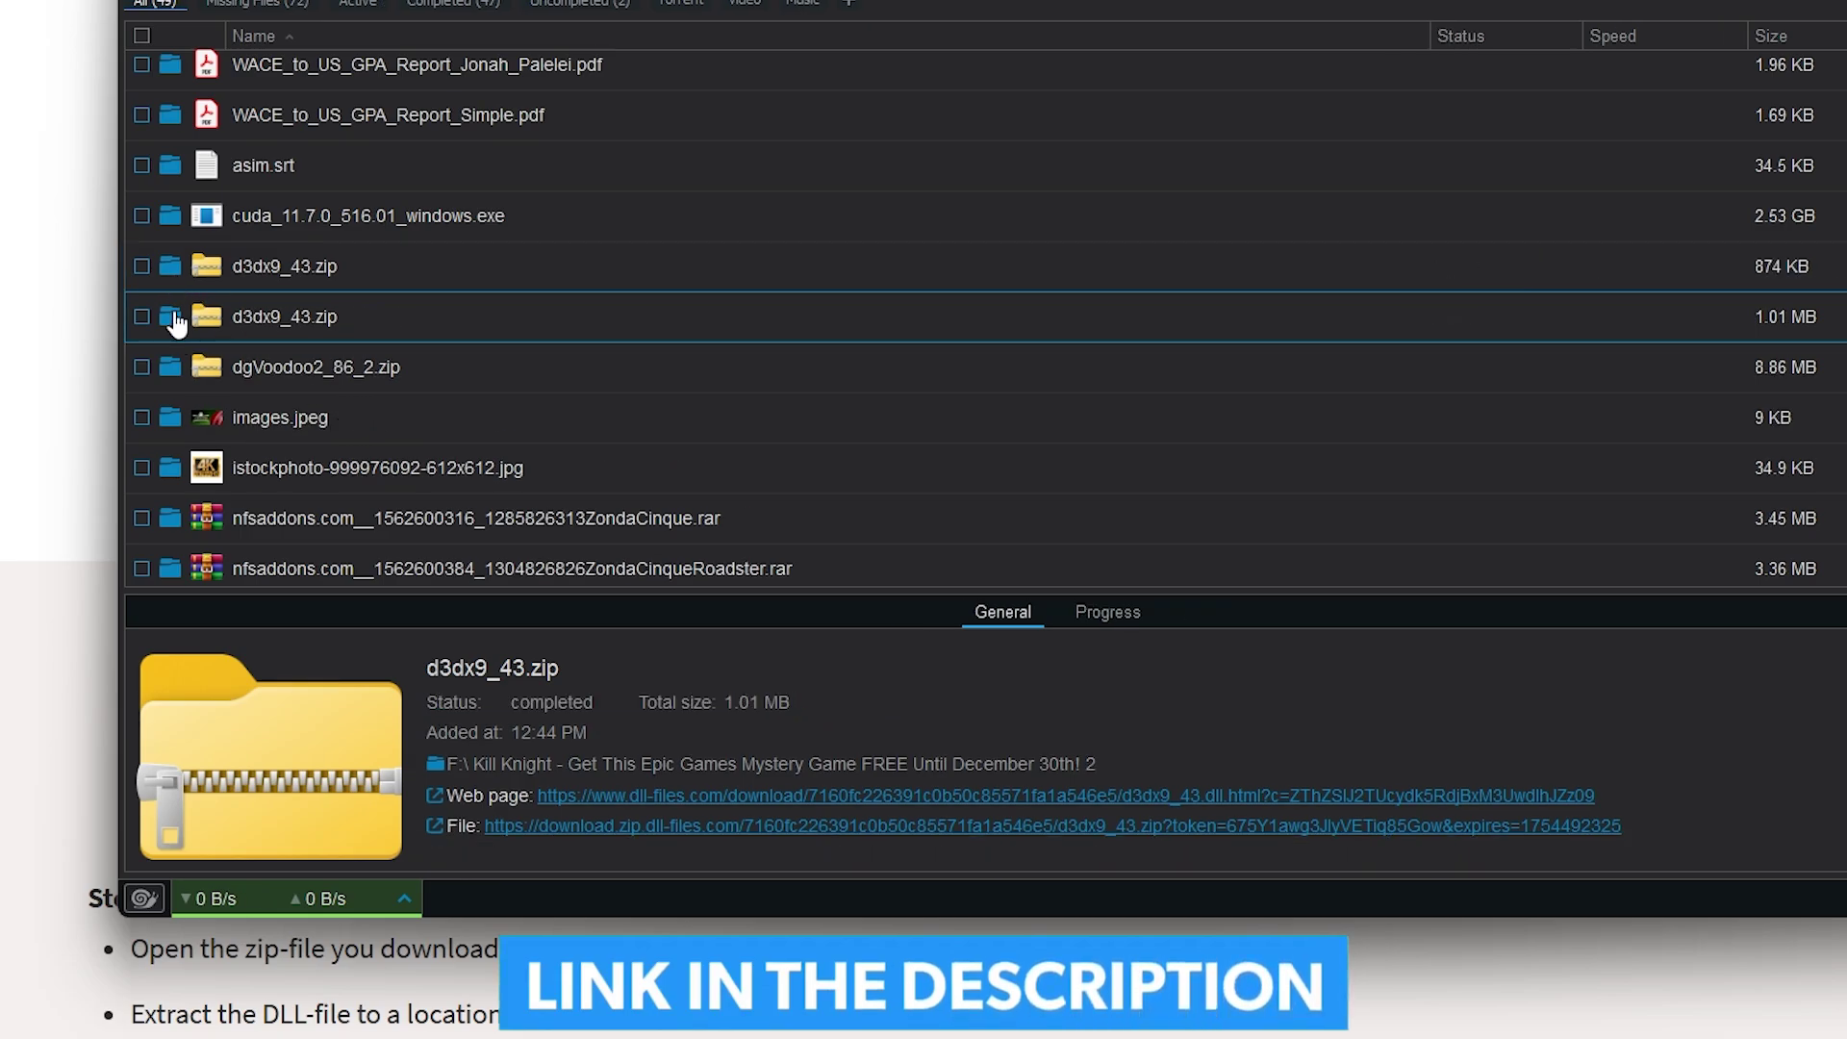
click(176, 325)
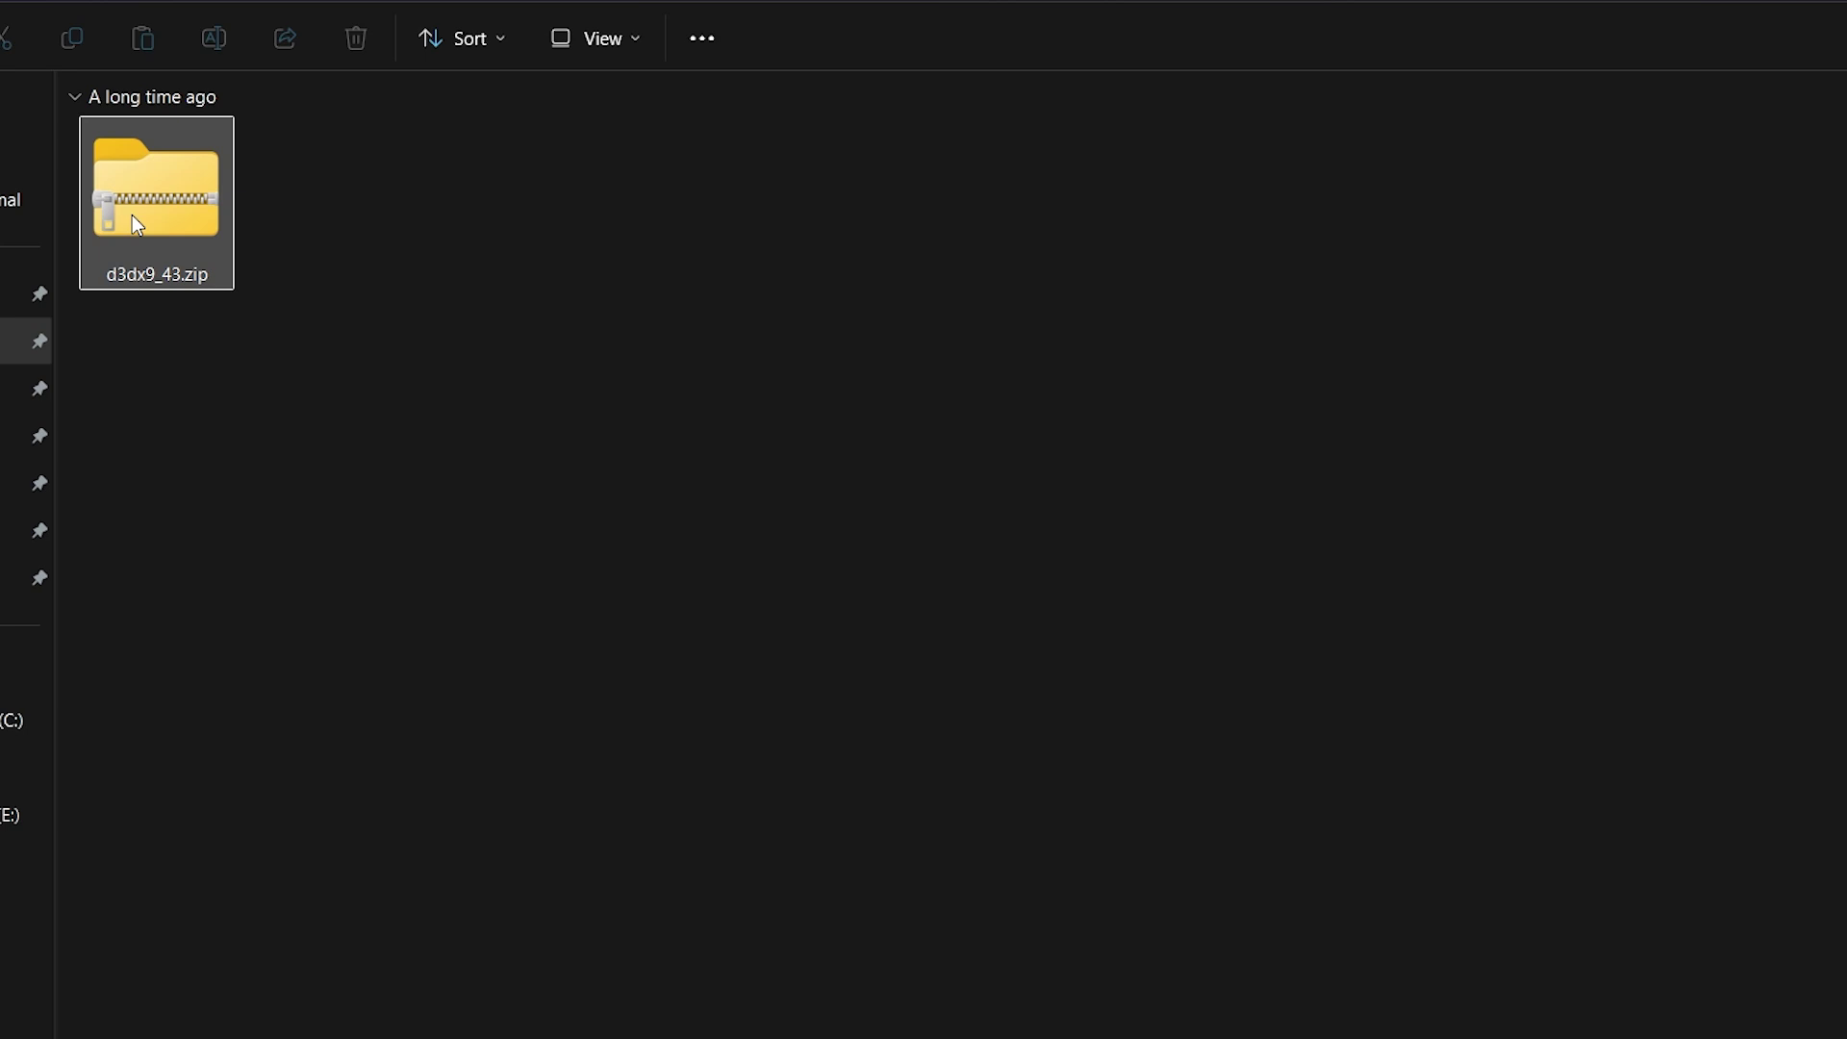
Extract d3dx9_43.zip into a d3dx9_43 folder with WinRAR.
right_click(132, 220)
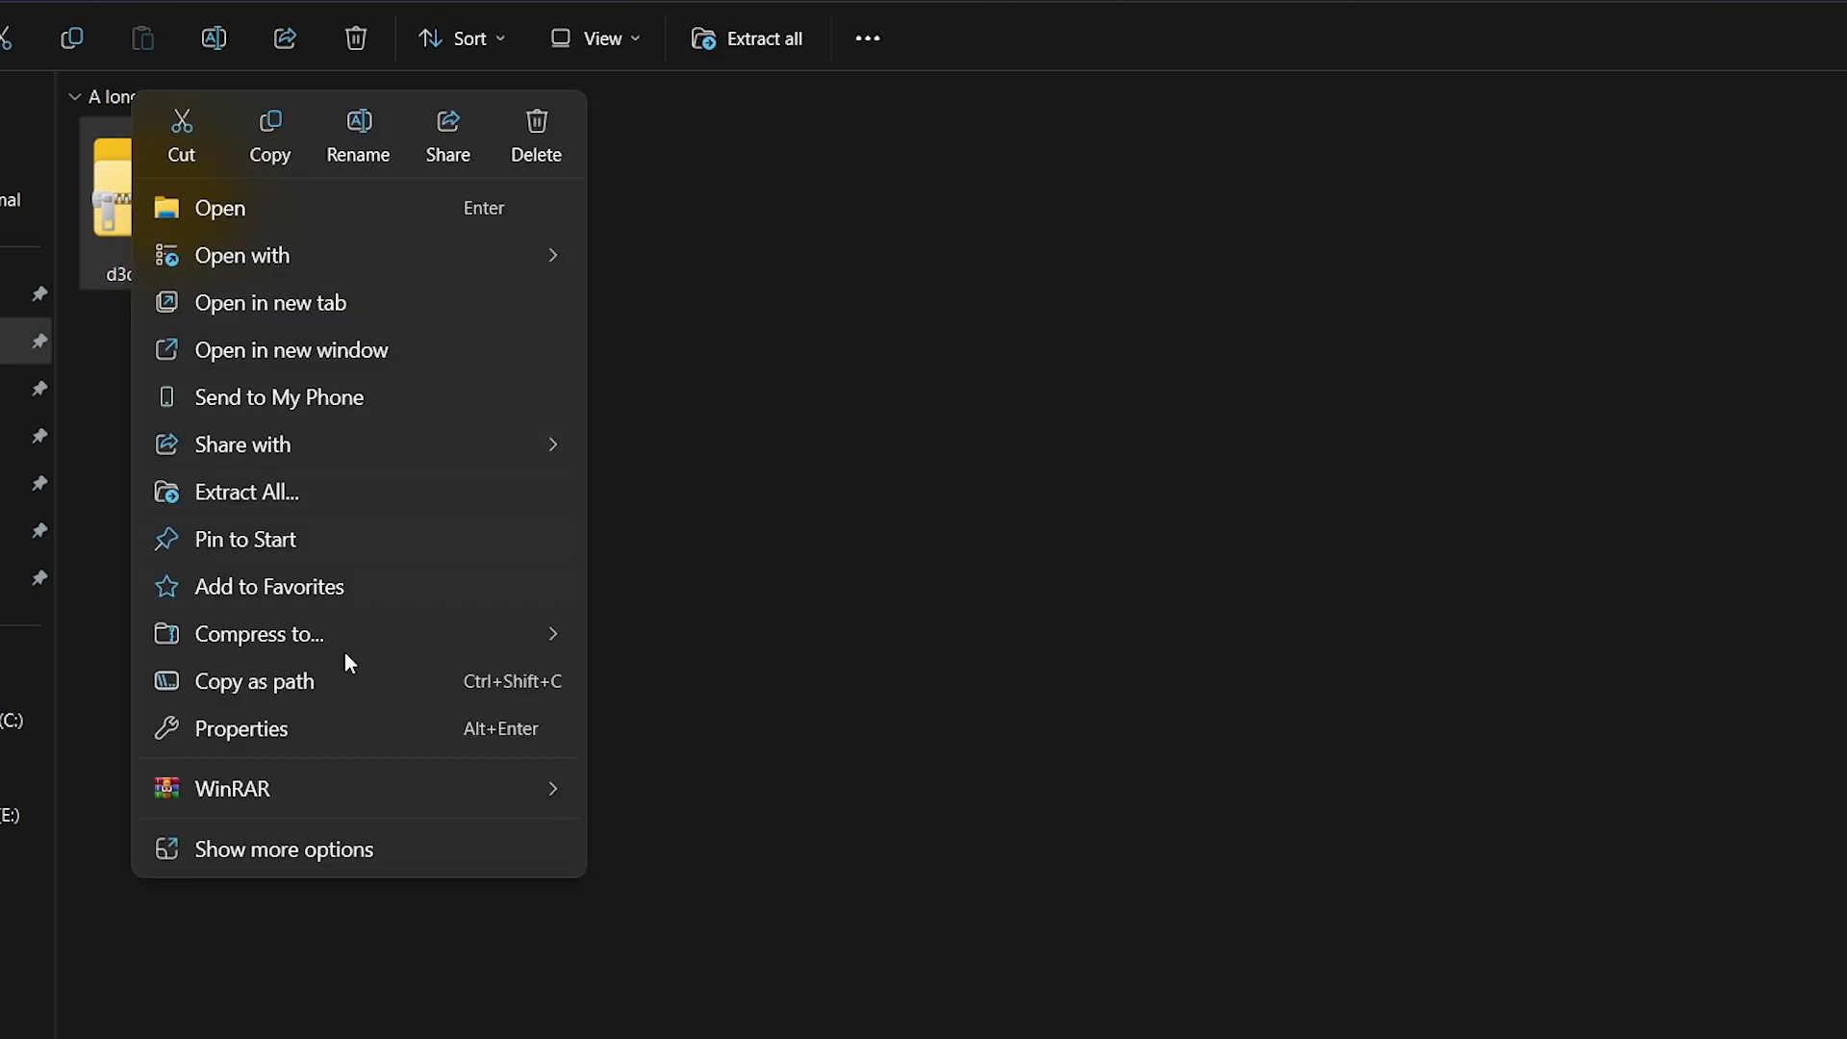
mouse_move(498, 801)
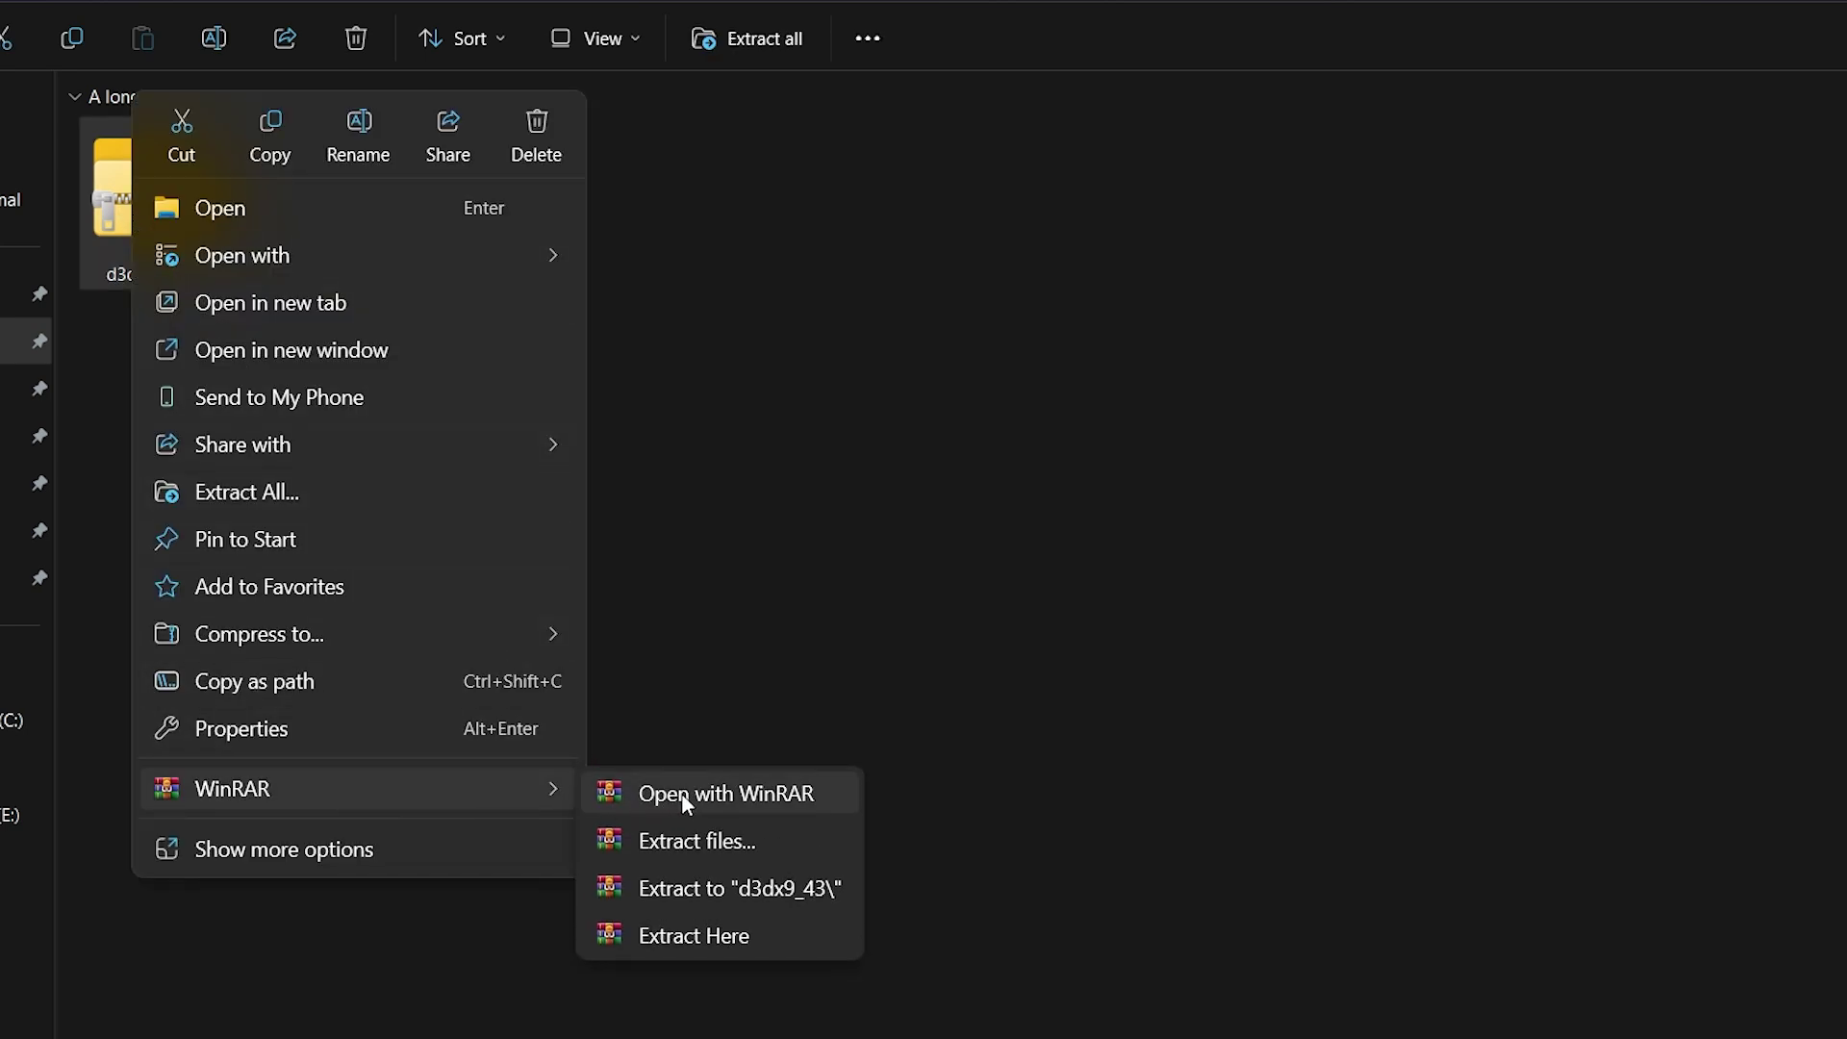
click(723, 884)
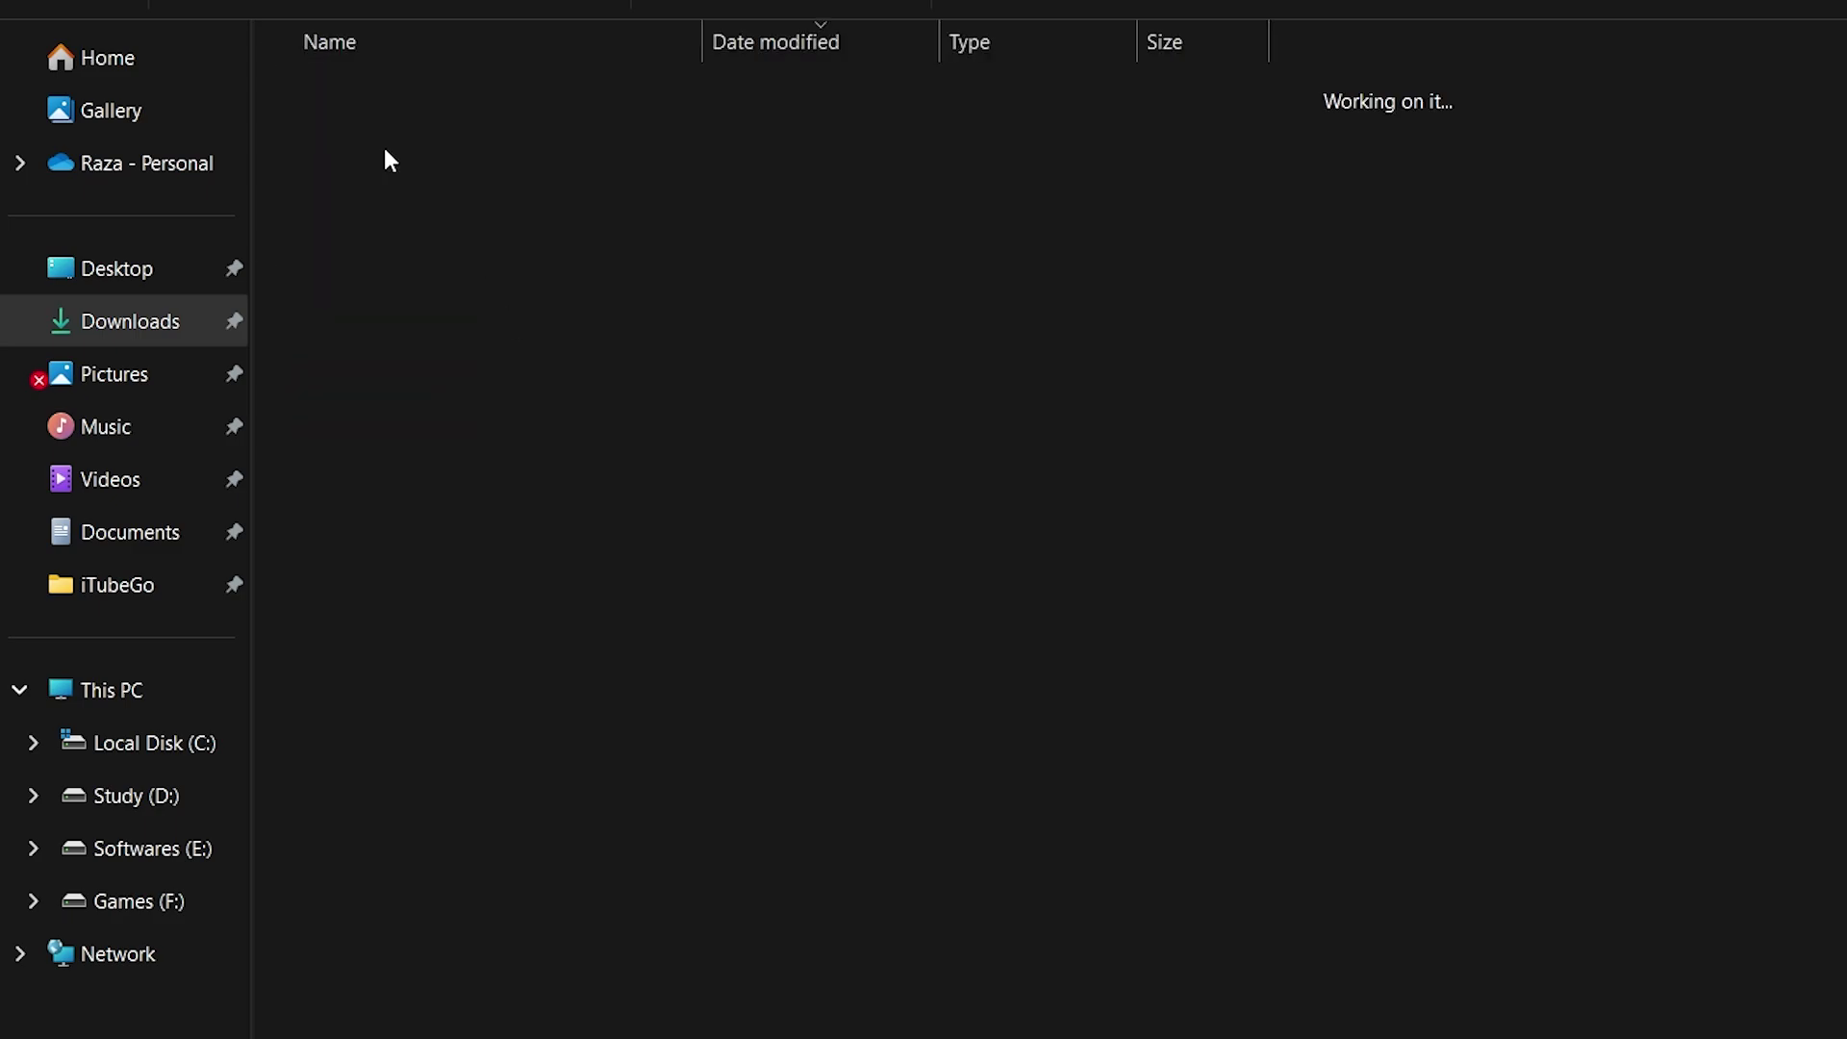
Copy D3DX9_43.dll from the extracted folder and go to Local Disk (C:).
click(454, 200)
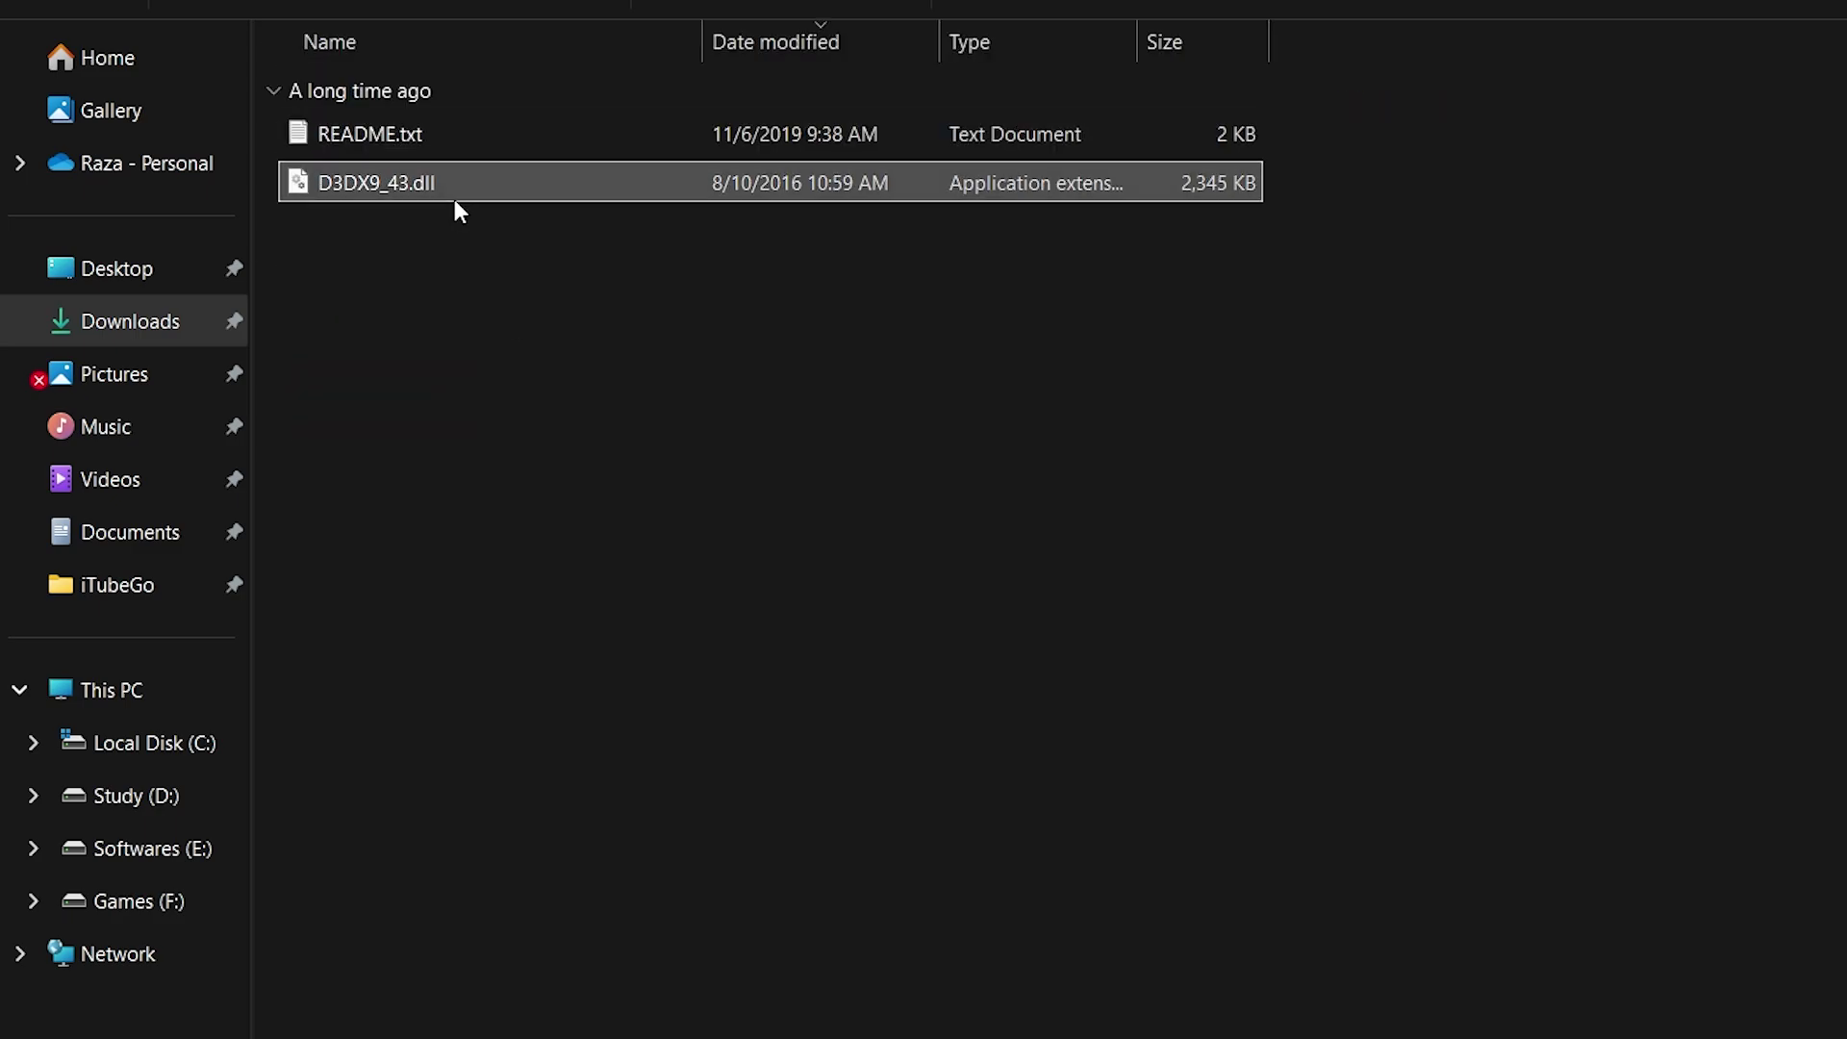
right_click(455, 202)
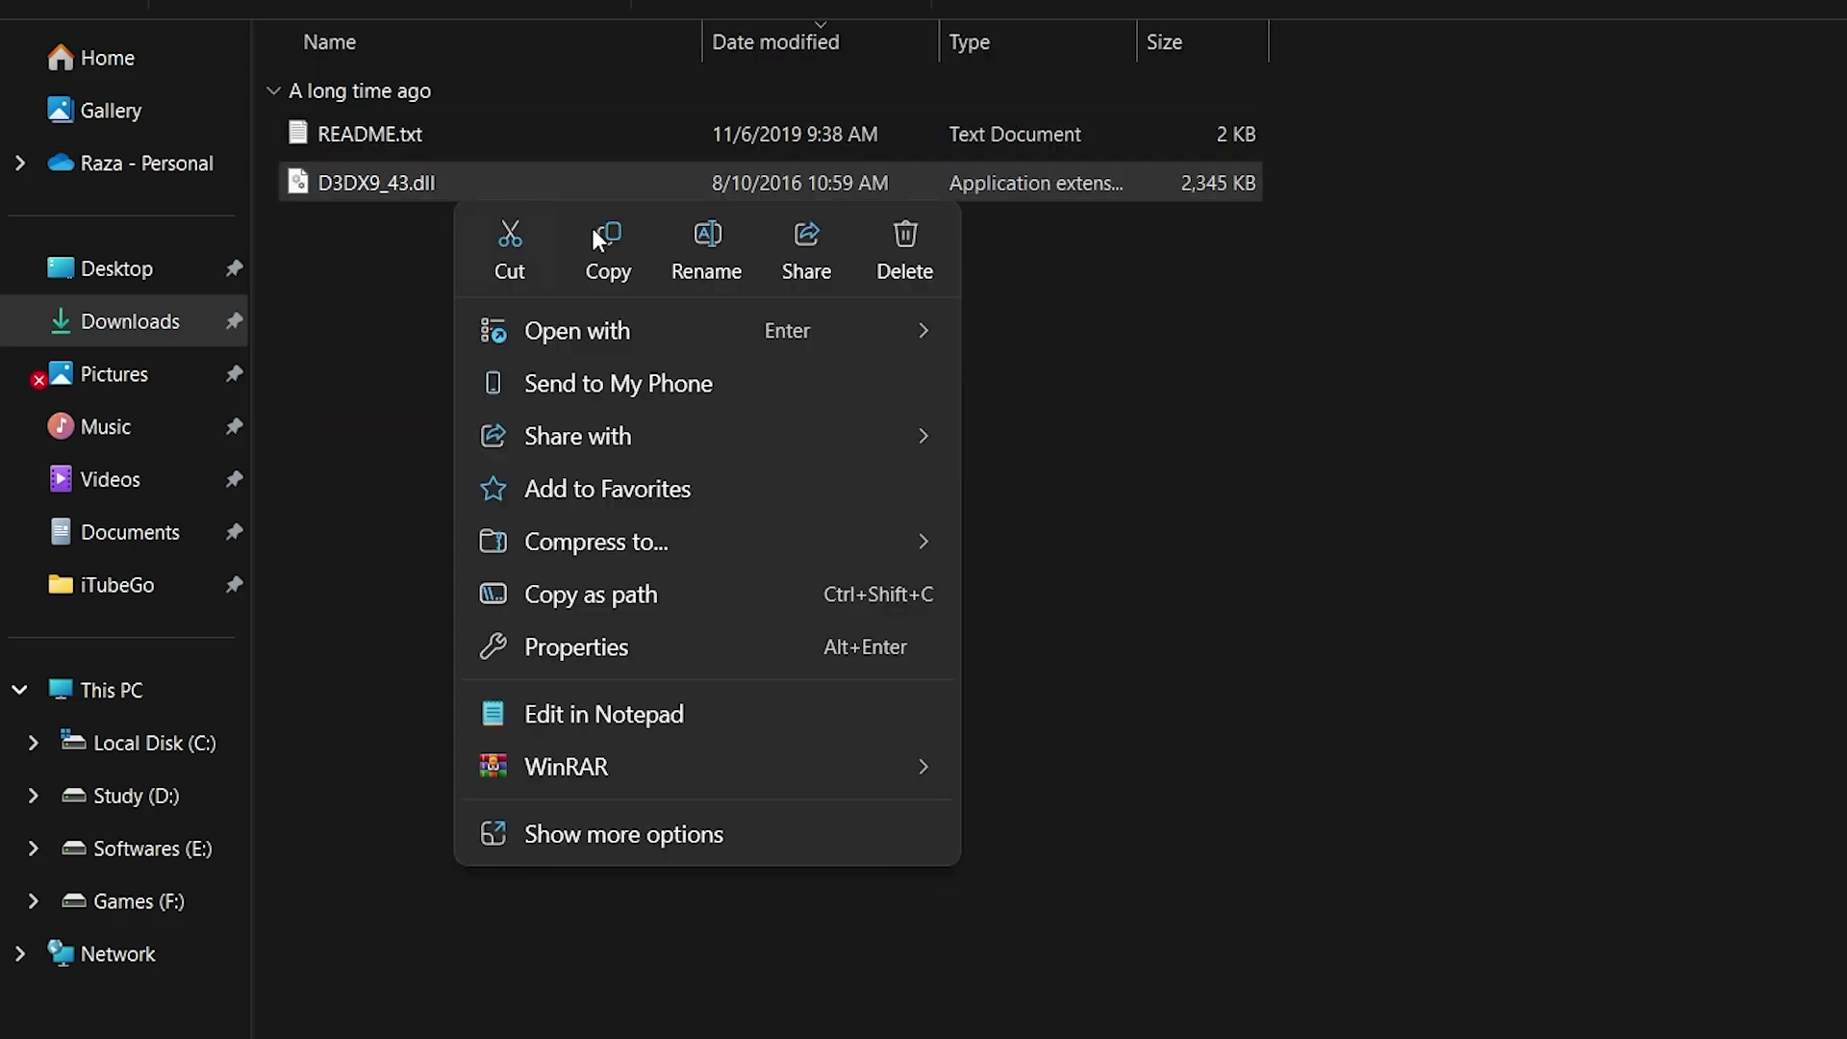
click(623, 241)
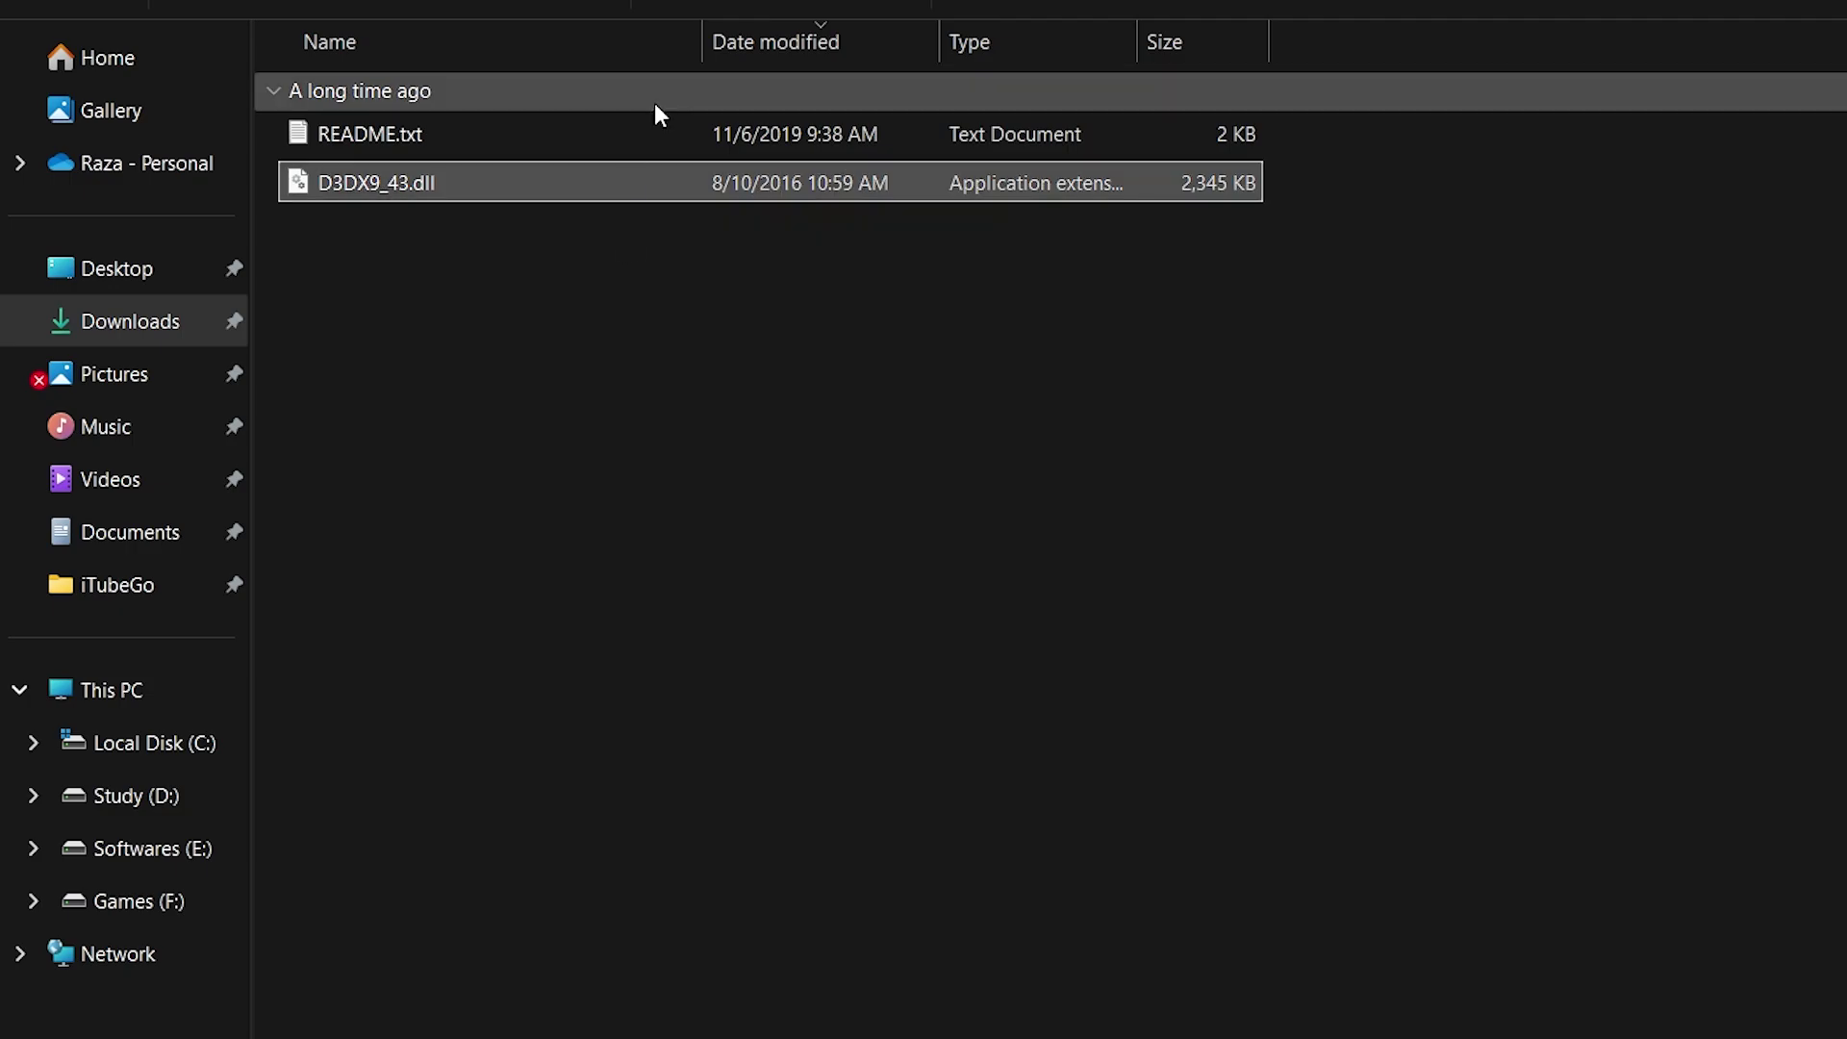
click(135, 736)
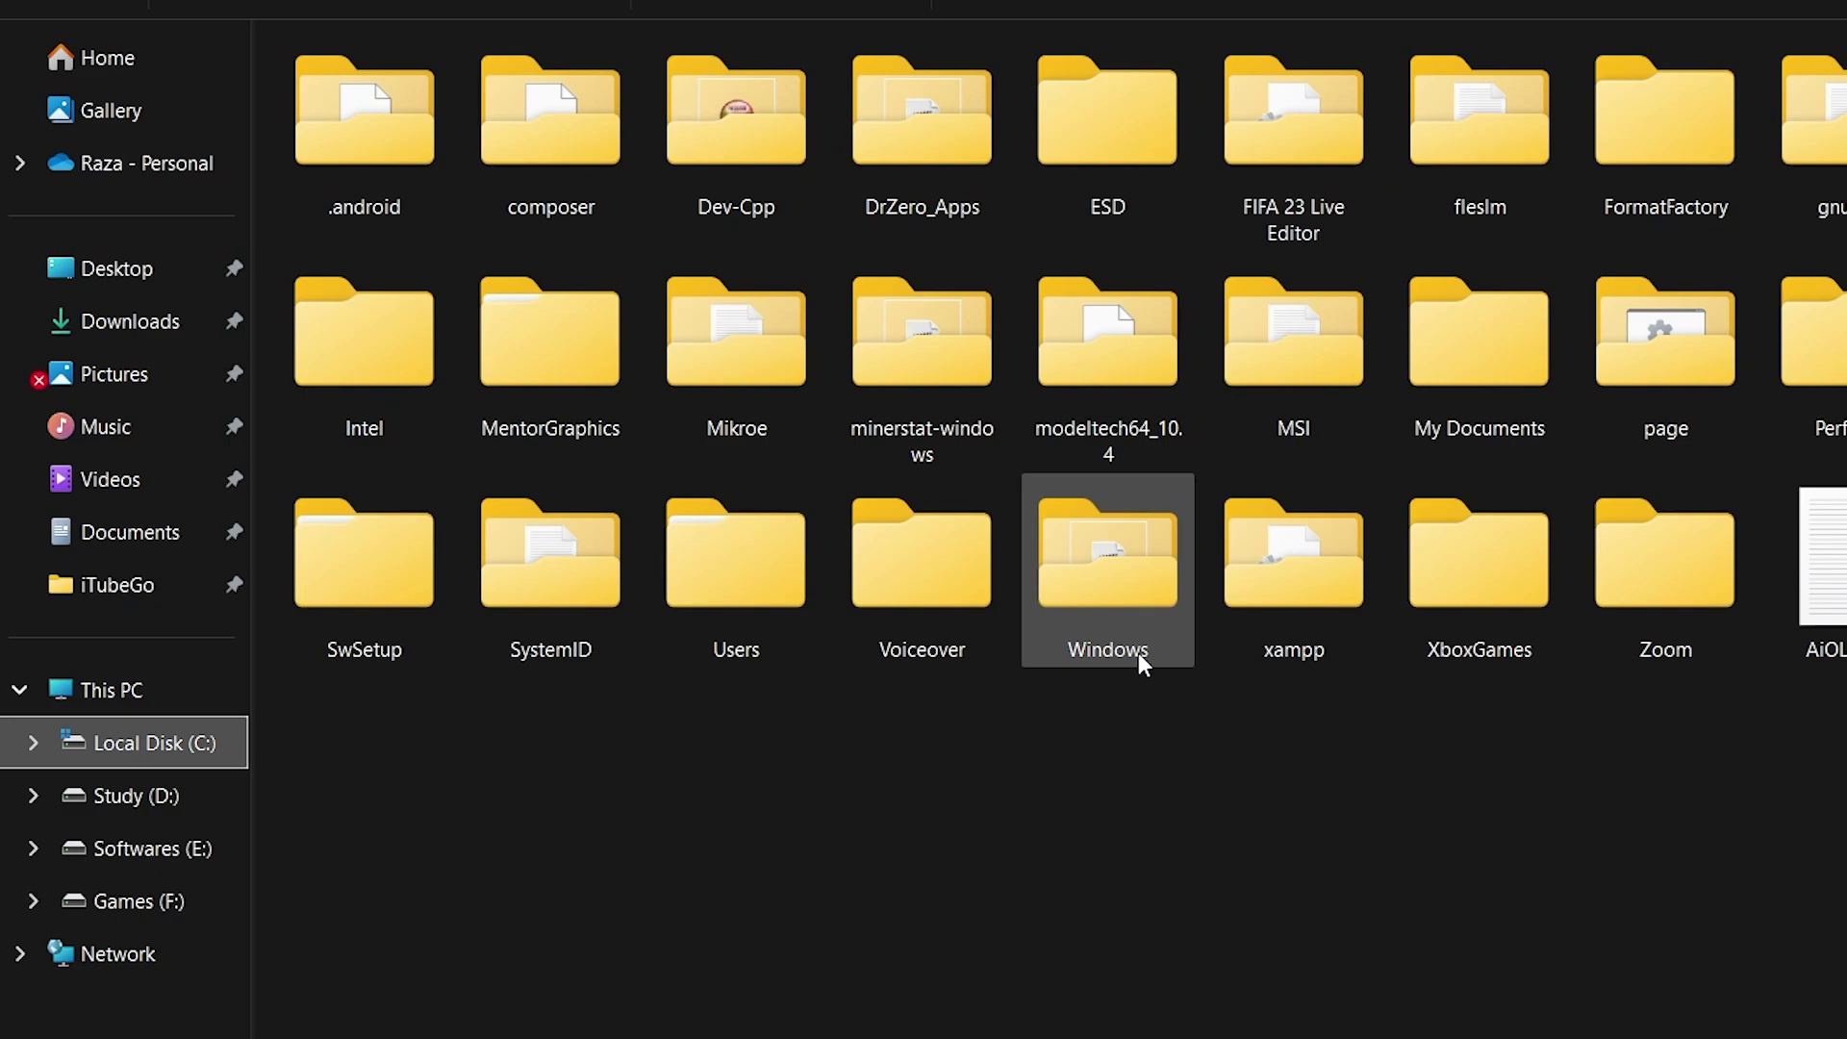
Paste D3DX9_43.dll into C:\Windows\SysWOW64, replacing the old copy with admin permission, then into the game folder.
double_click(1117, 617)
scroll(1271, 623, down, 16)
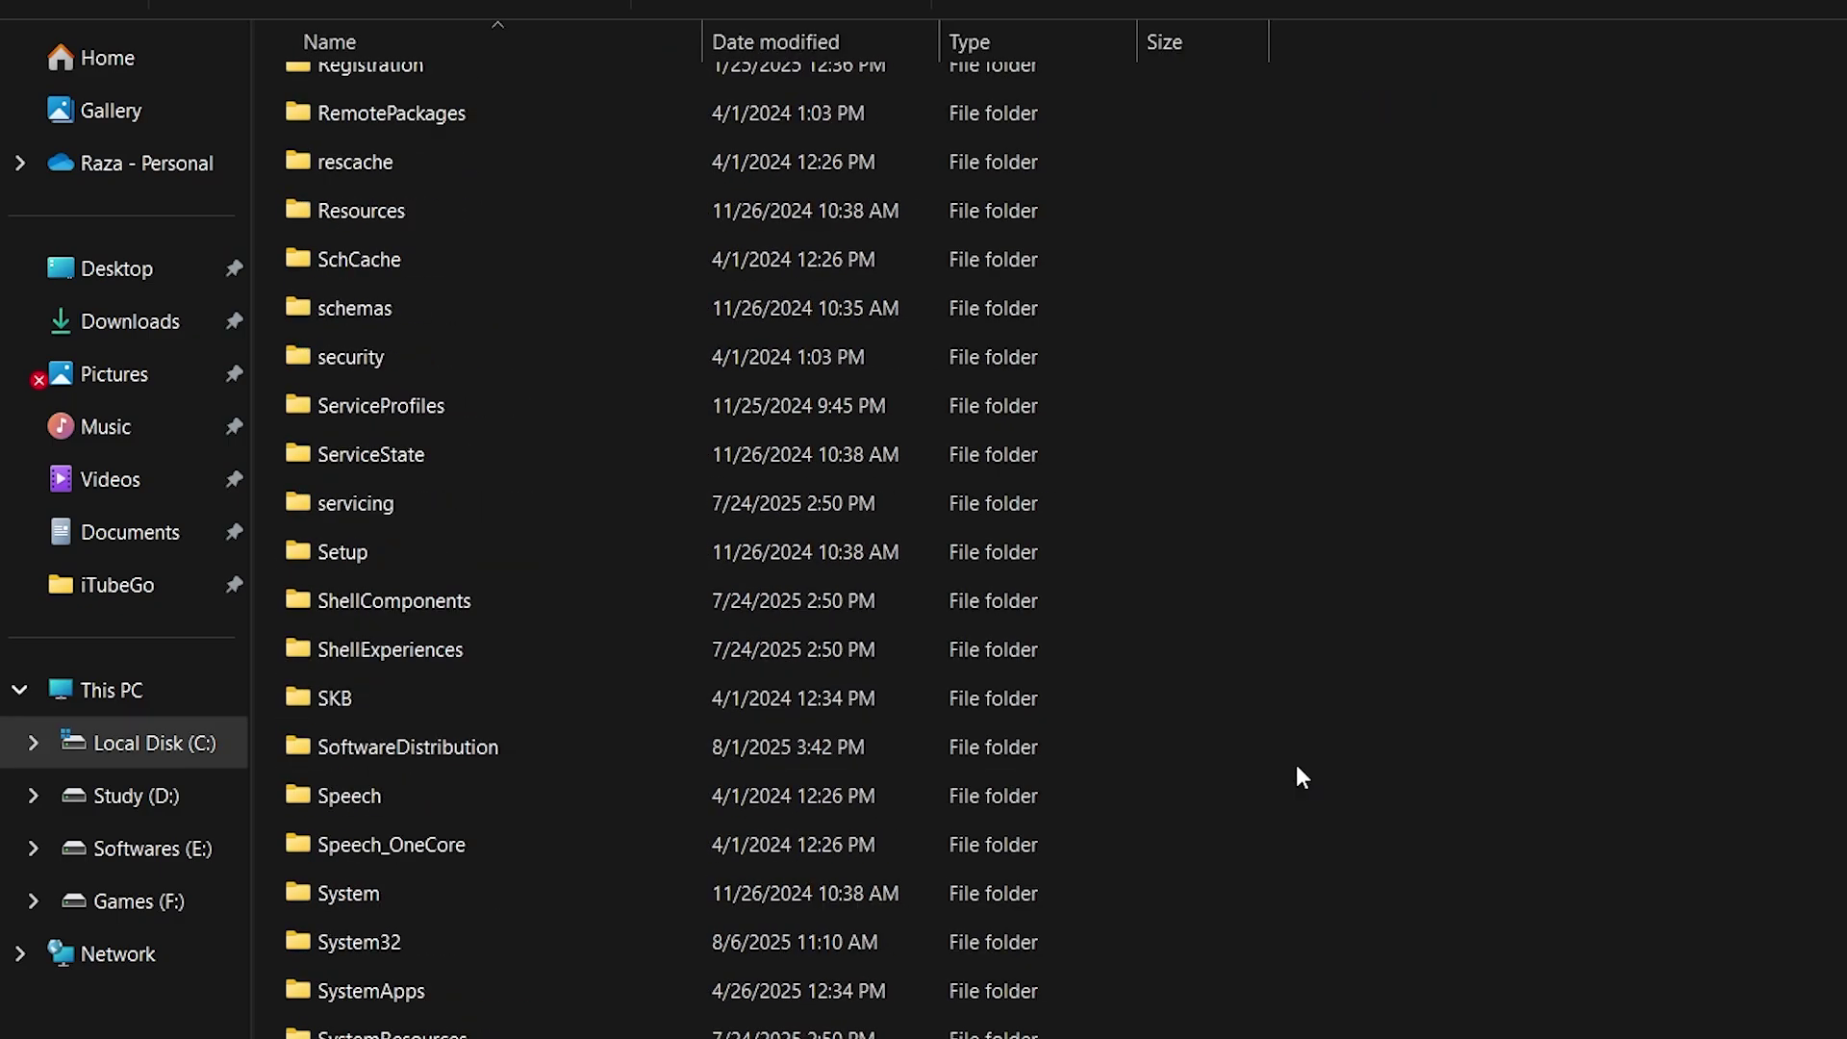
scroll(1300, 766, down, 2)
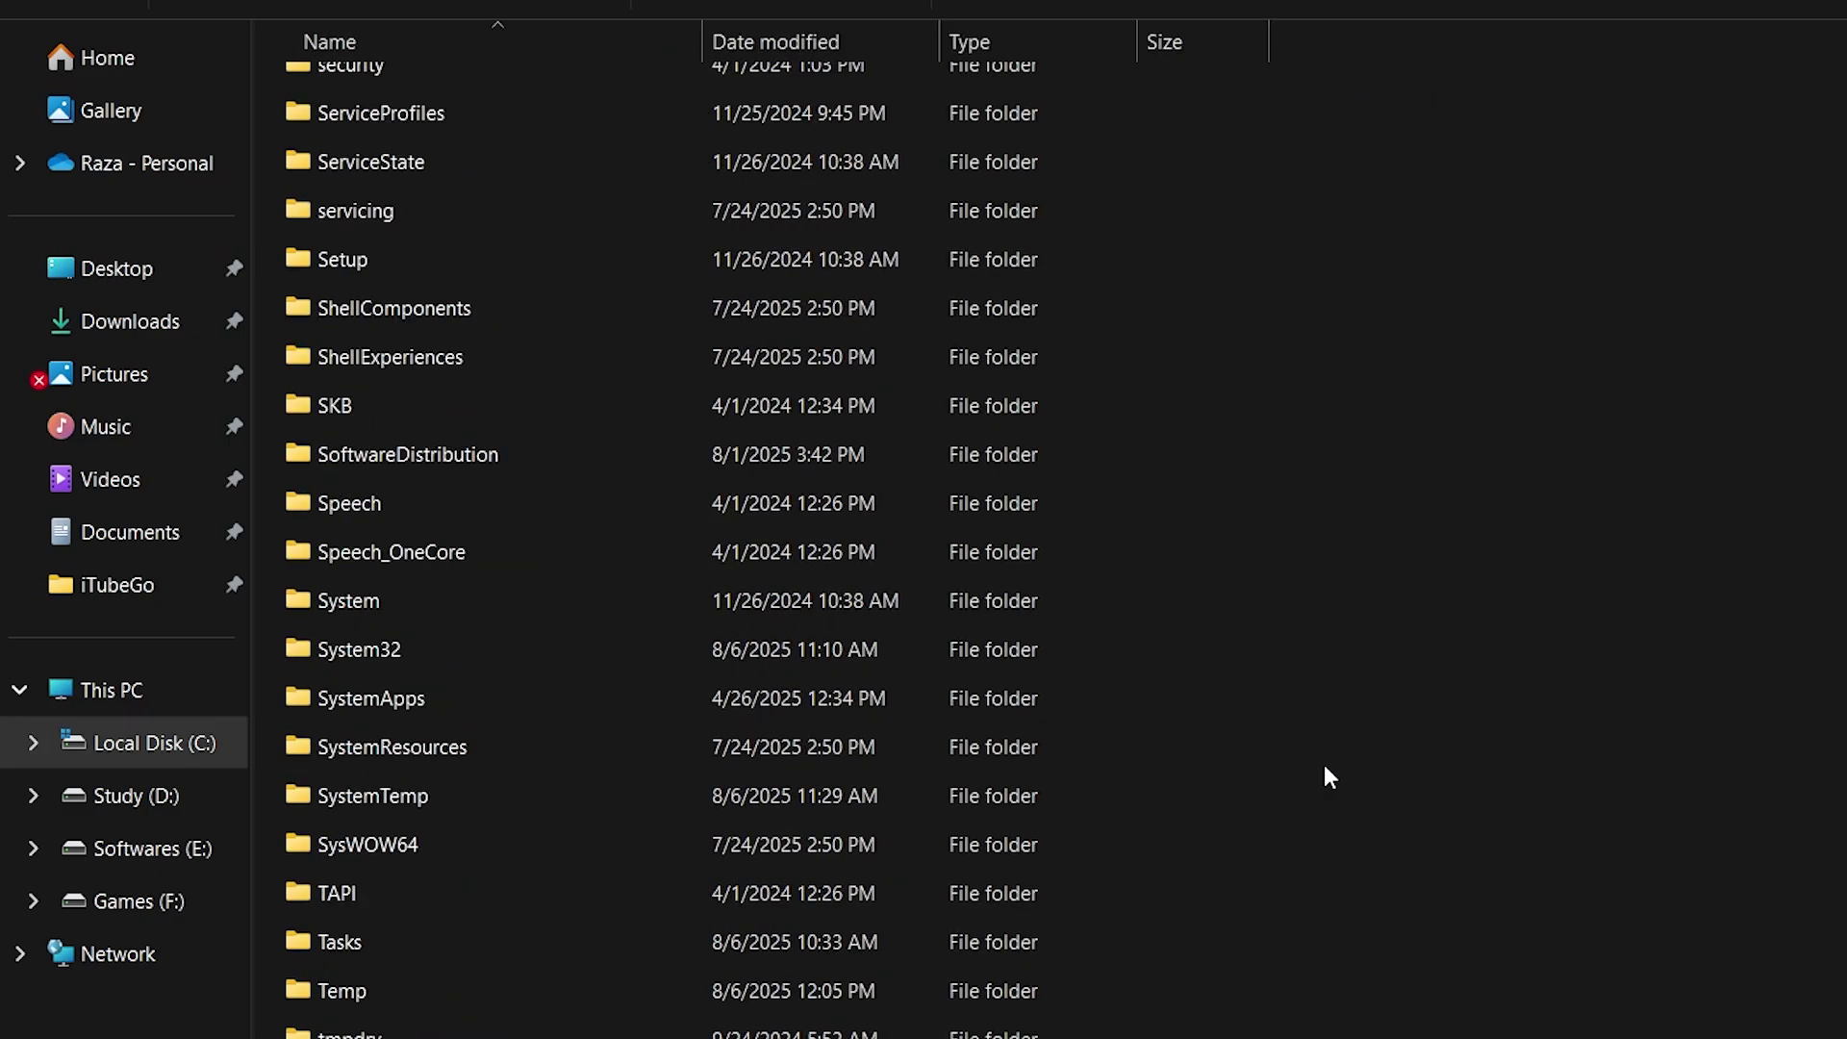
double_click(414, 848)
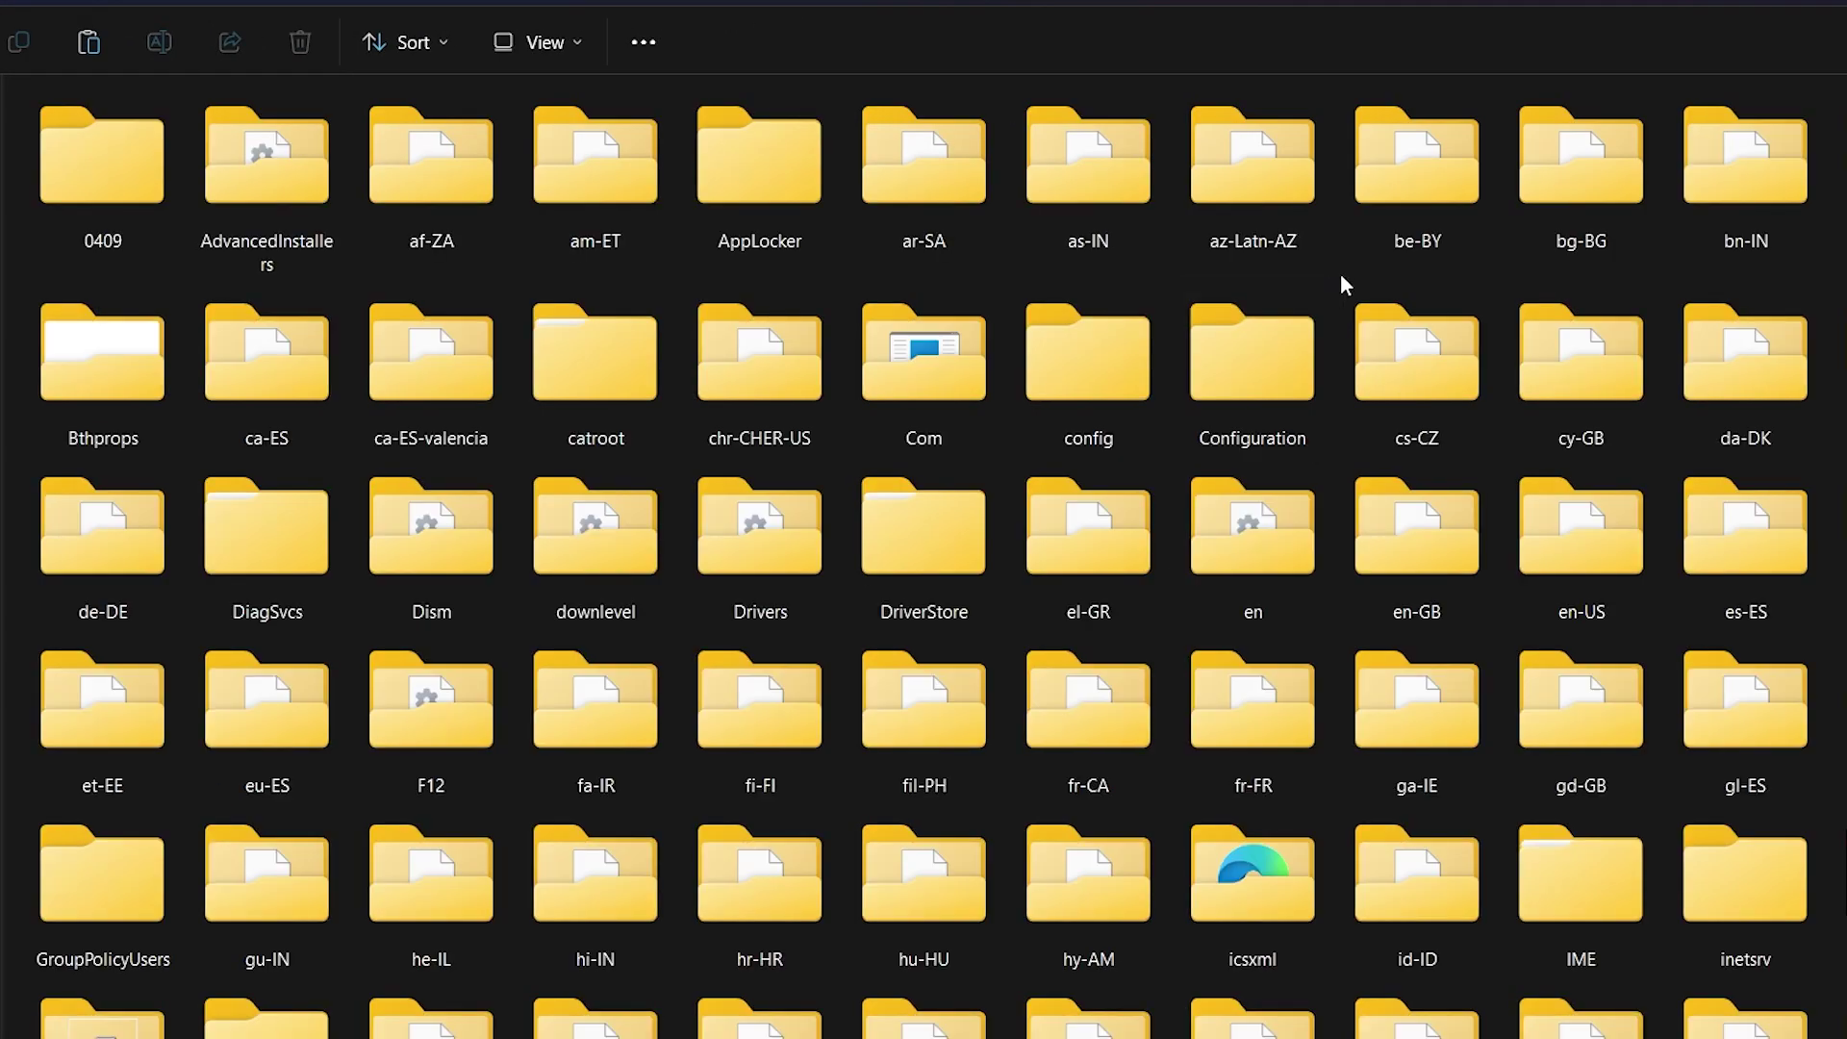
right_click(1341, 276)
click(1374, 311)
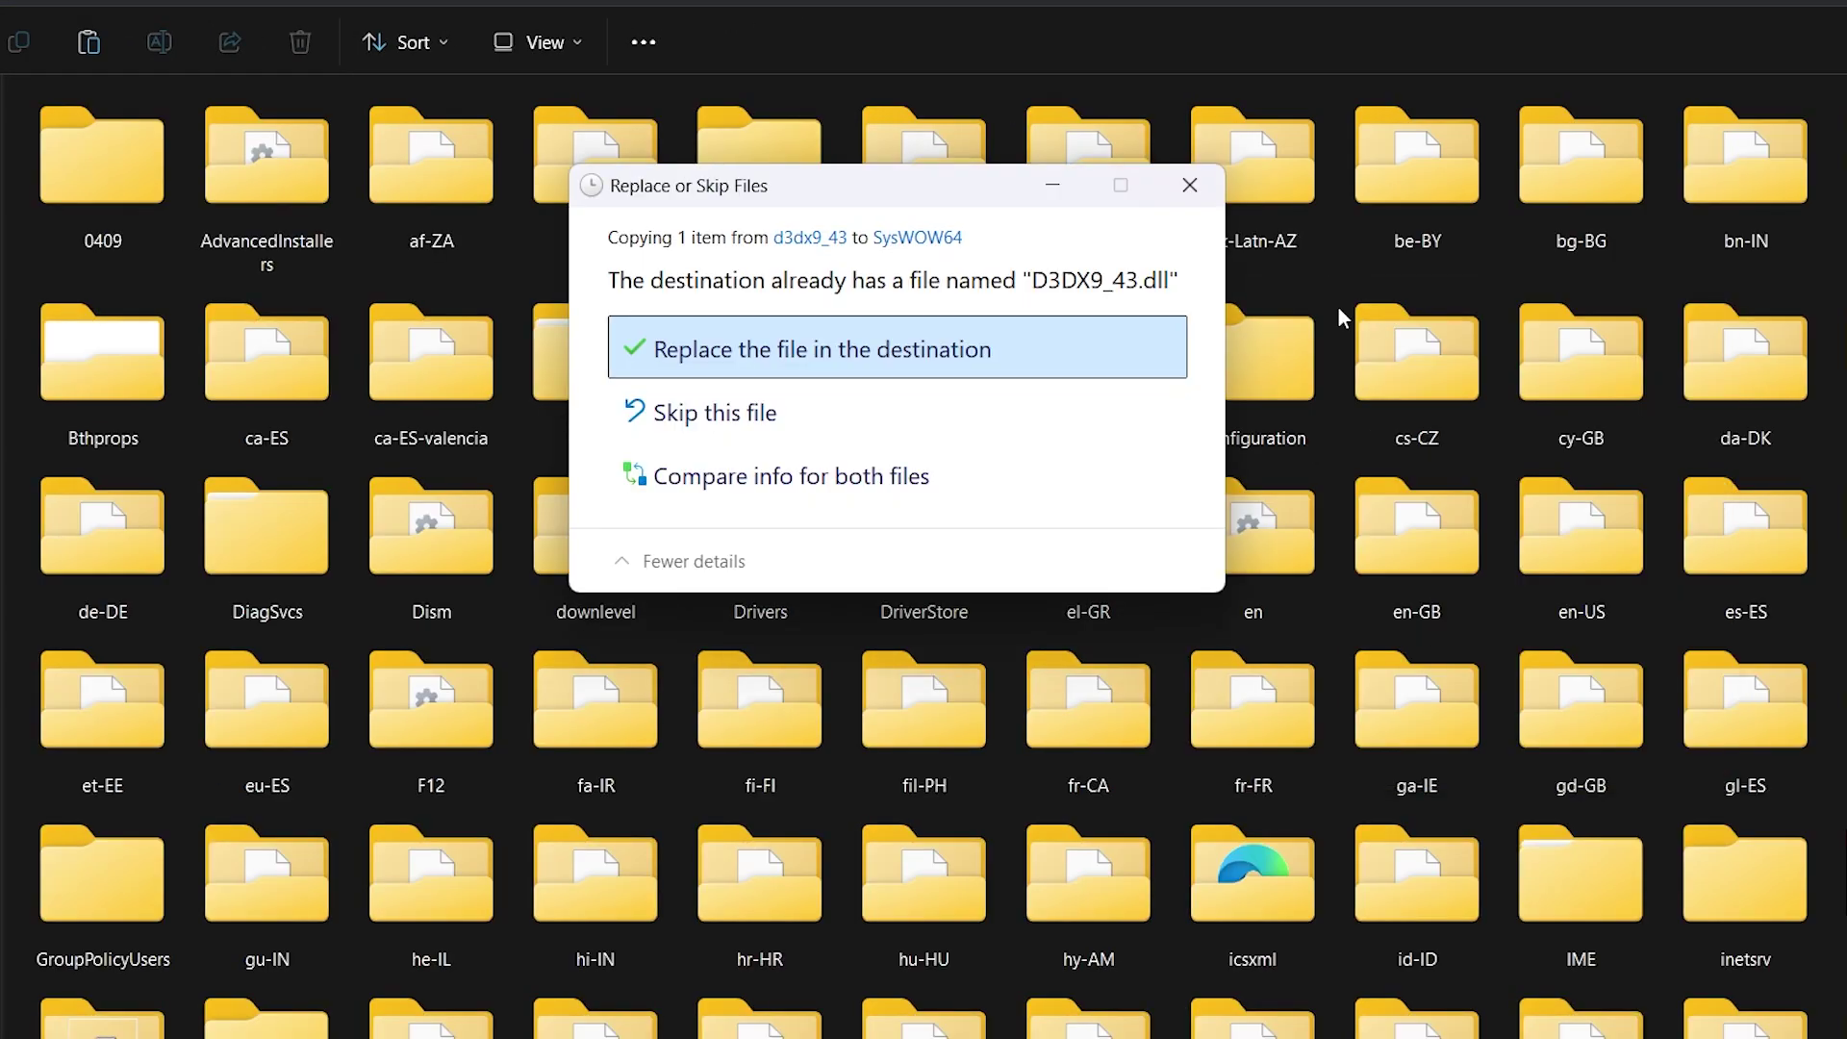
click(850, 357)
click(836, 365)
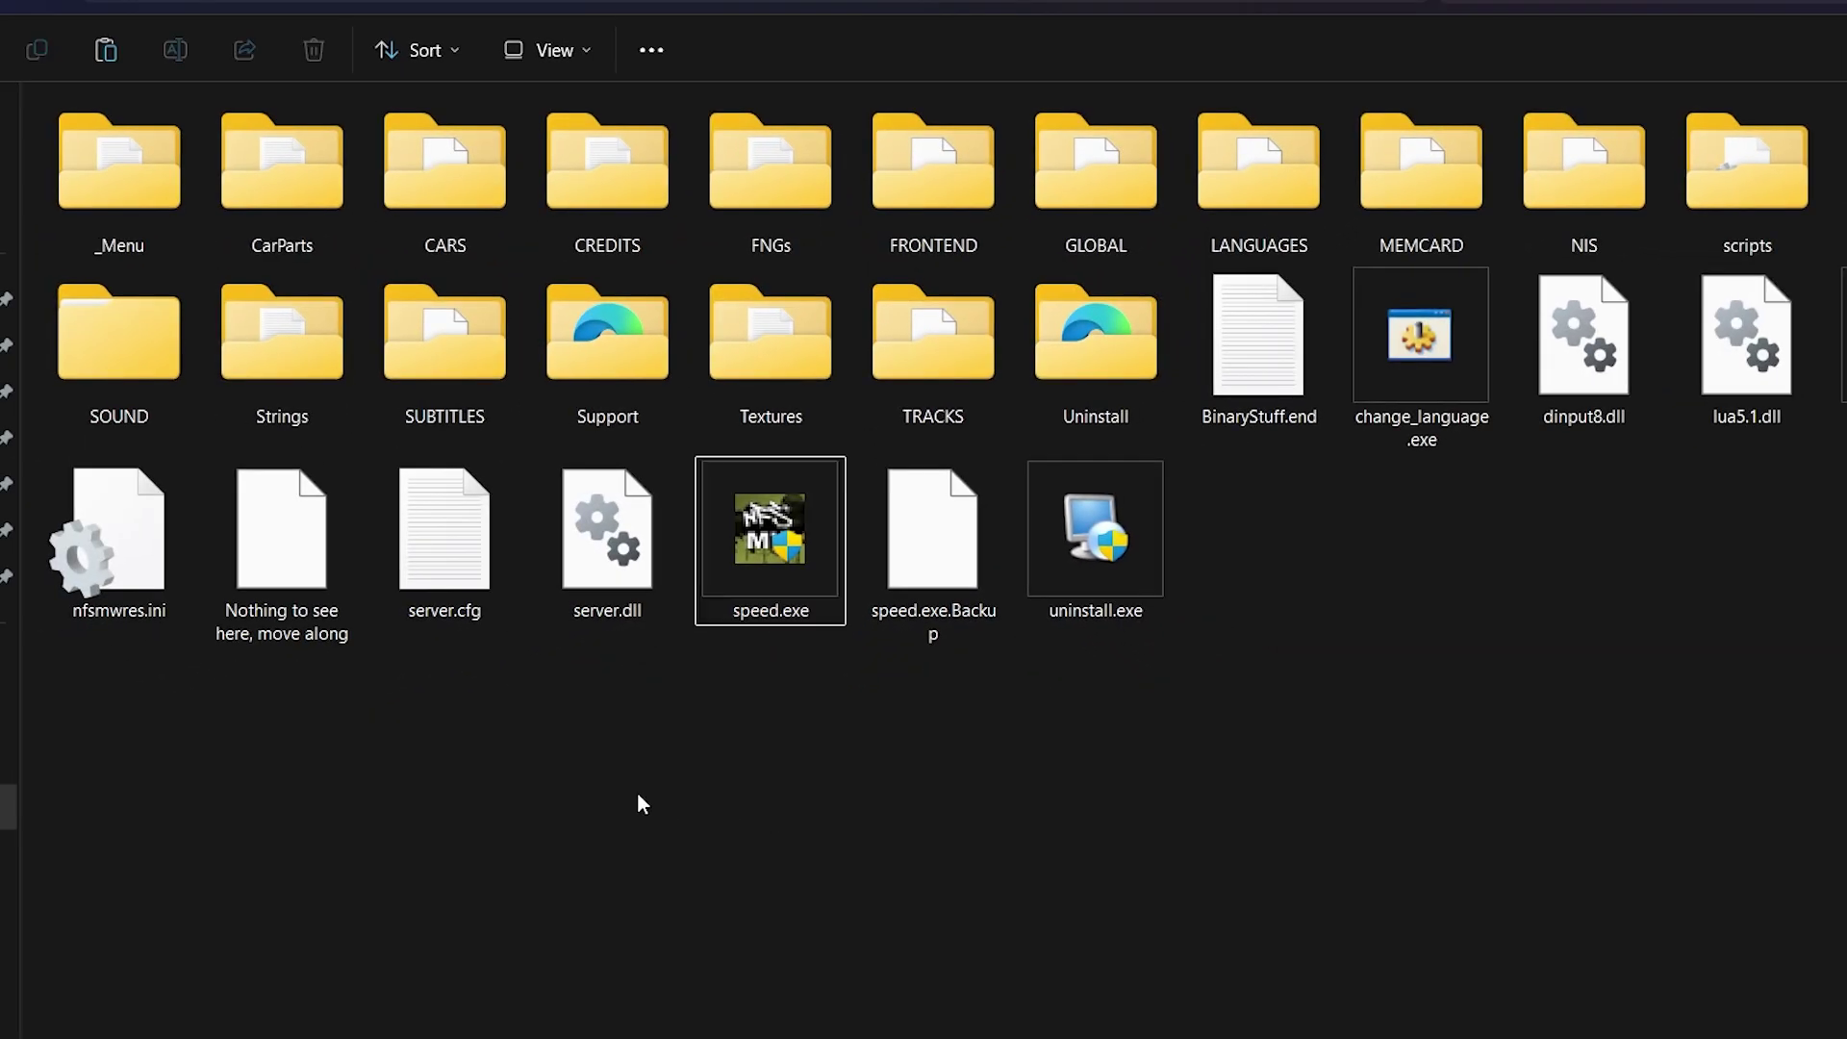
right_click(816, 733)
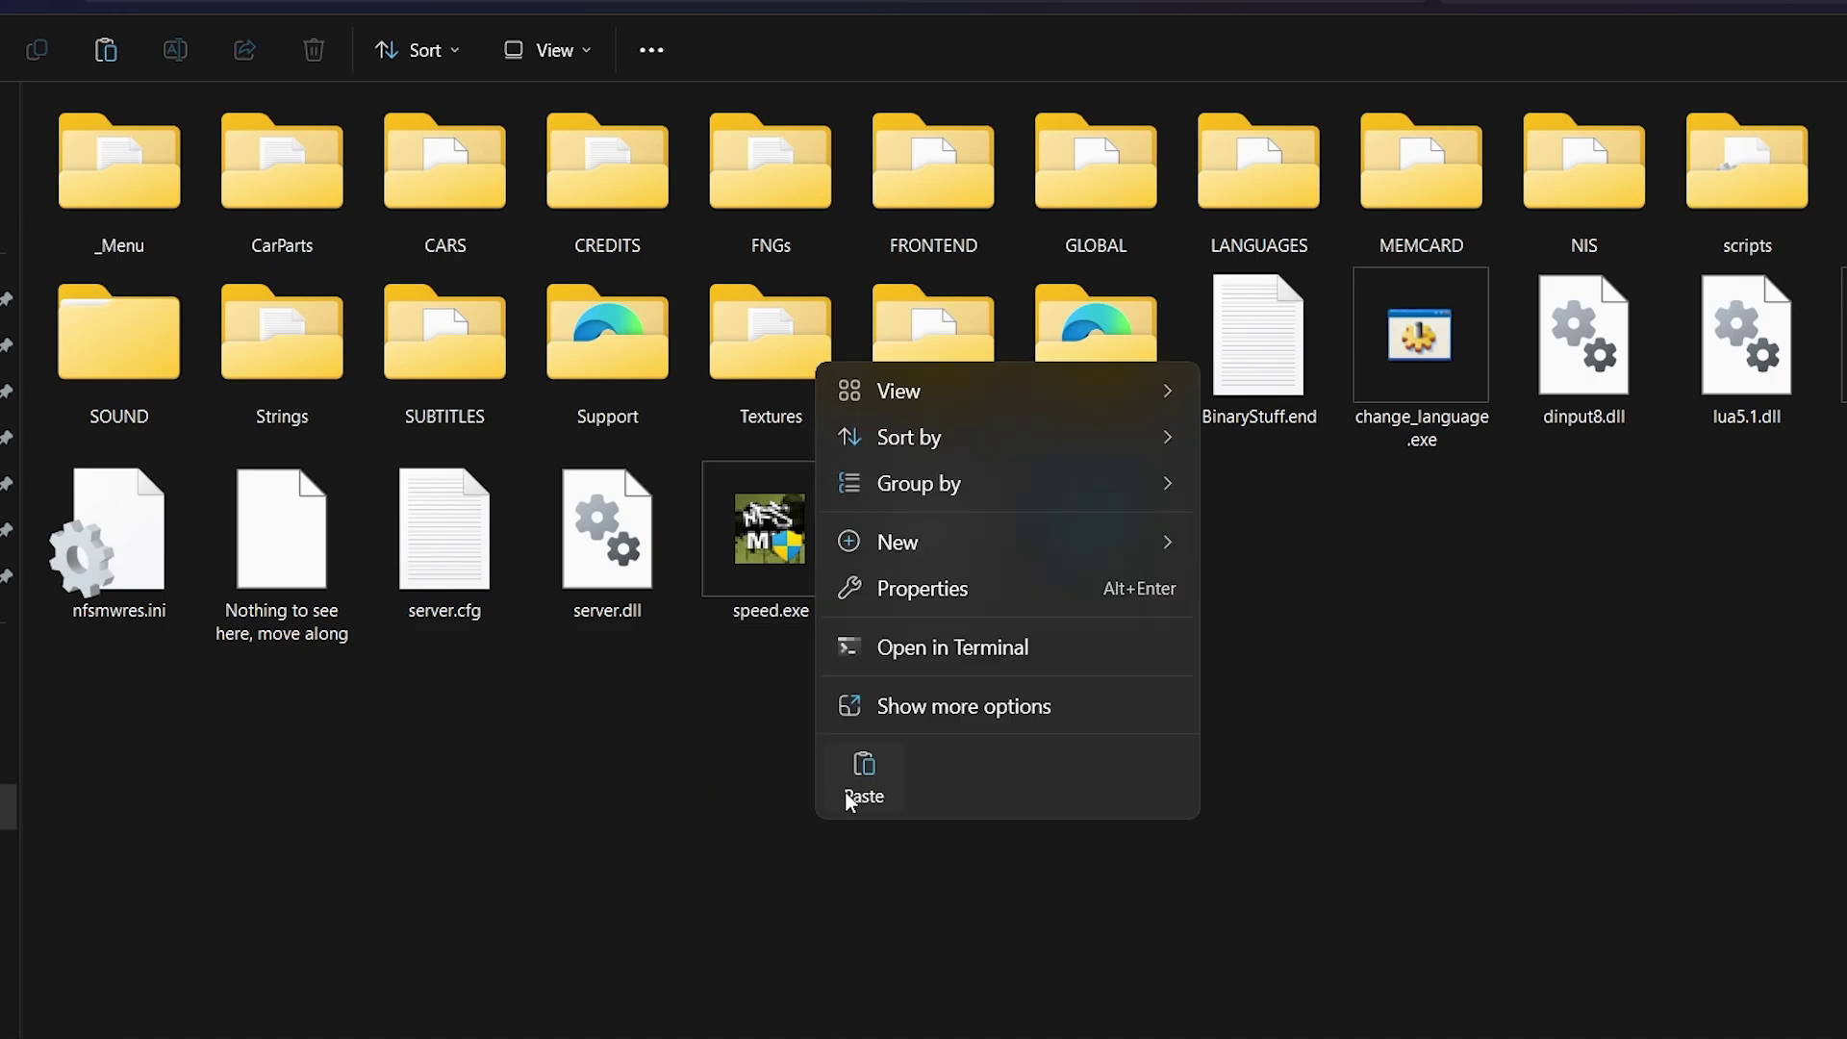
click(848, 793)
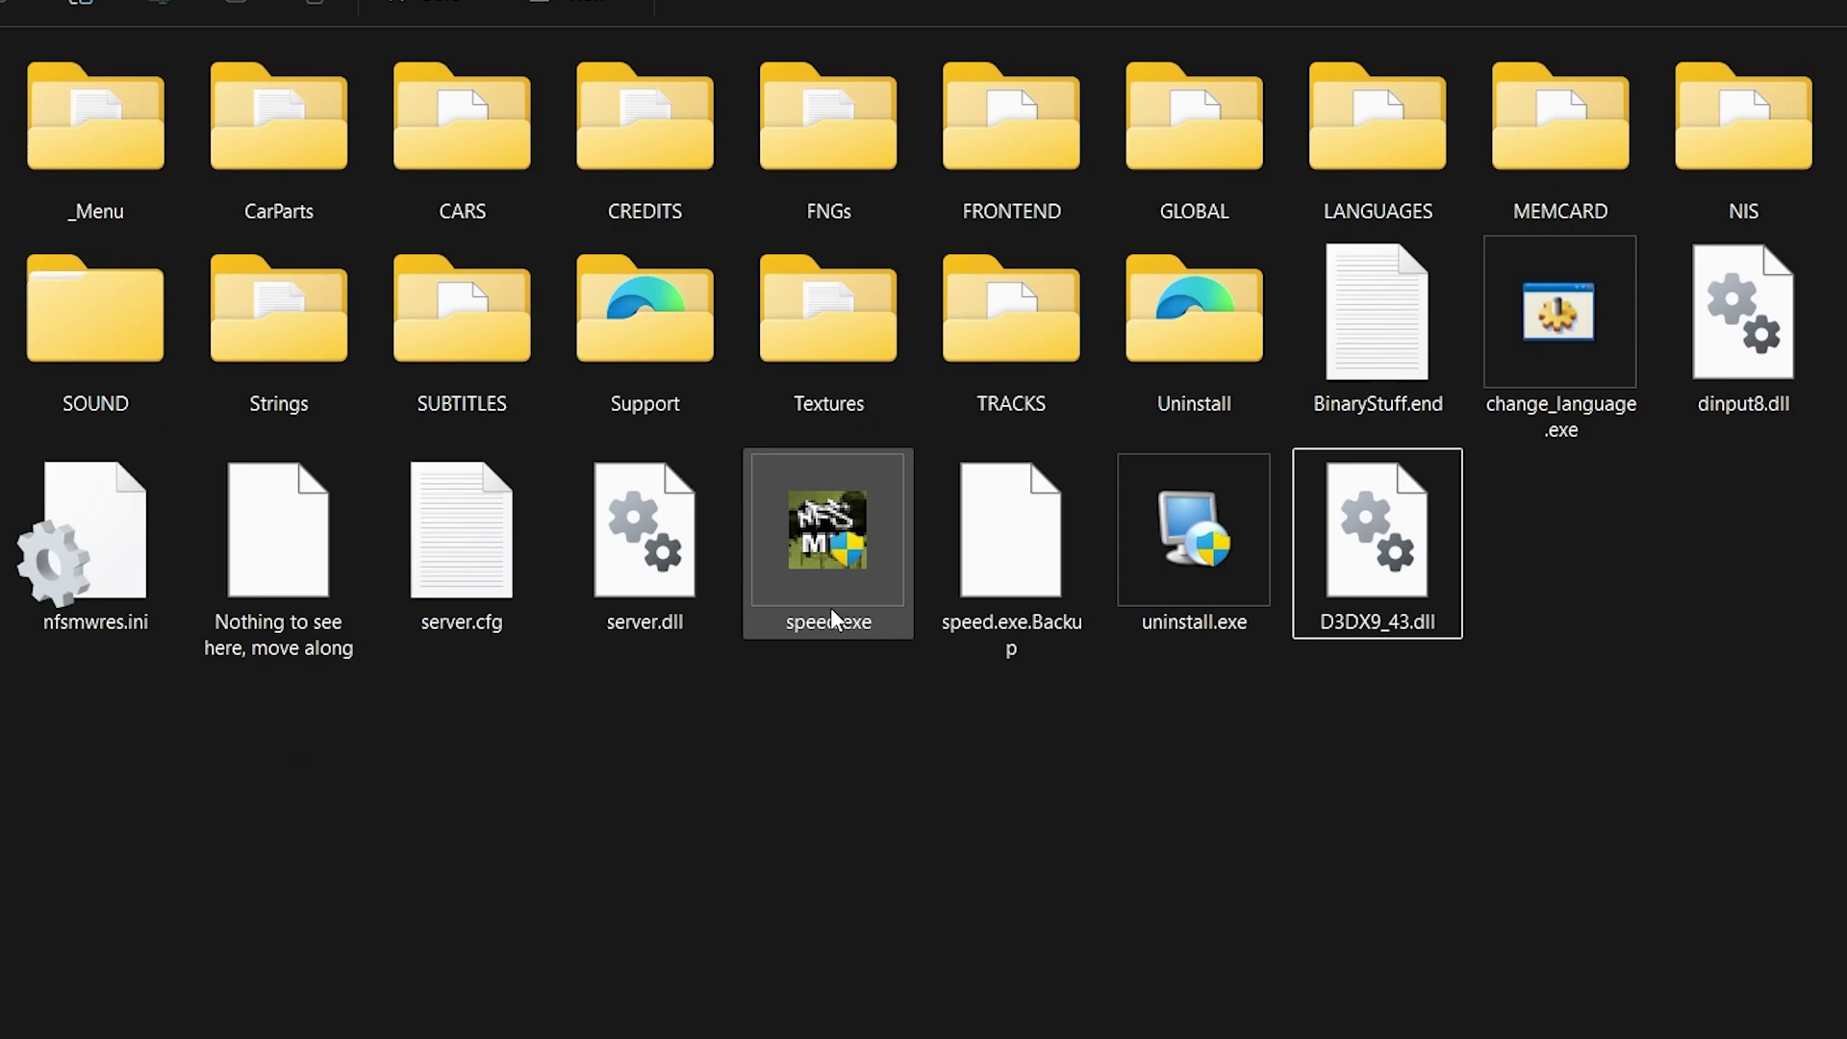
Launch speed.exe from the game folder to reach the Most Wanted main menu.
double_click(830, 607)
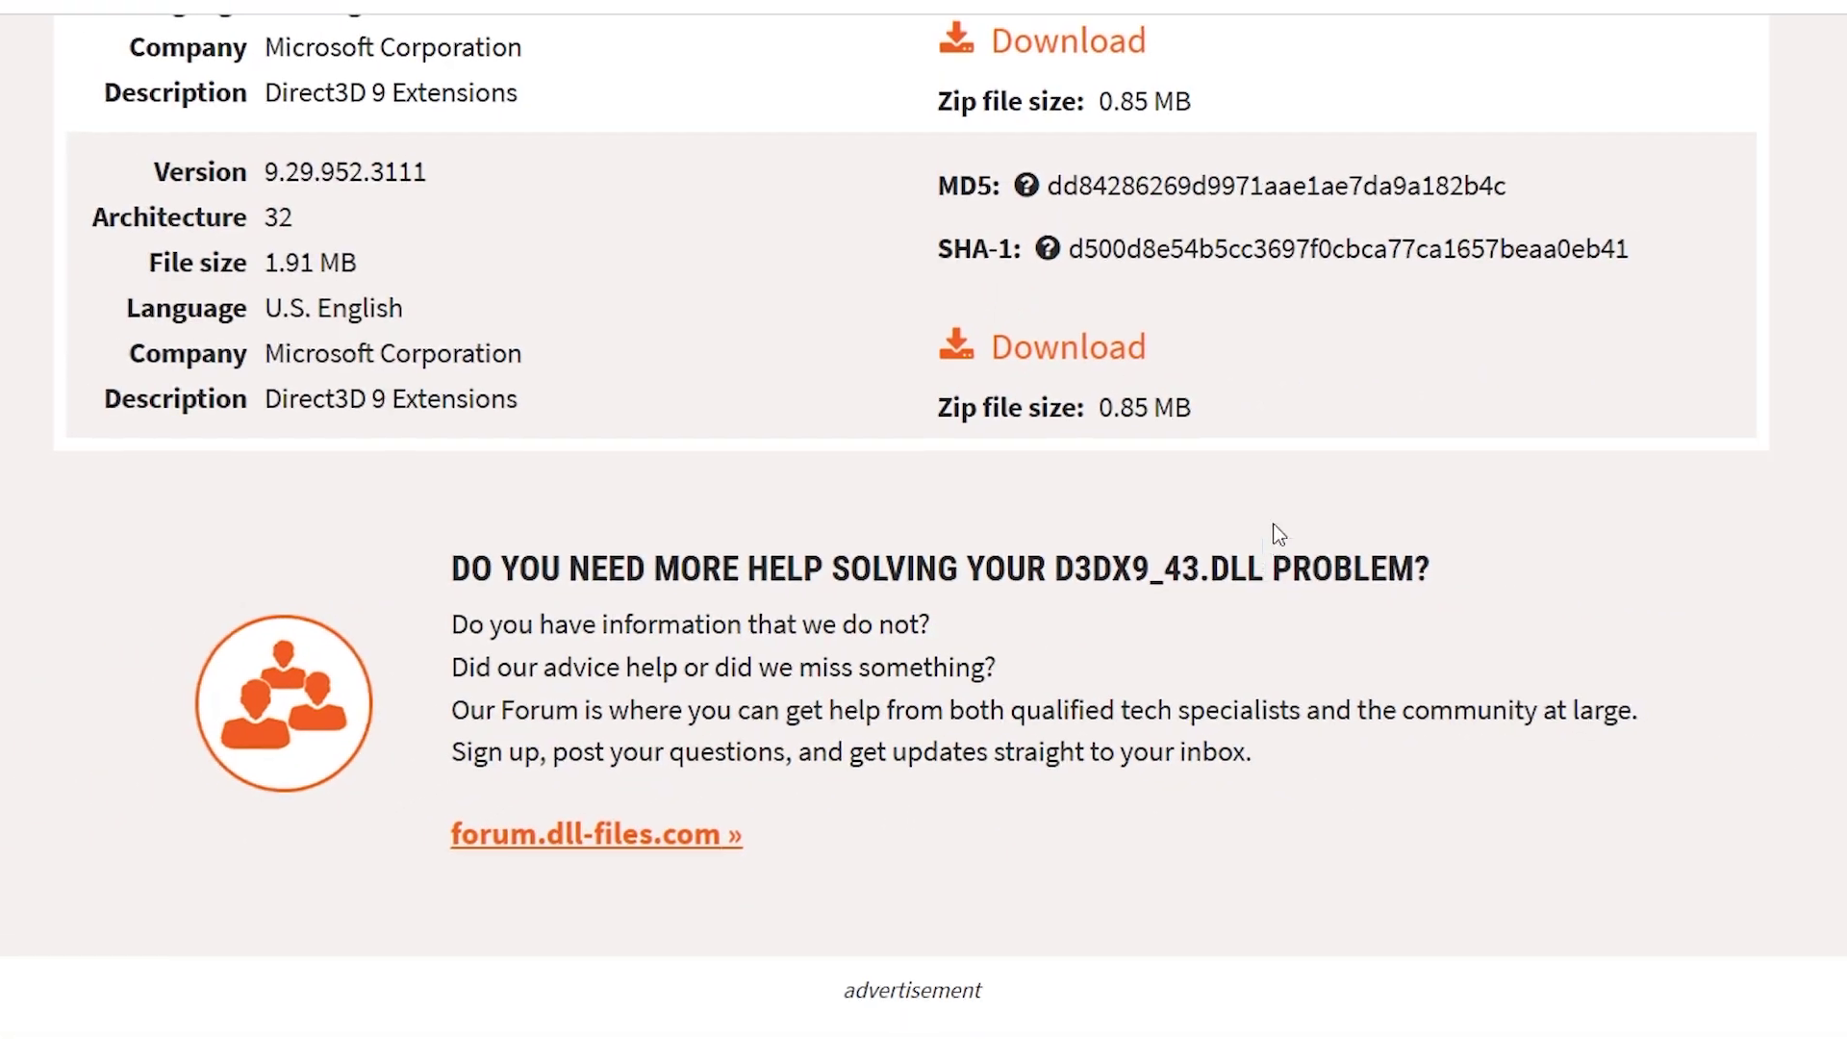
Download the 32-bit d3dx9_43.zip (874 KB) from DLL-files.com and show it in Downloads.
scroll(707, 393, up, 15)
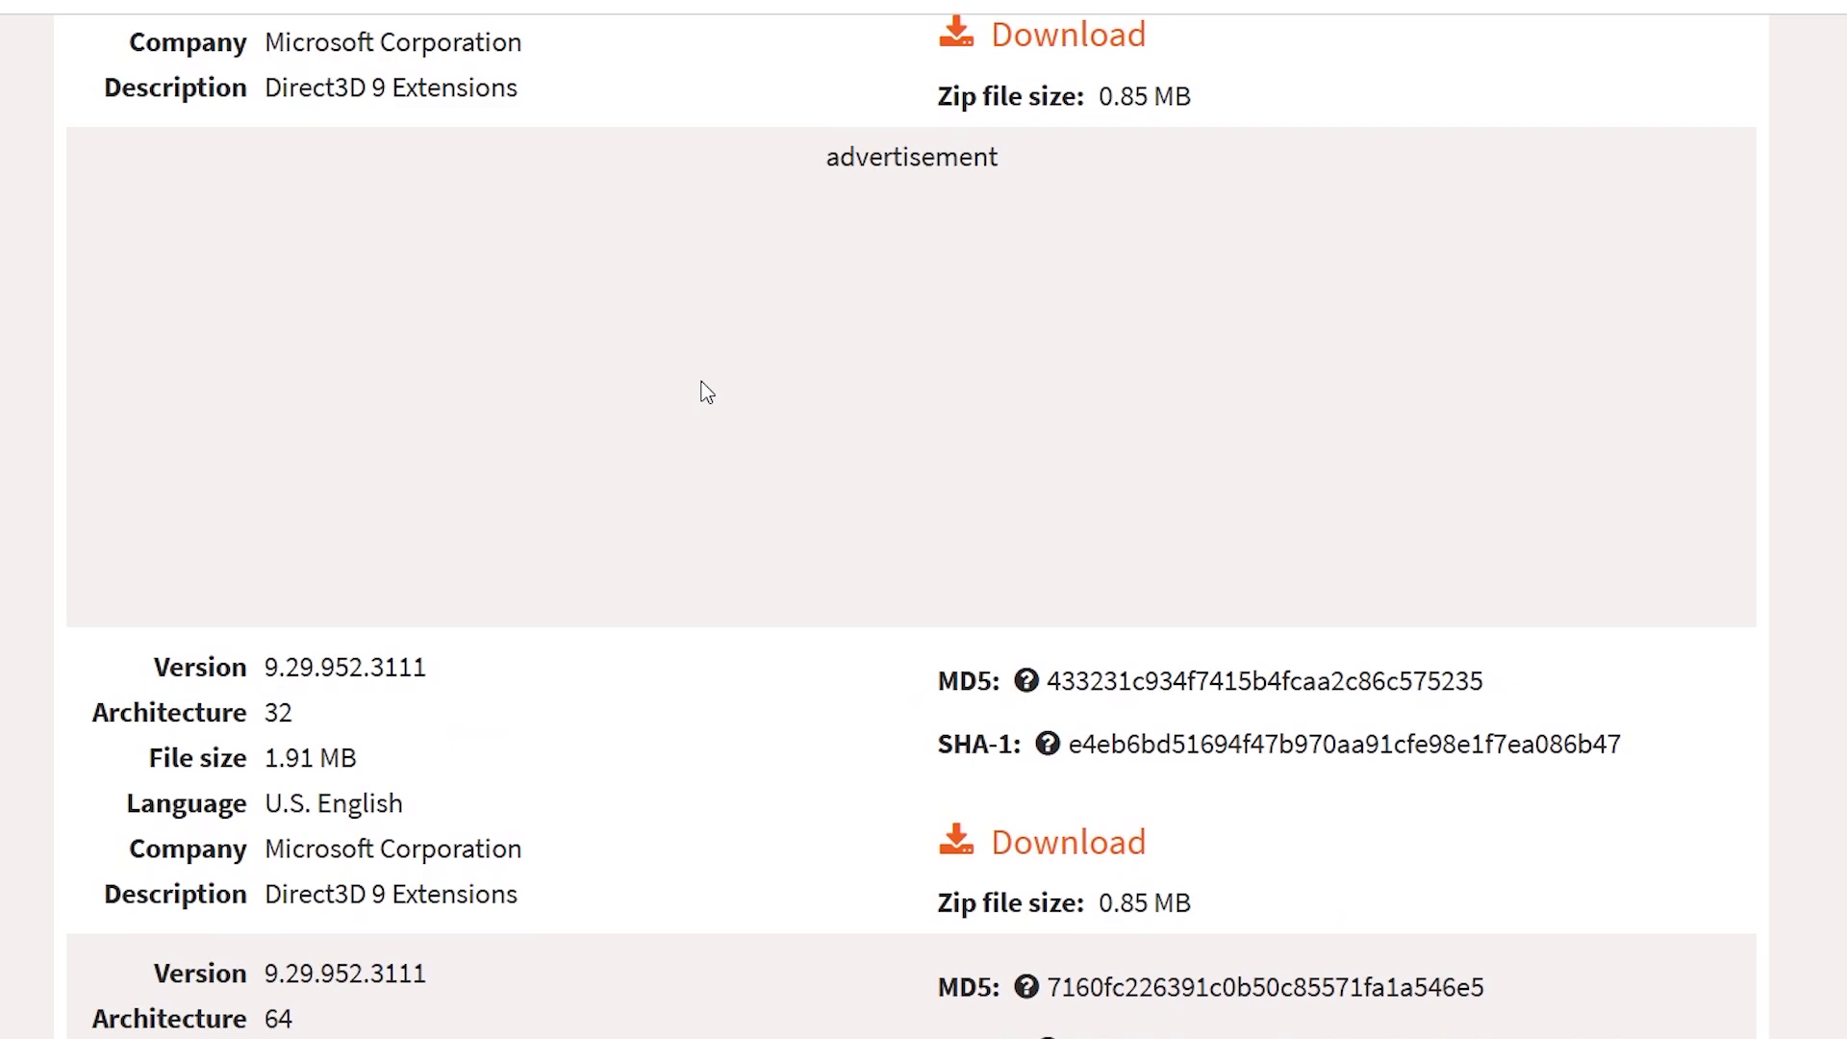
scroll(708, 394, up, 2)
scroll(708, 392, down, 3)
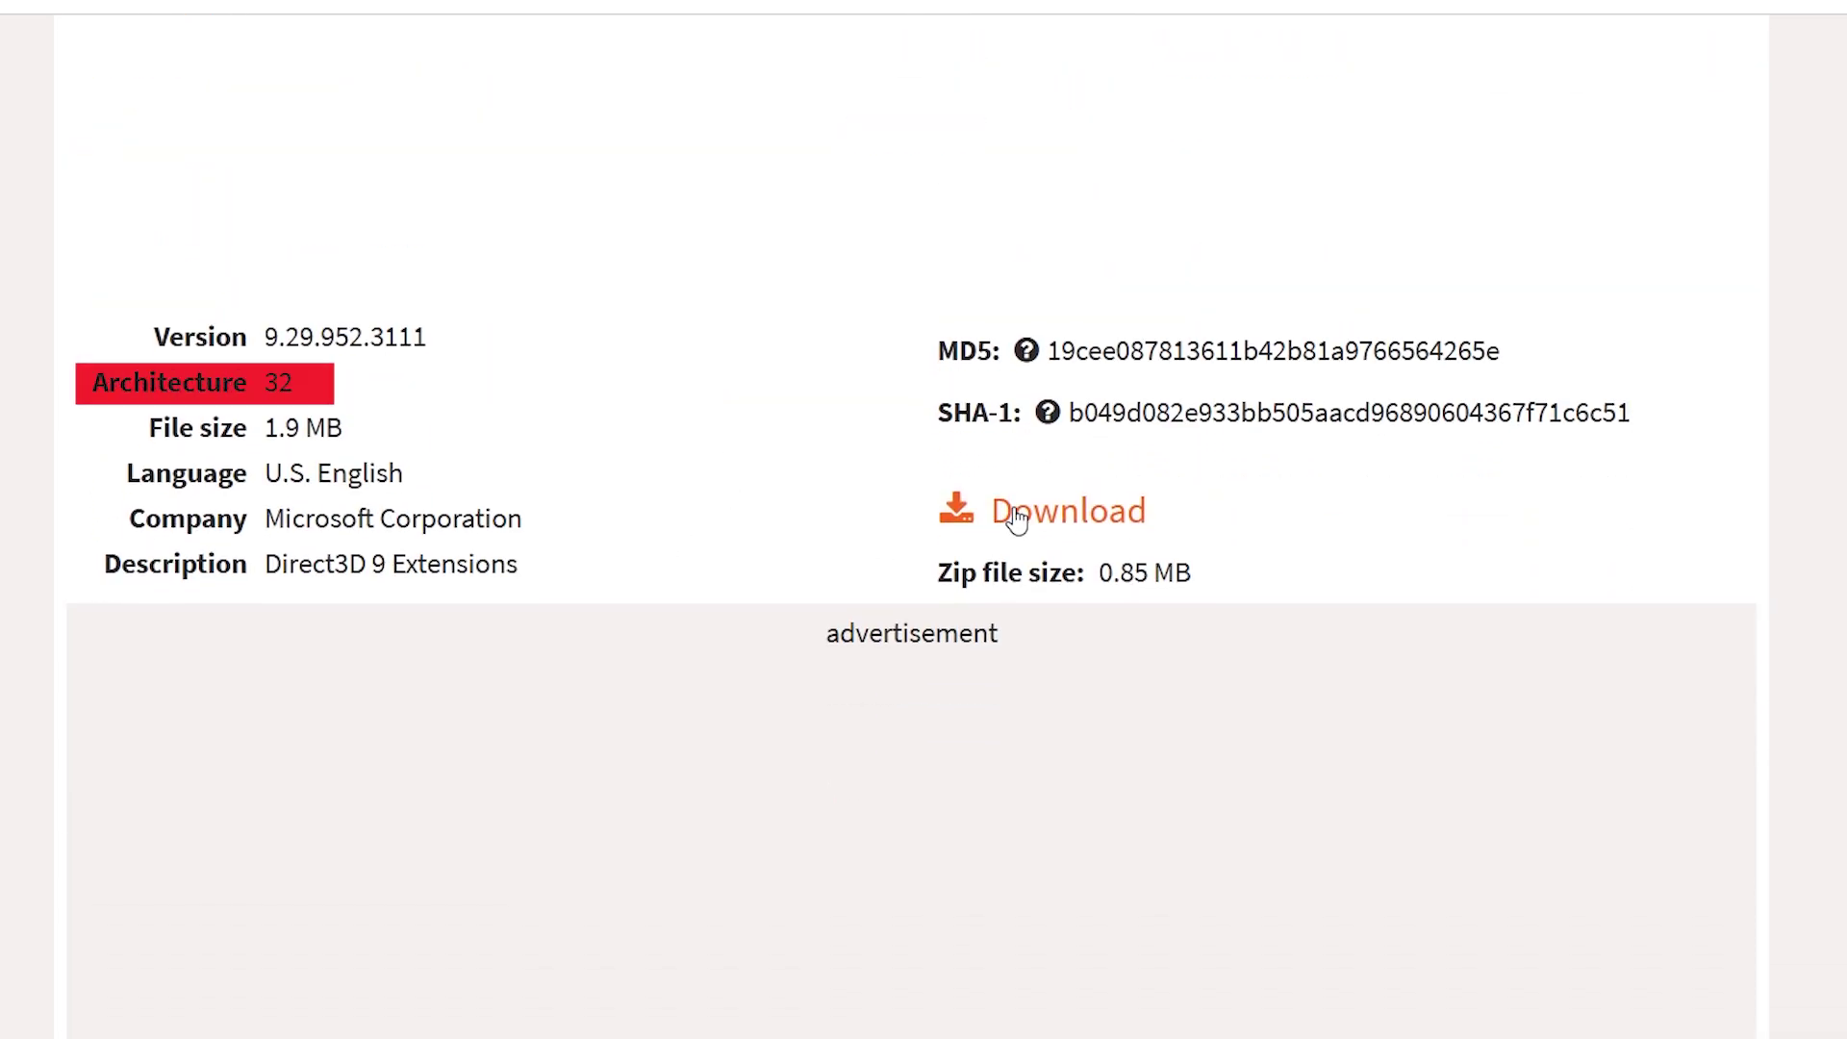
click(1018, 520)
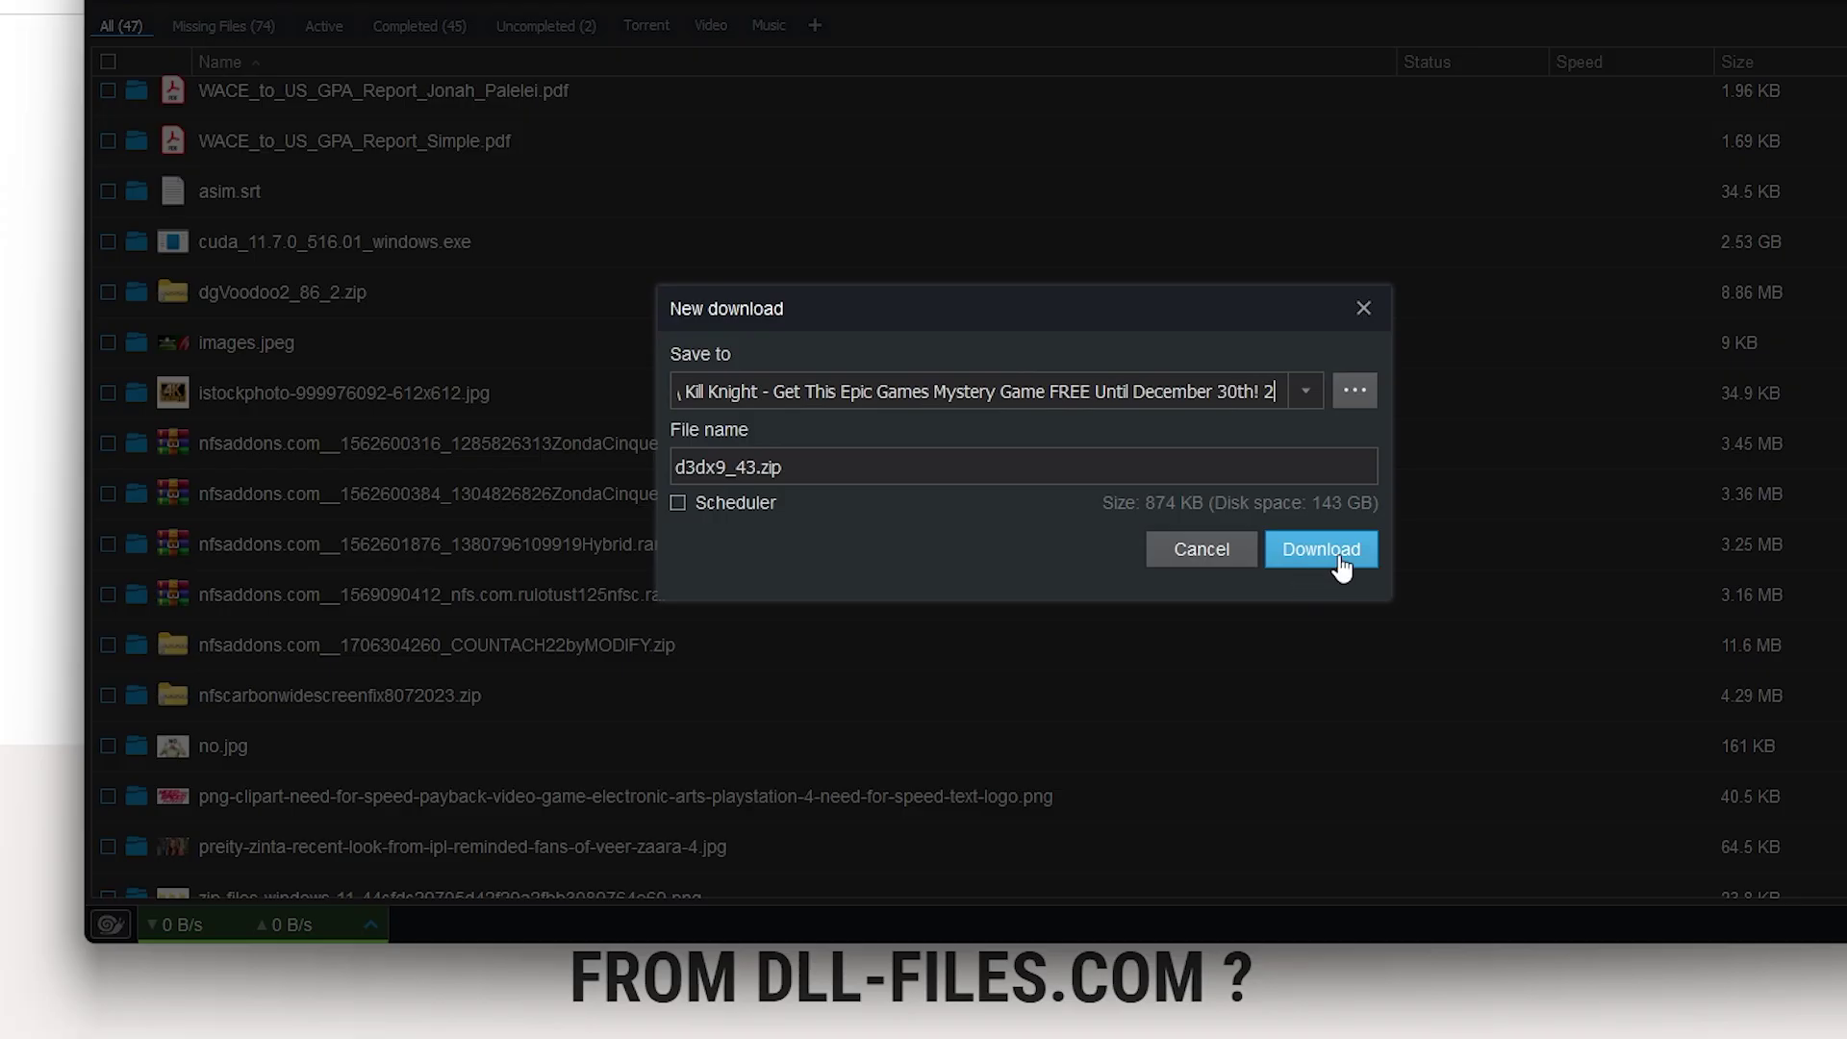
click(1338, 555)
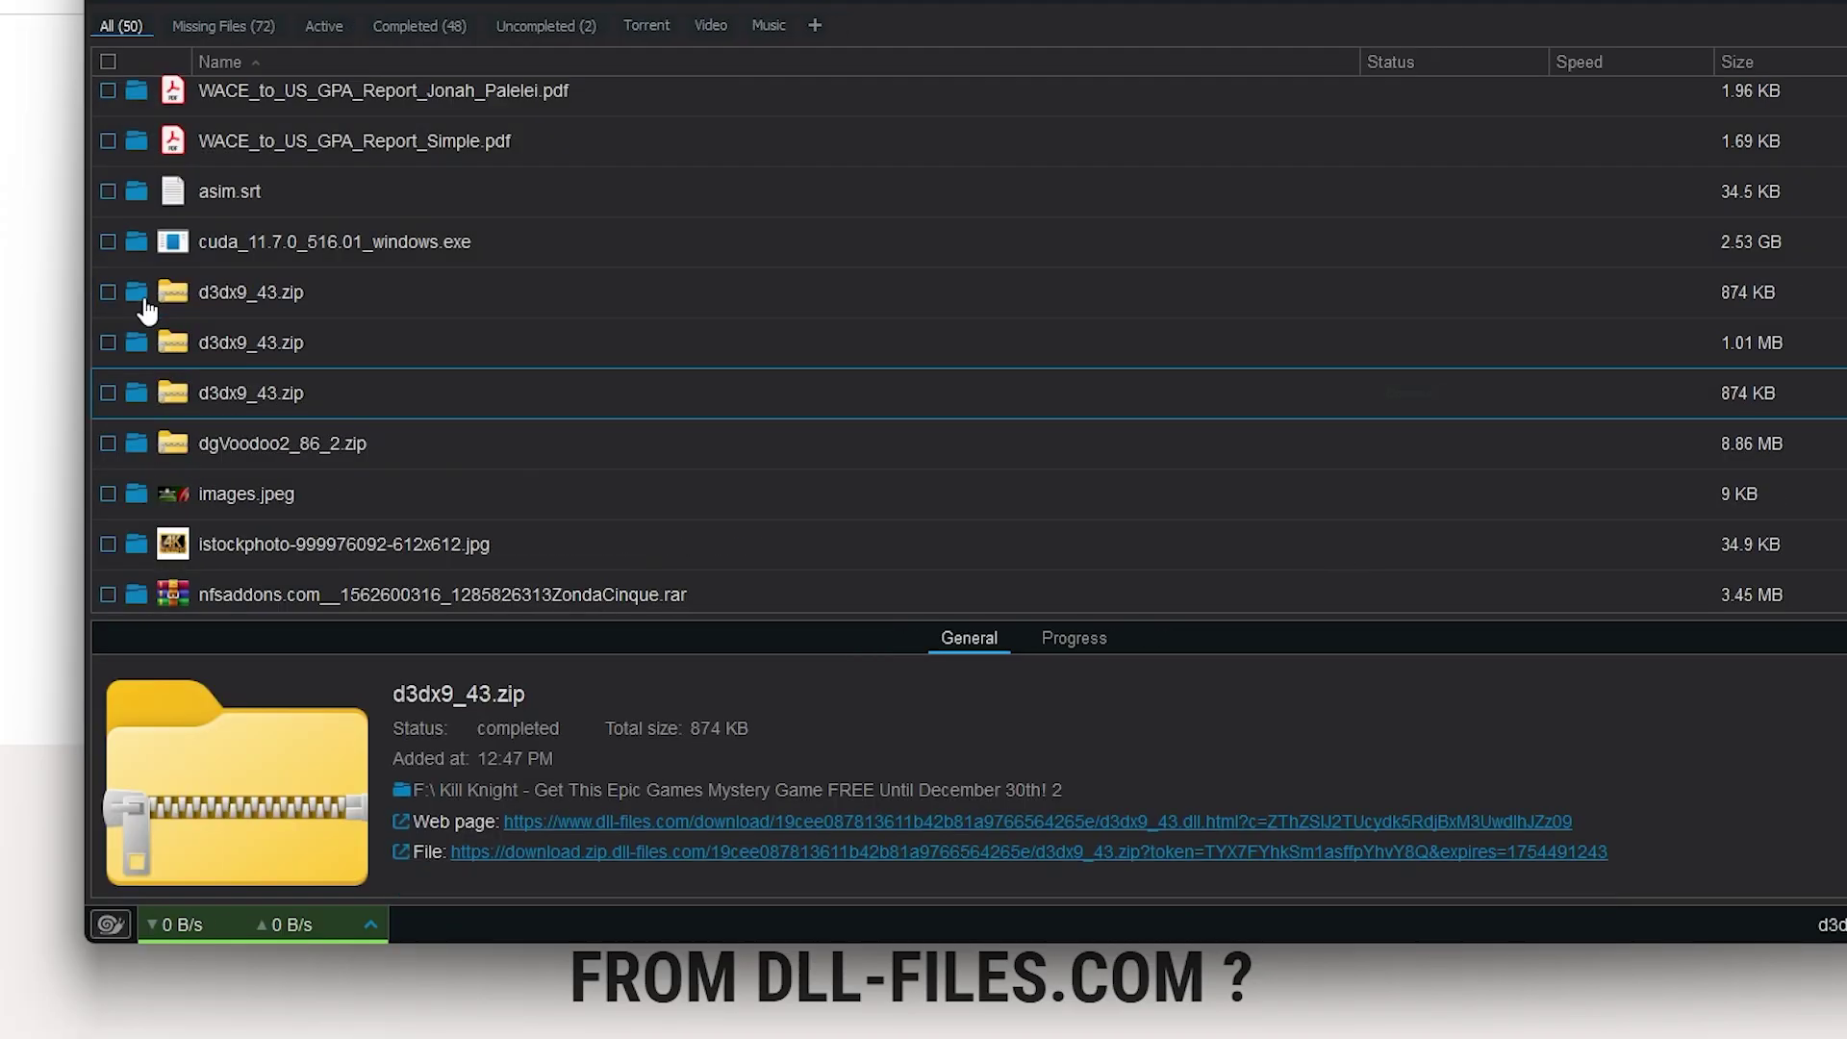
click(140, 293)
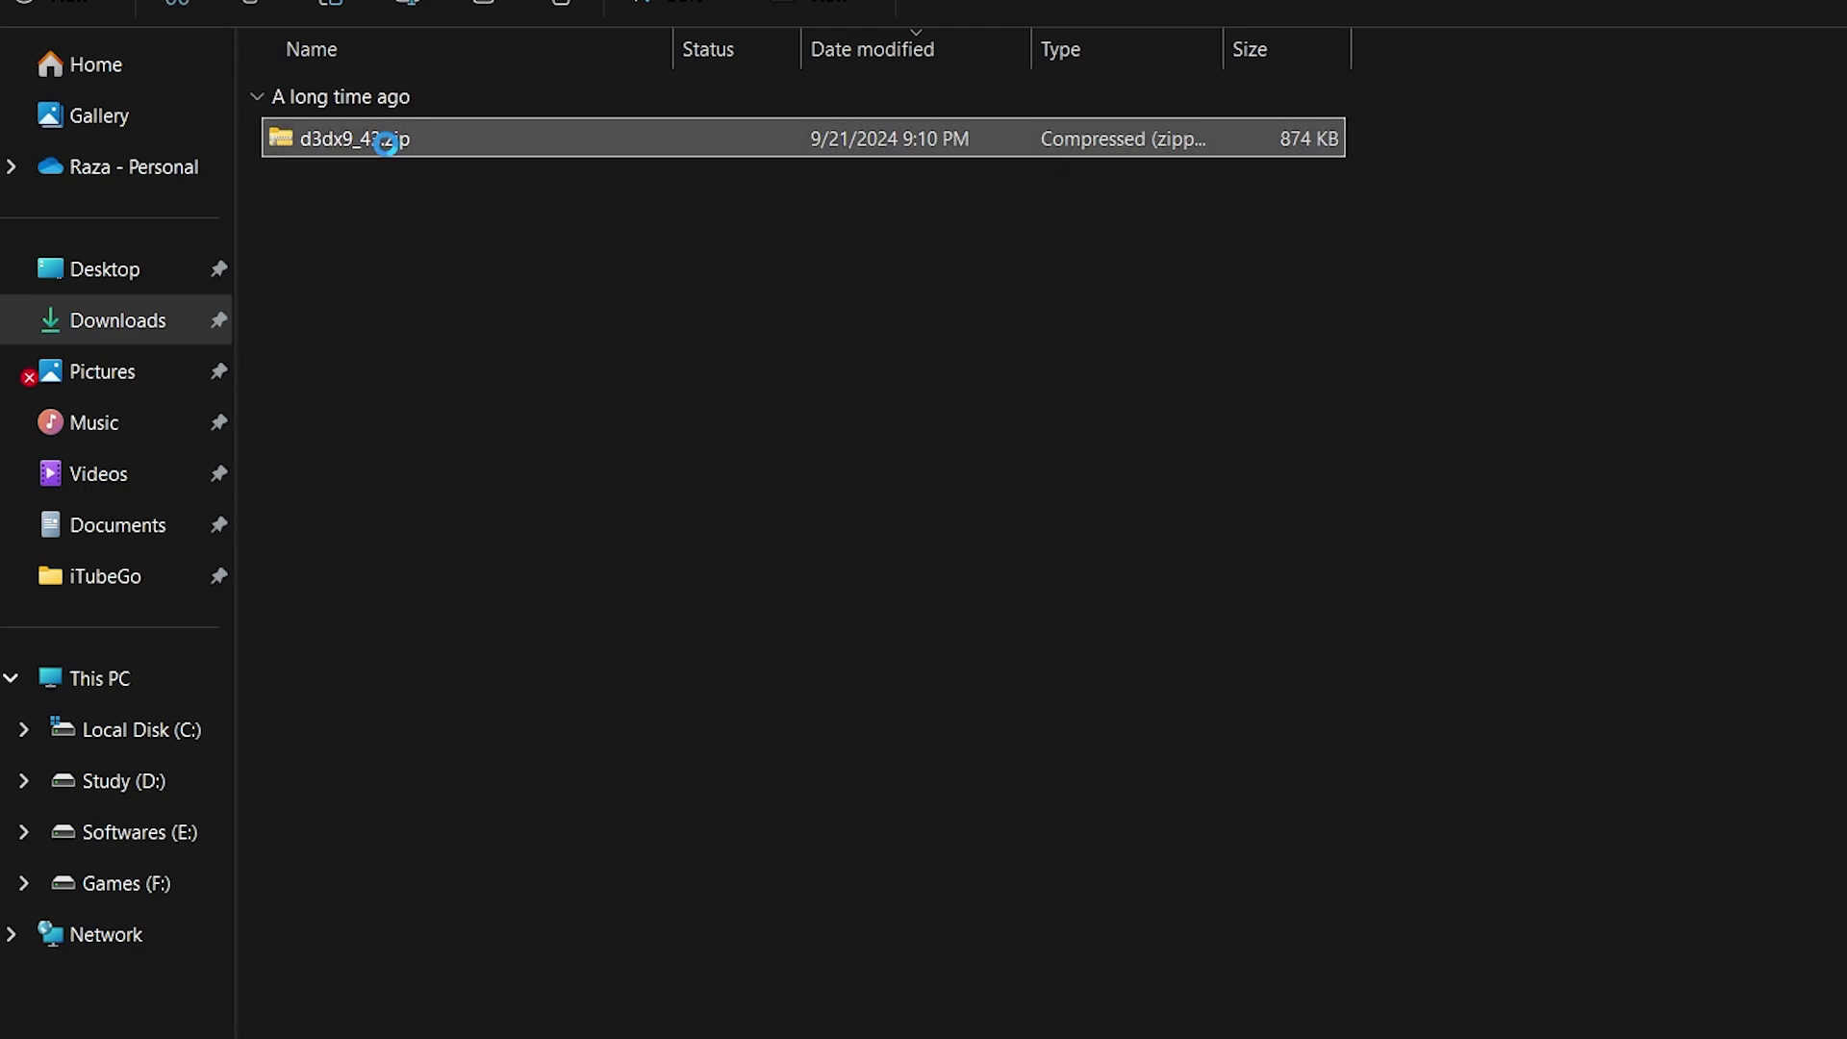
Extract the 32-bit d3dx9_43.zip with WinRAR and copy the d3dx9_43.dll inside.
right_click(390, 149)
mouse_move(870, 792)
click(1040, 911)
double_click(405, 146)
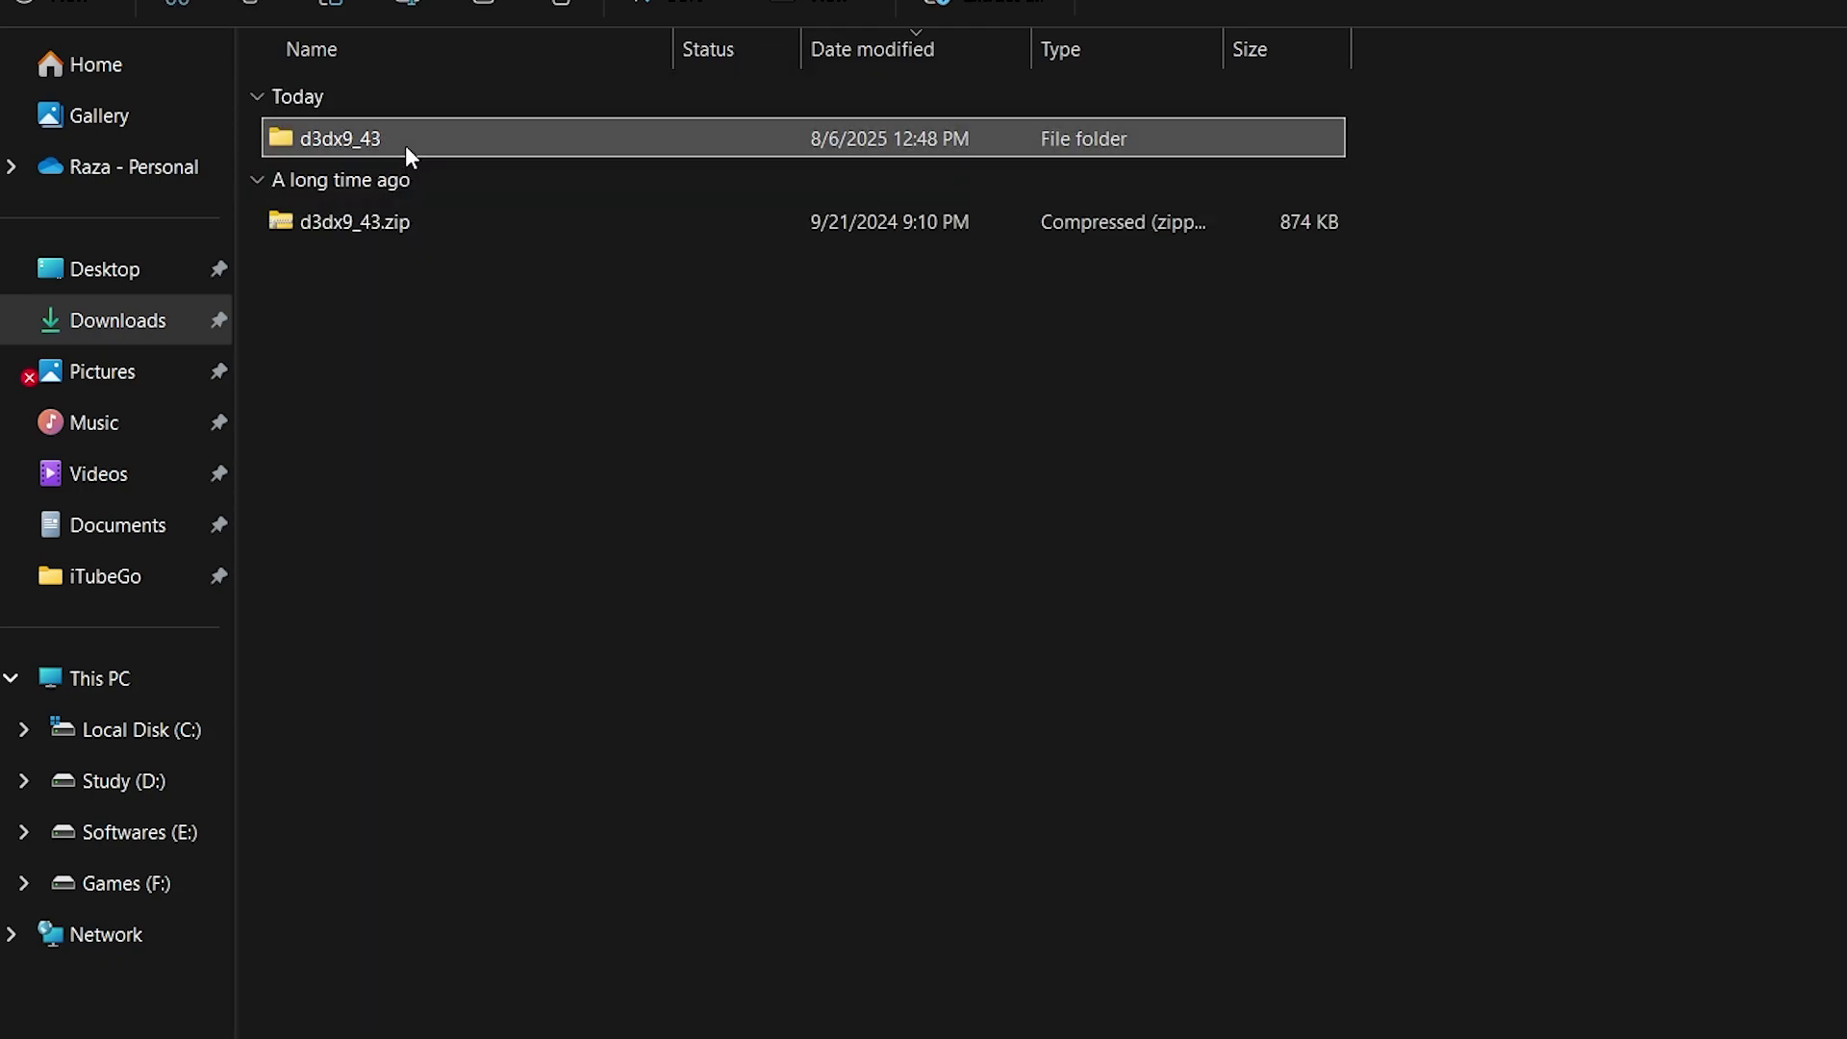
click(371, 144)
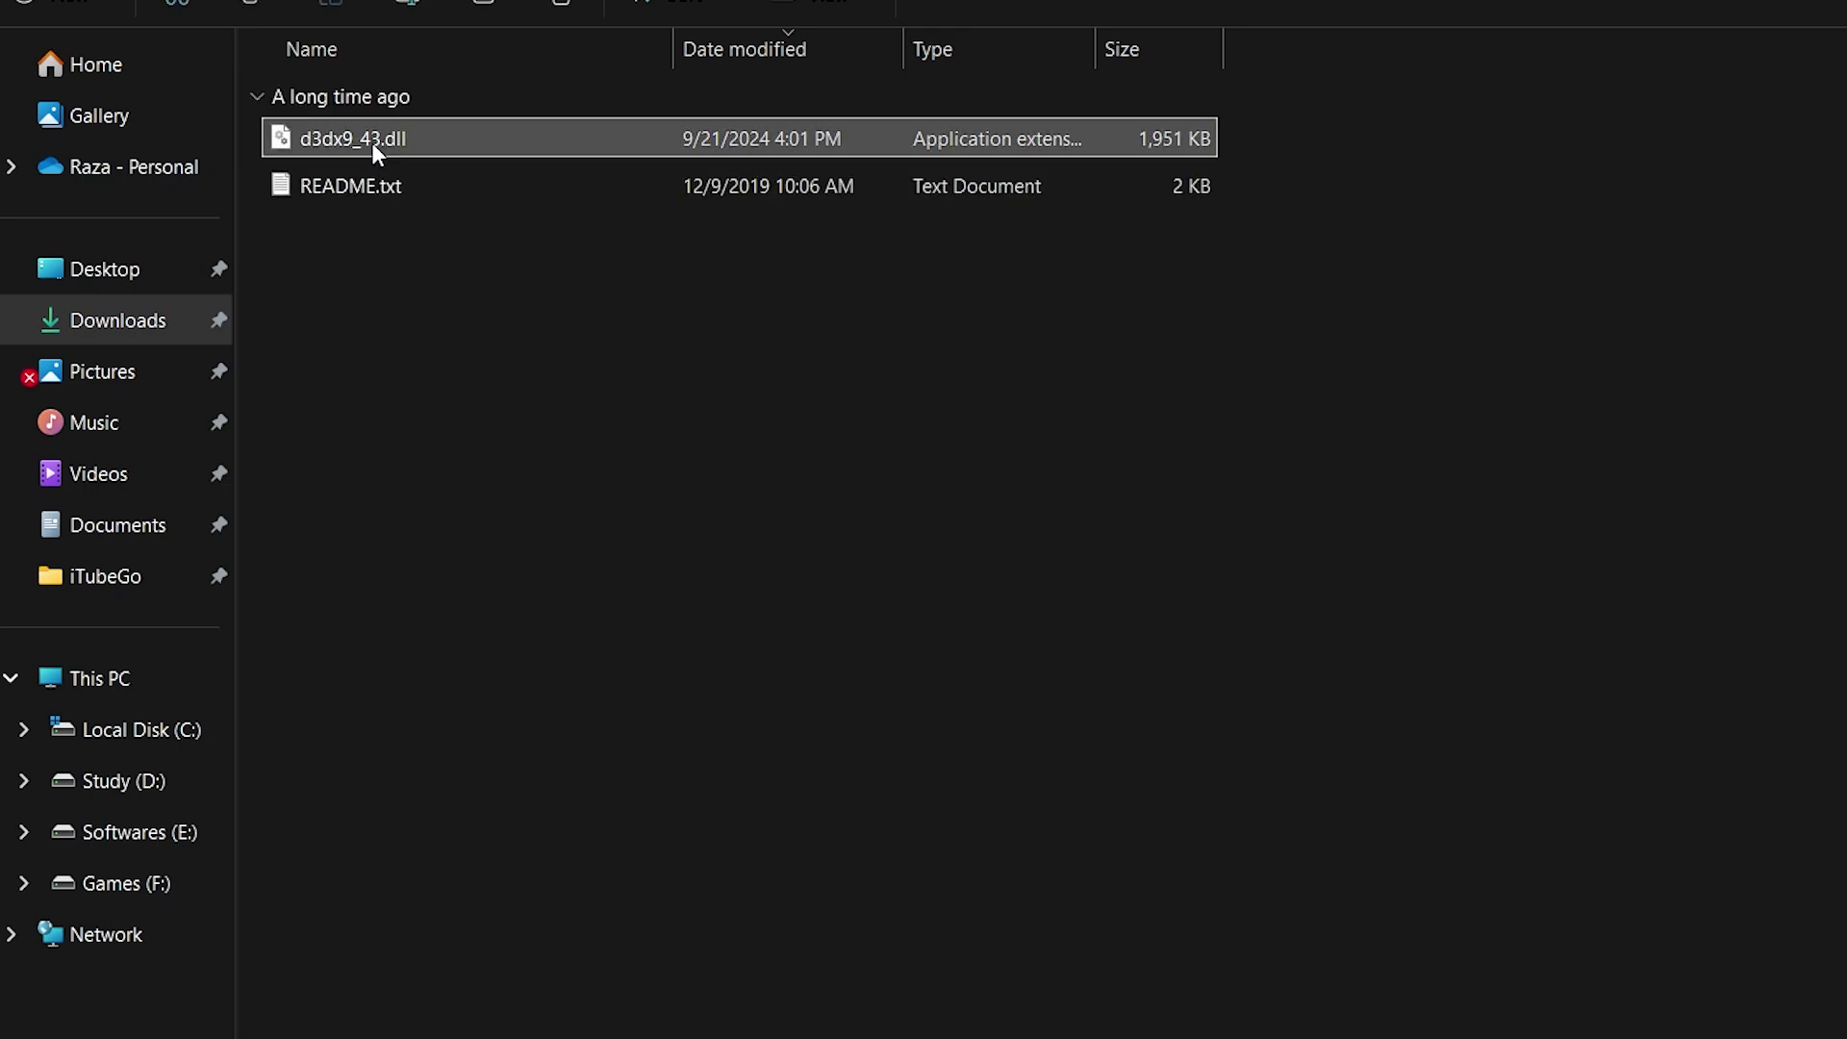
right_click(375, 145)
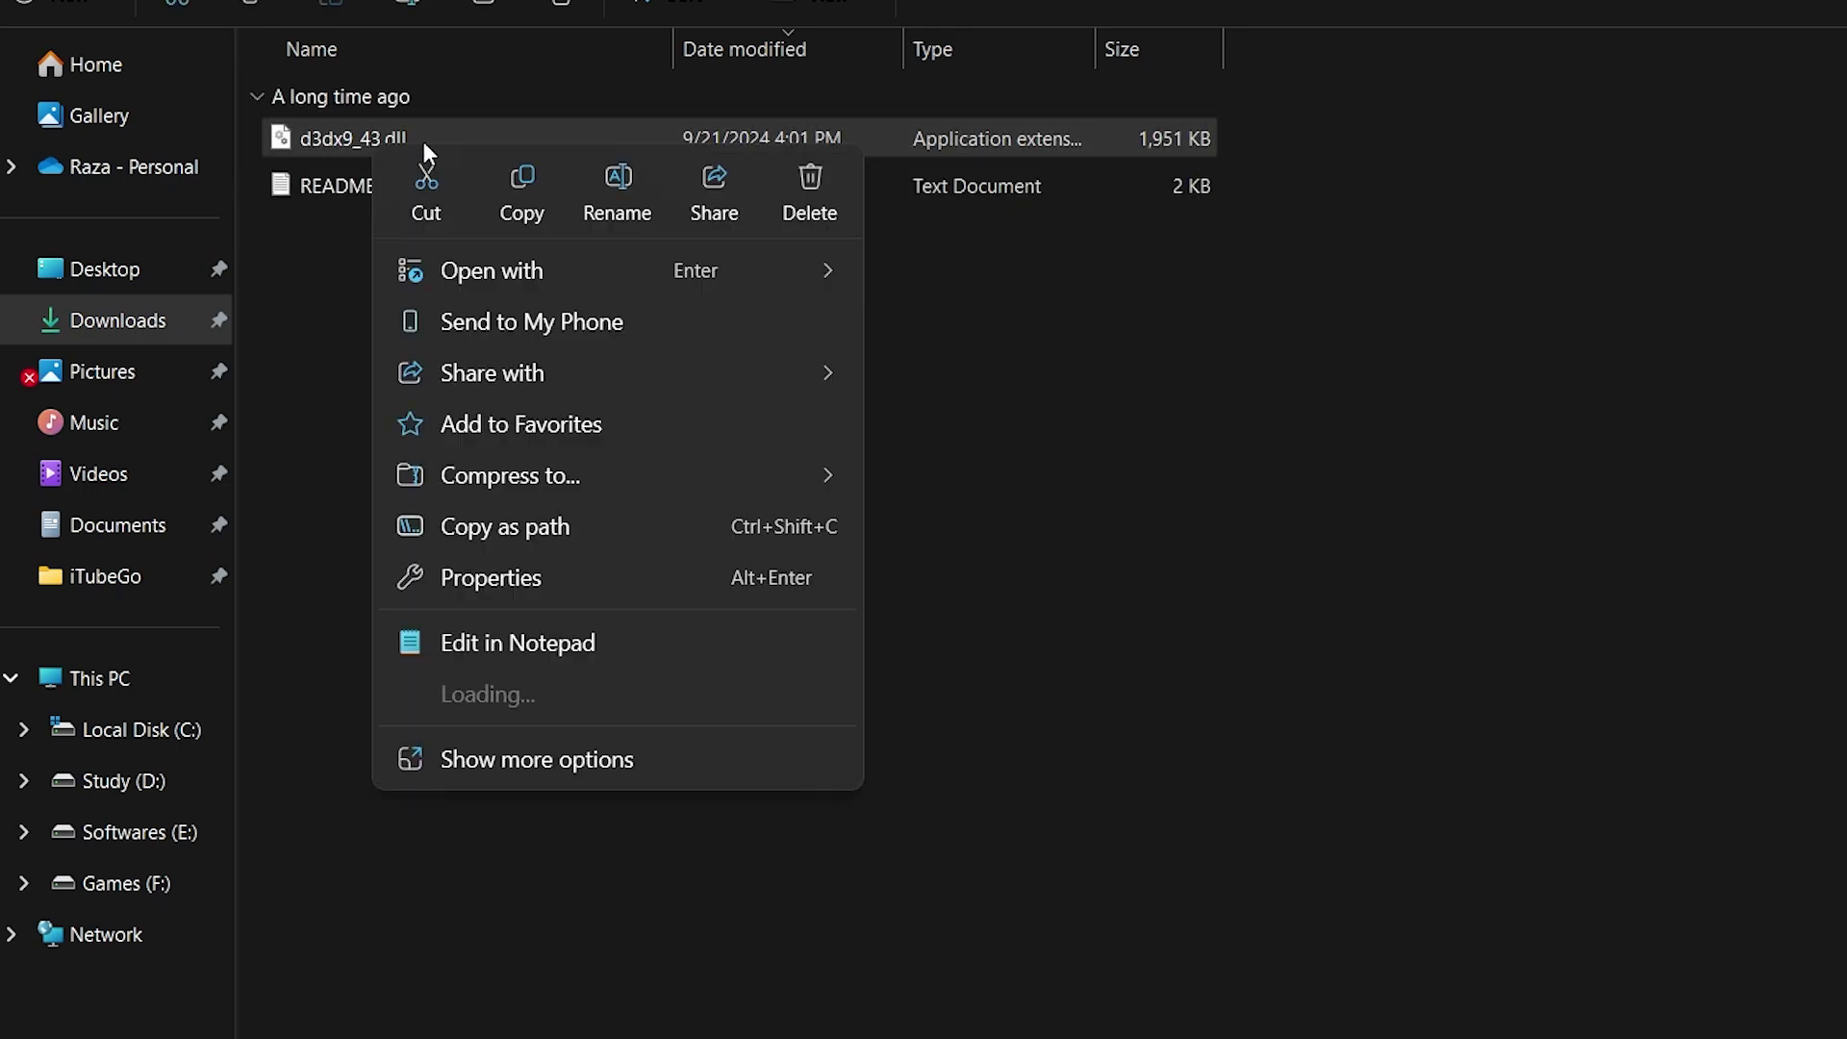
click(523, 190)
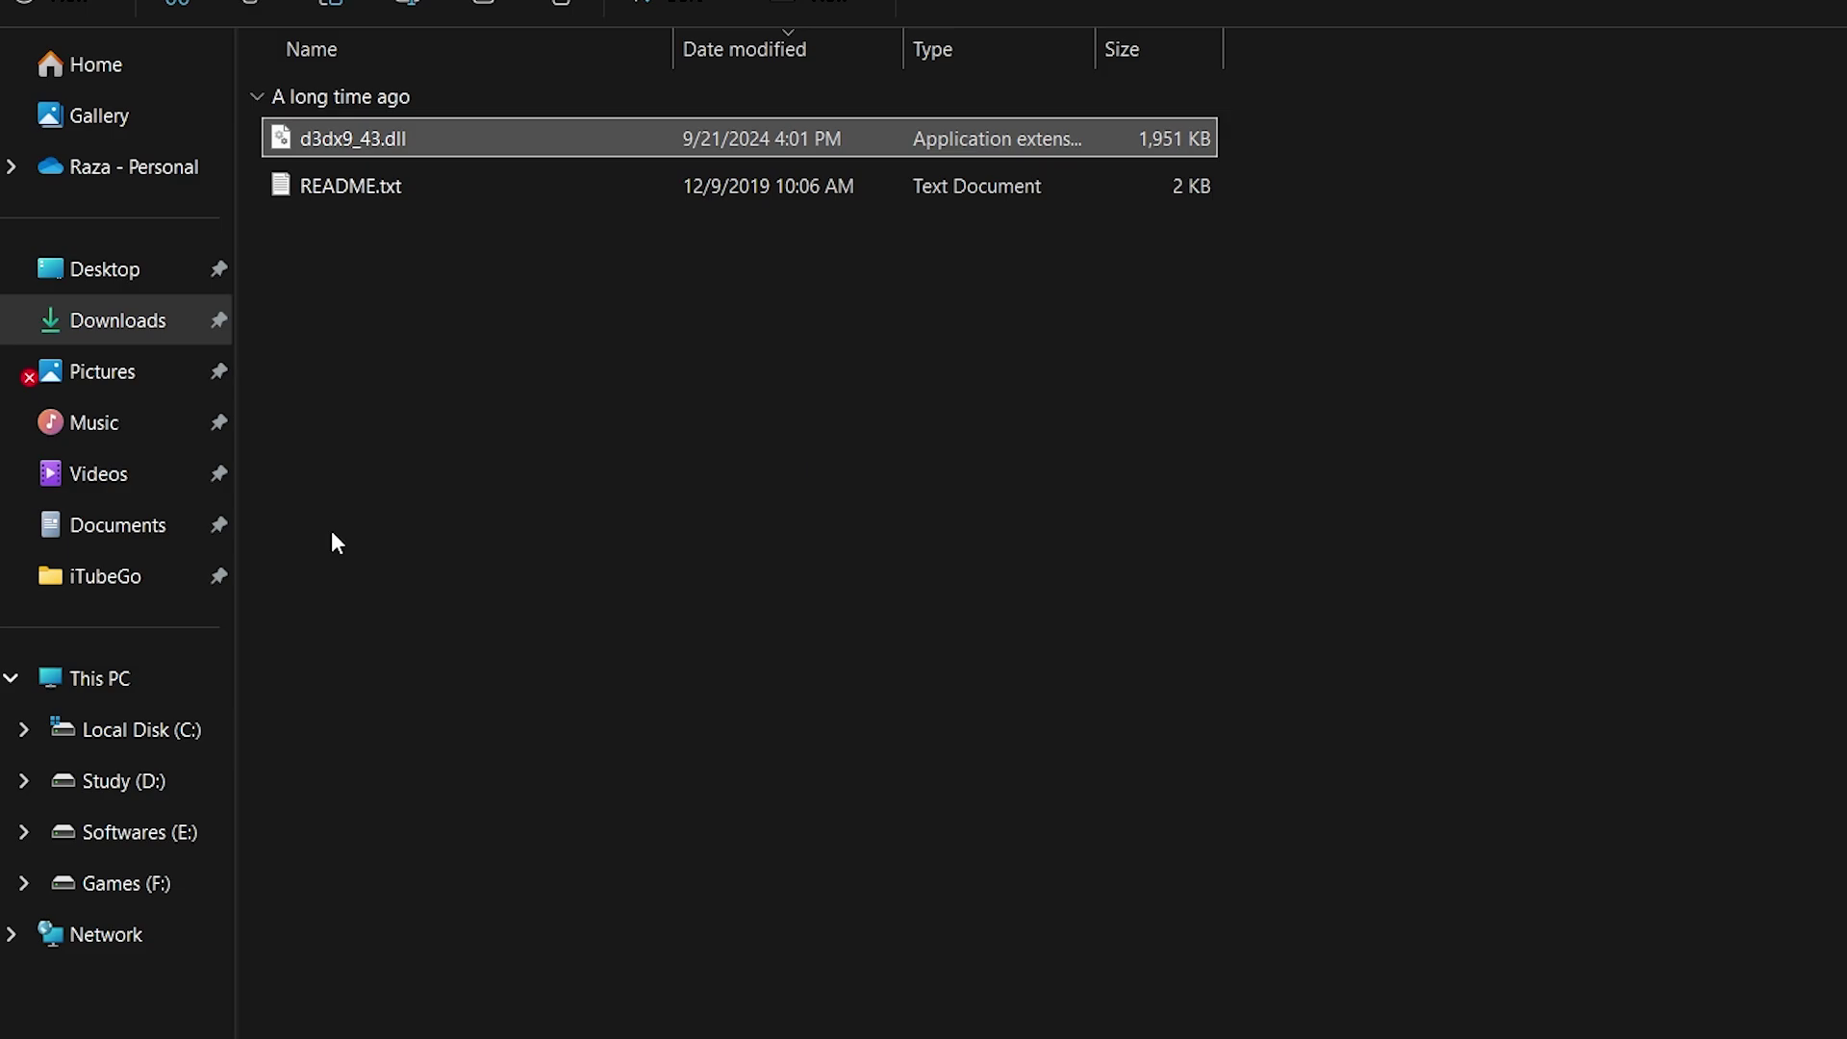
Paste d3dx9_43.dll into C:\Windows\System32, replacing the existing file.
click(171, 741)
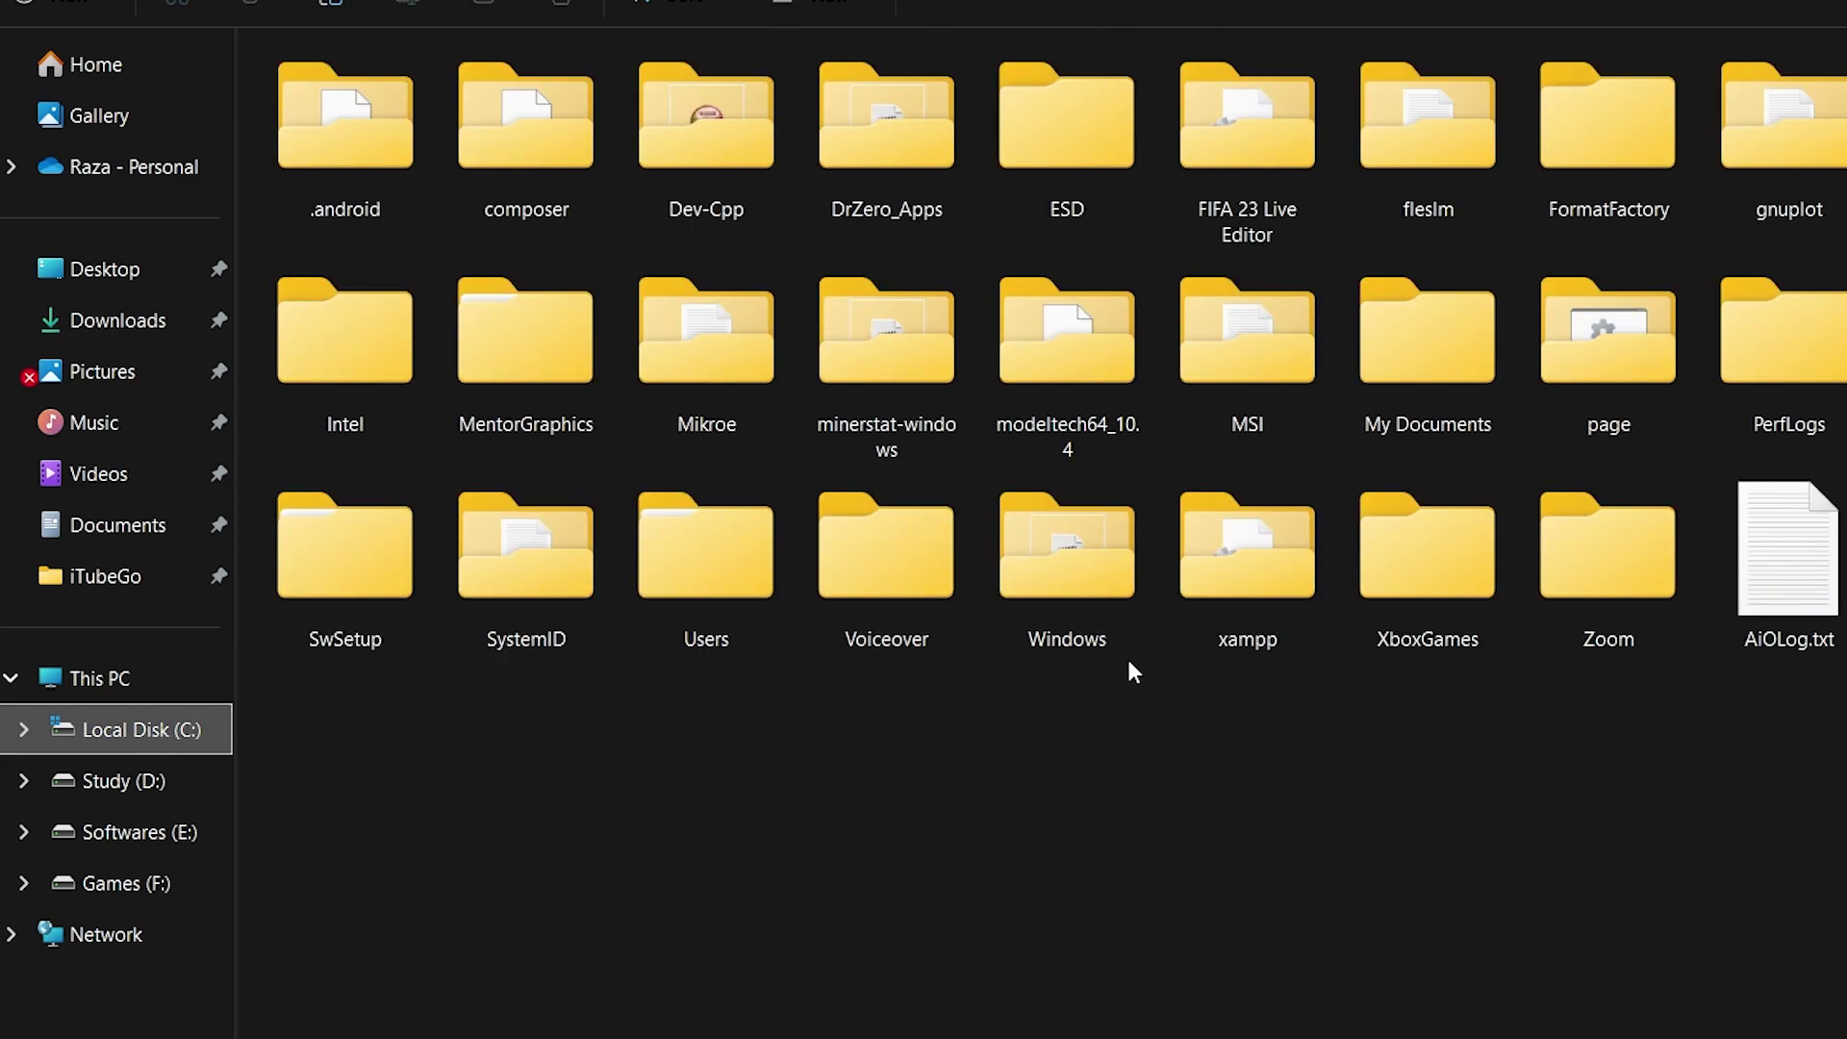
double_click(1092, 586)
scroll(965, 568, down, 10)
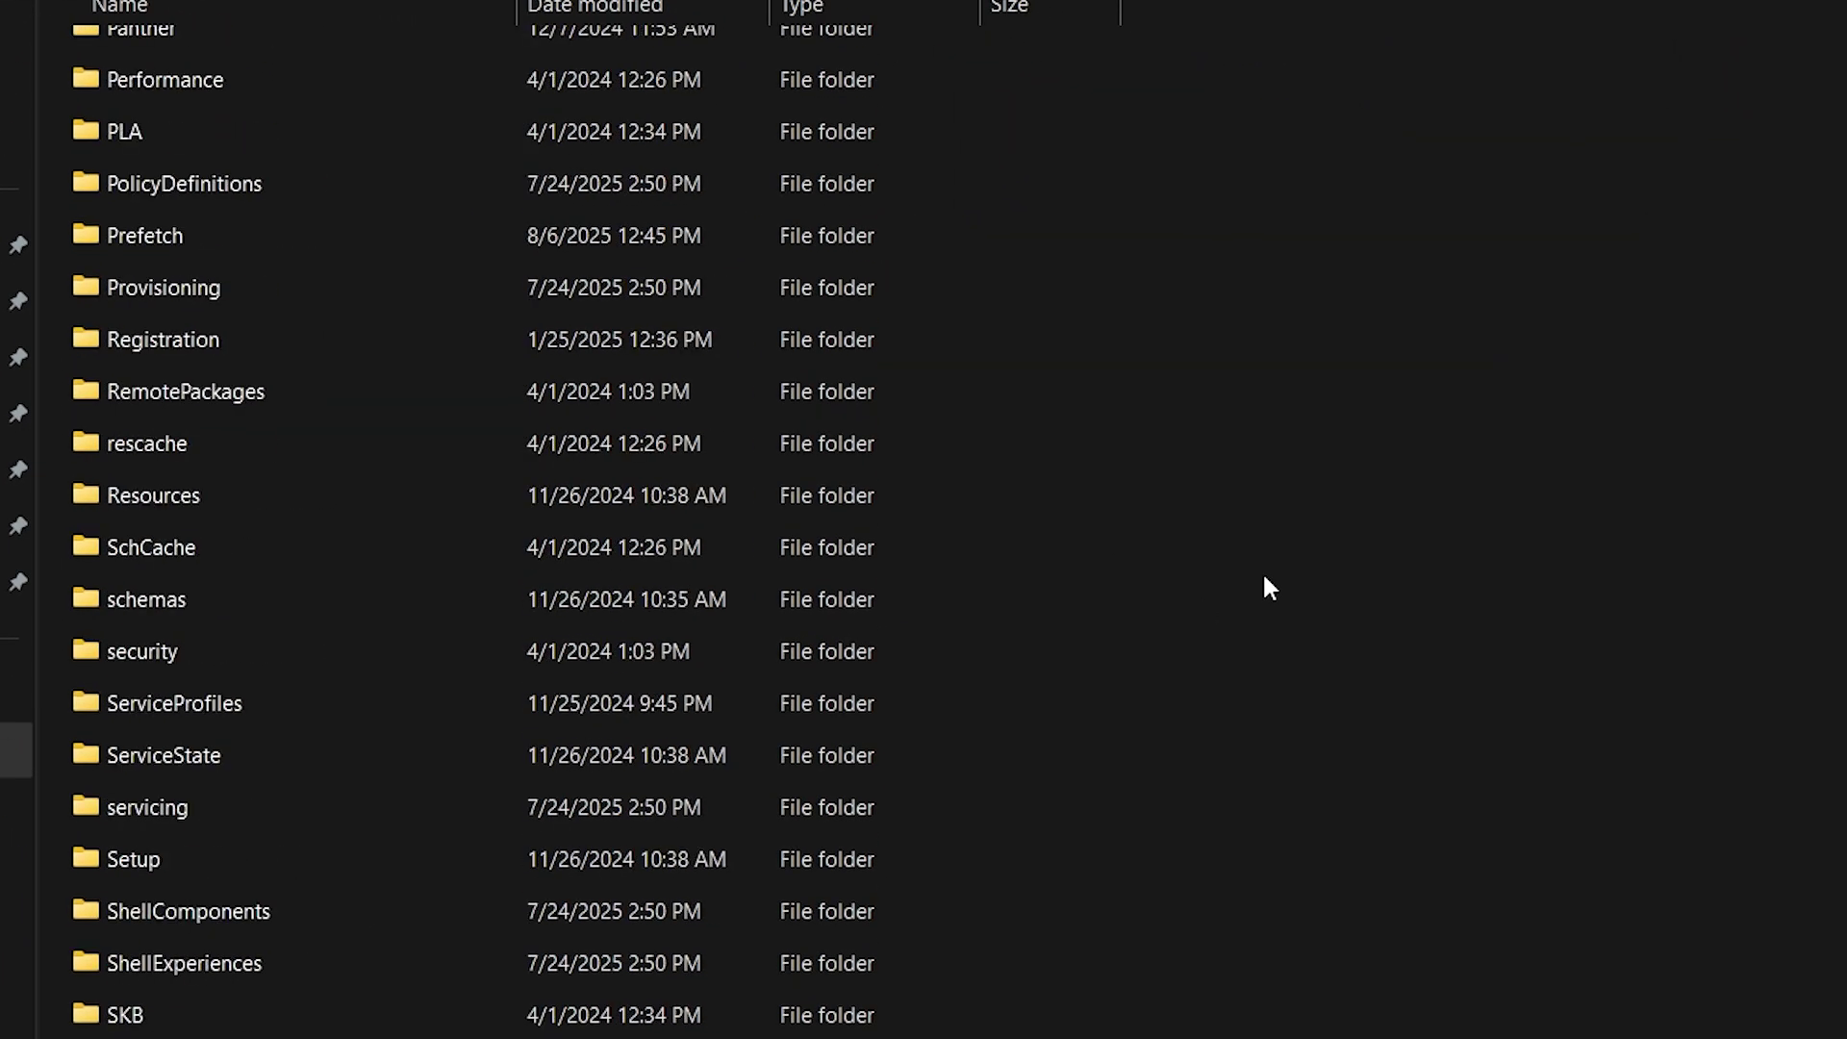
scroll(1264, 579, down, 5)
double_click(359, 650)
right_click(1418, 276)
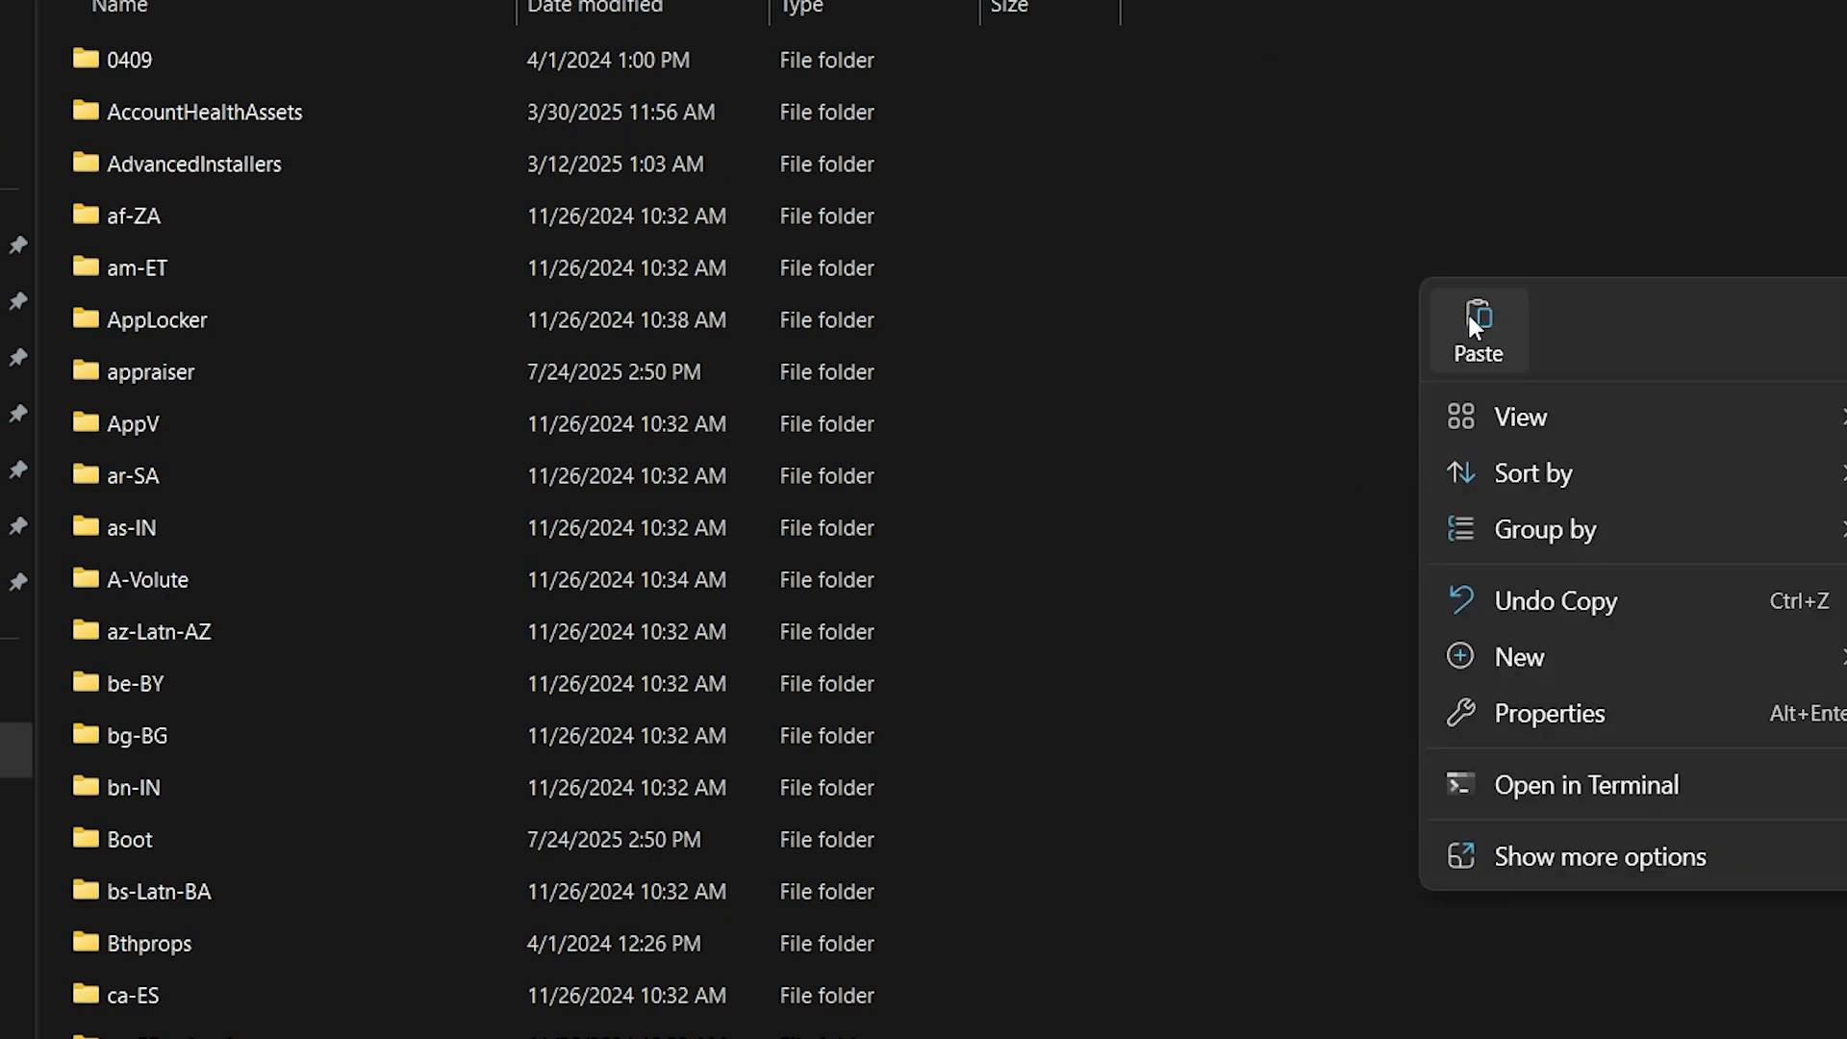
click(1470, 319)
click(1229, 317)
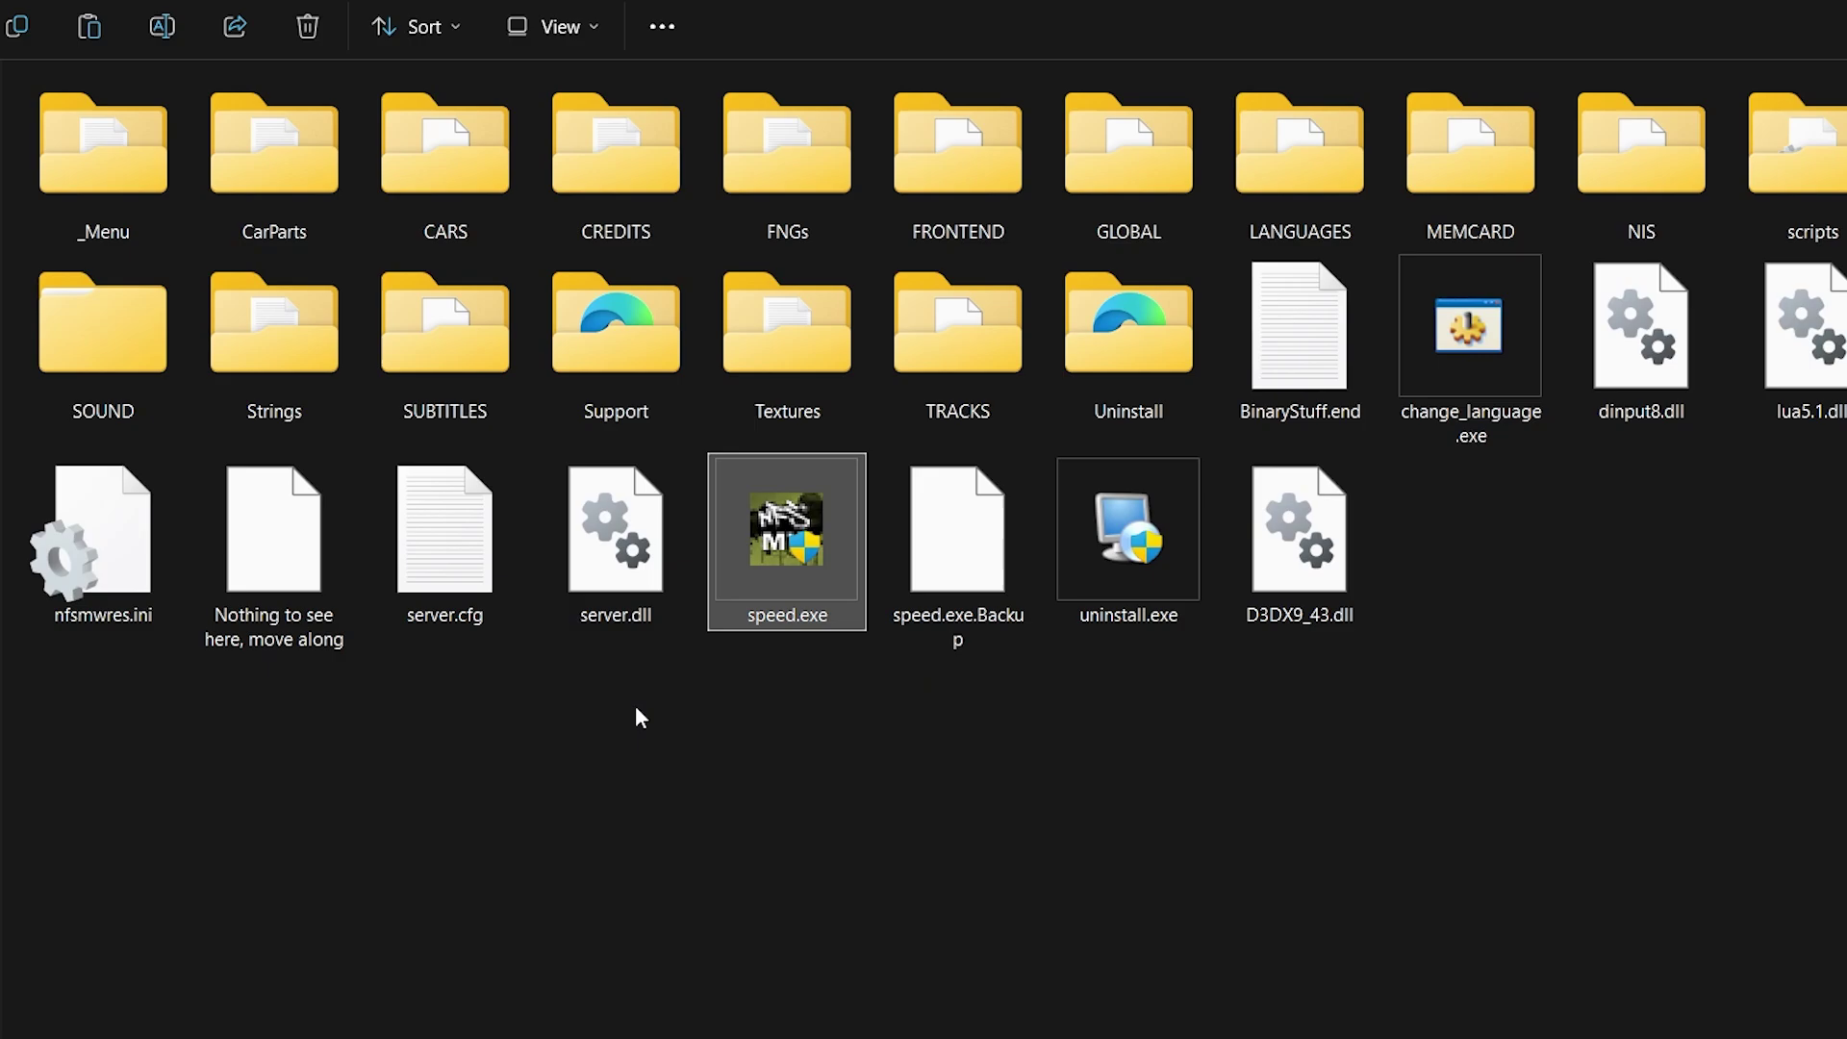
Paste the 32-bit d3dx9_43.dll into the NFS Most Wanted folder, replacing the old copy, and launch speed.exe.
right_click(606, 757)
click(654, 796)
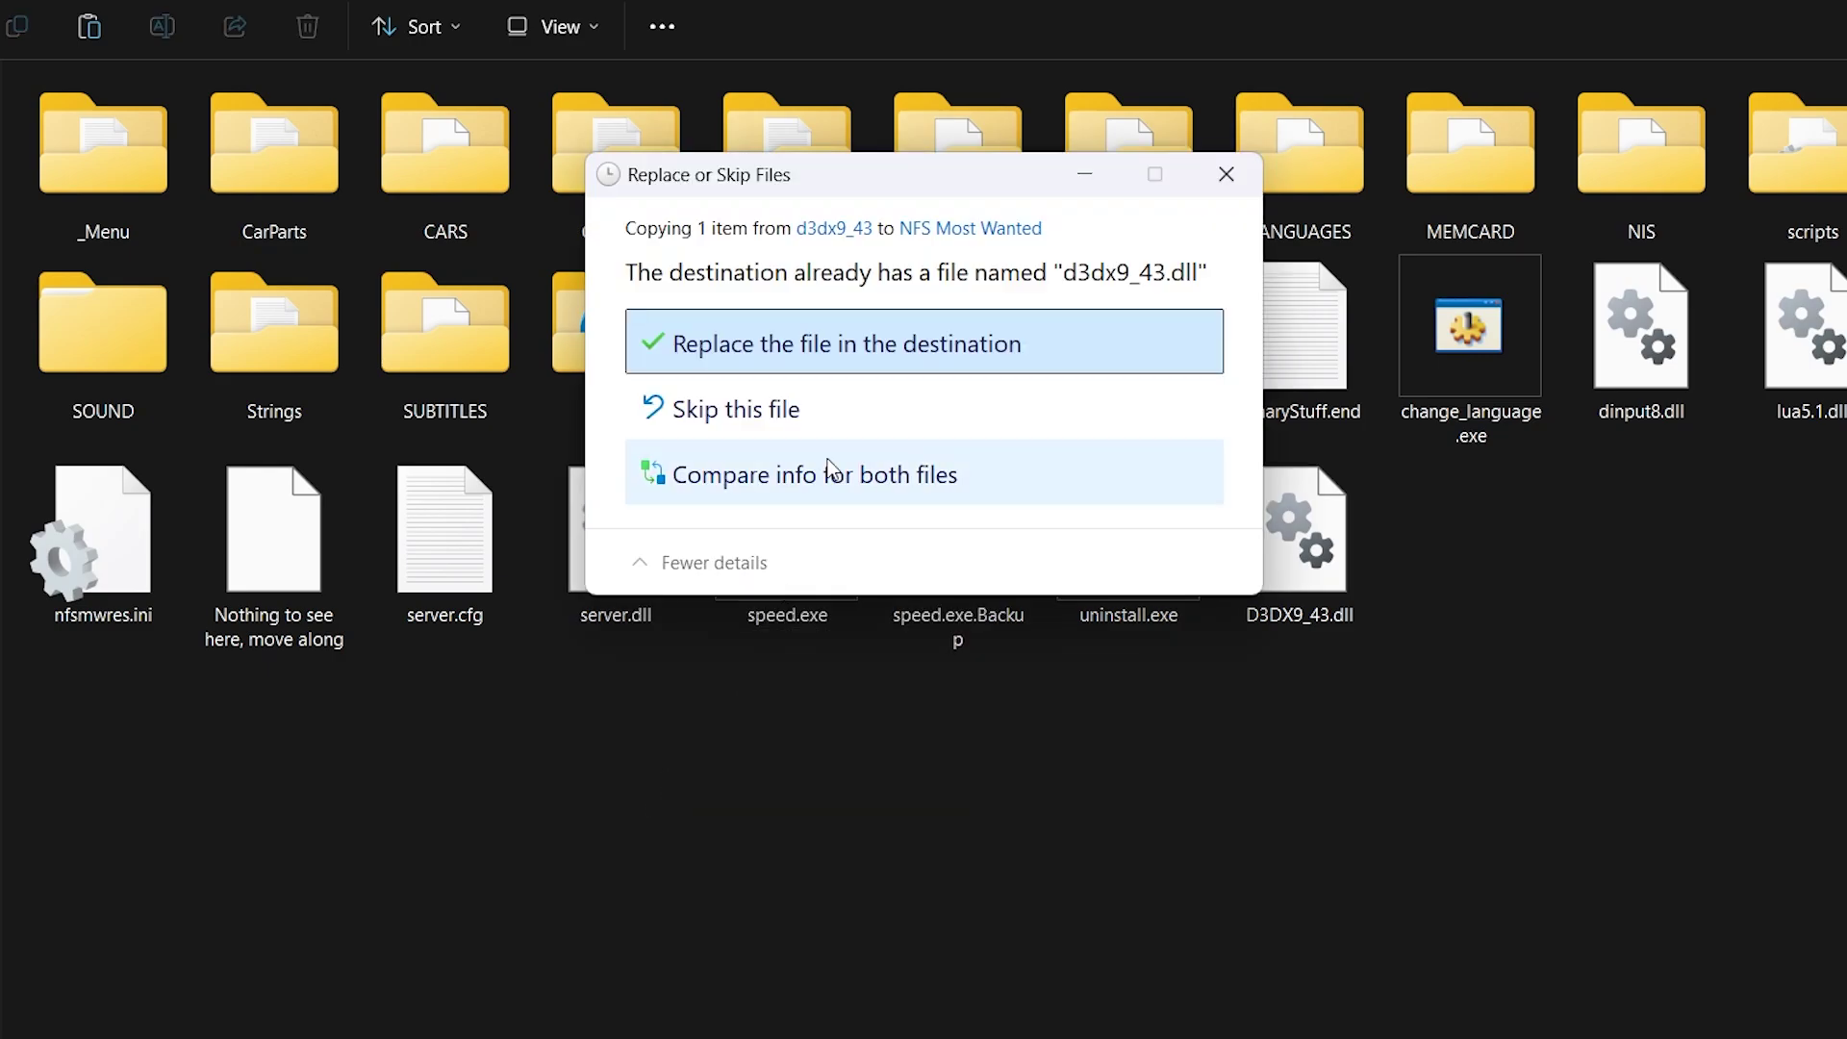
click(878, 358)
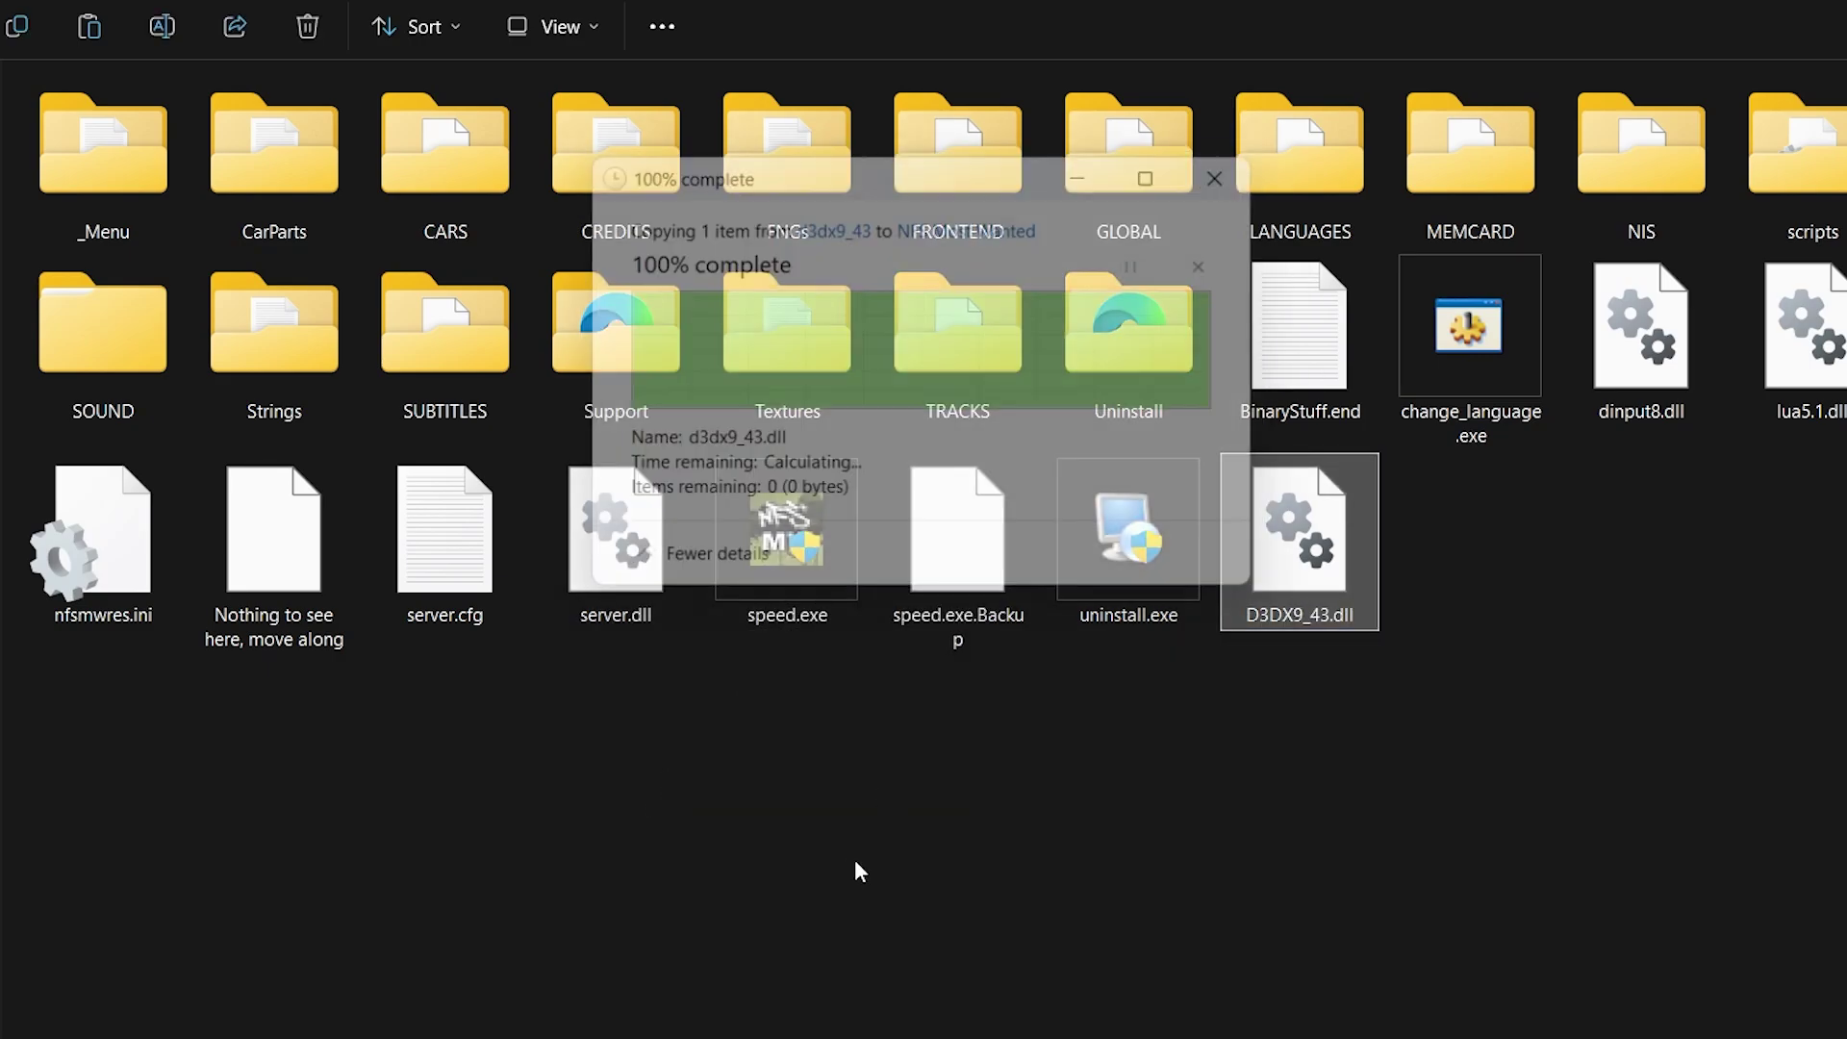
double_click(773, 577)
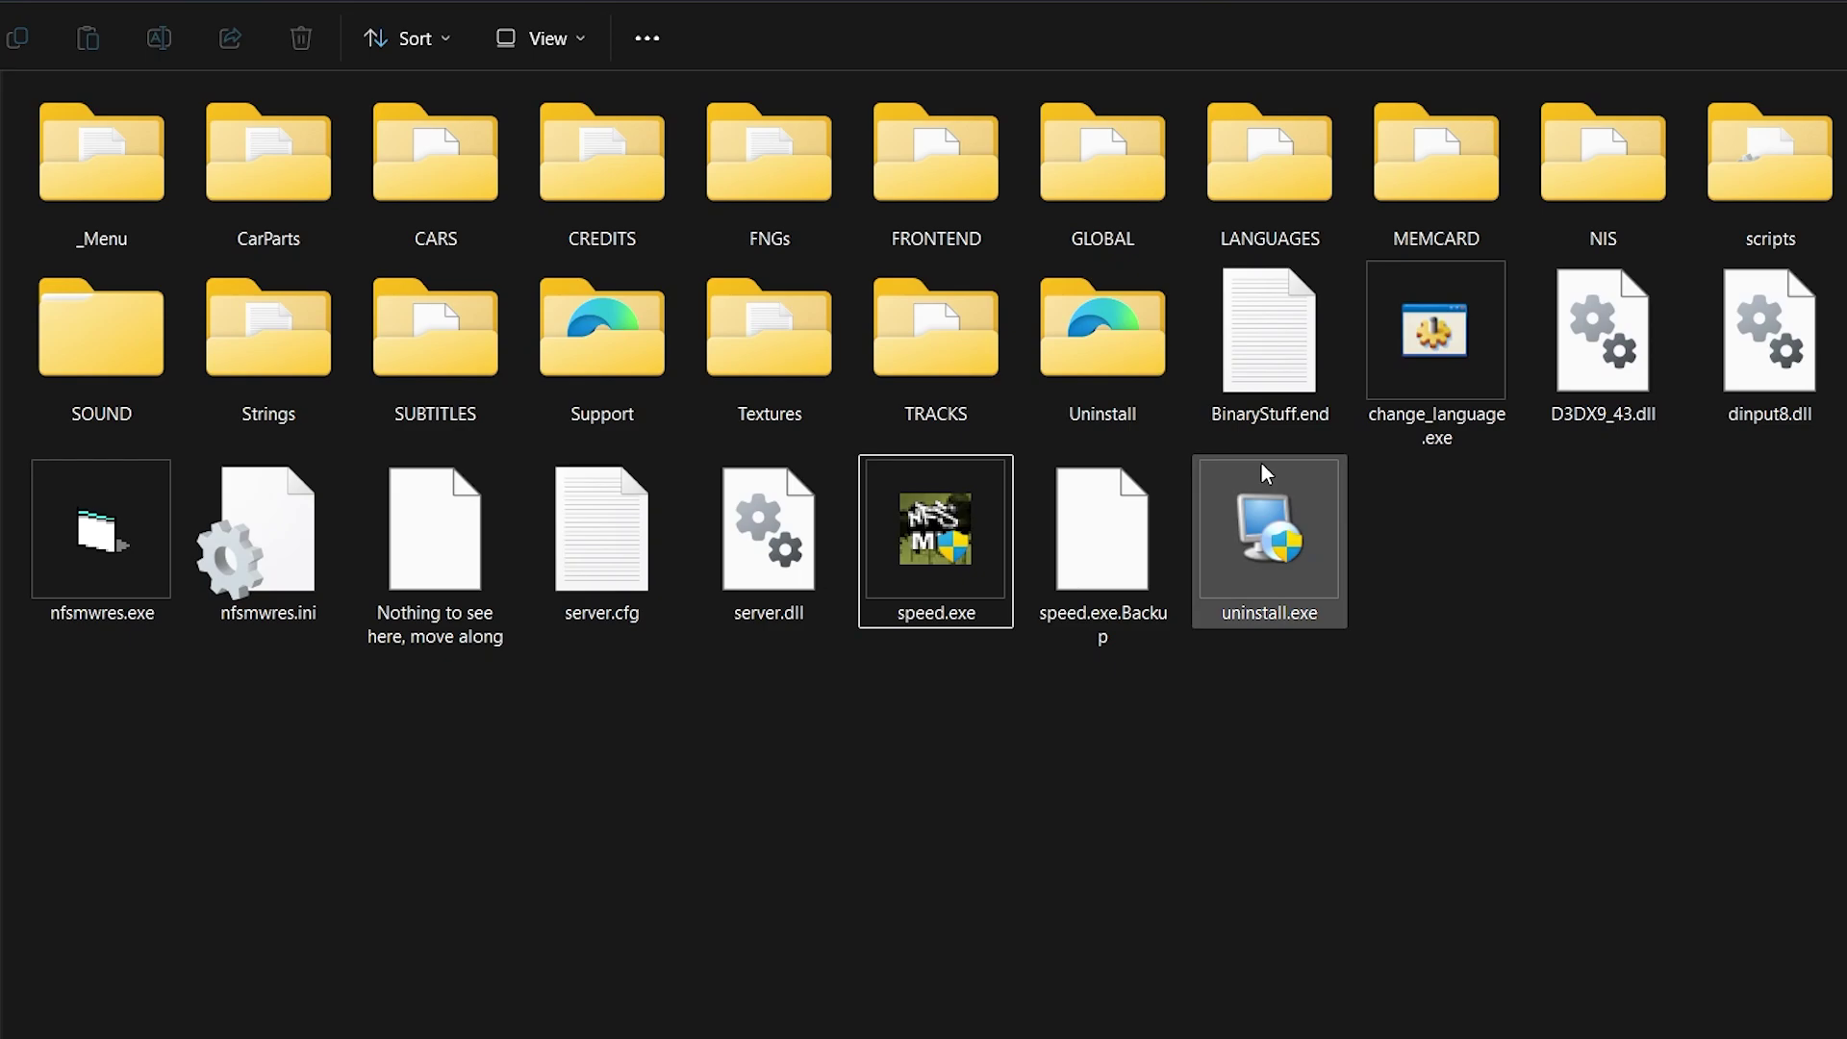
In speed.exe's Compatibility properties, choose Windows XP (Service Pack 3), tick Run as administrator, and apply.
right_click(916, 564)
click(1064, 776)
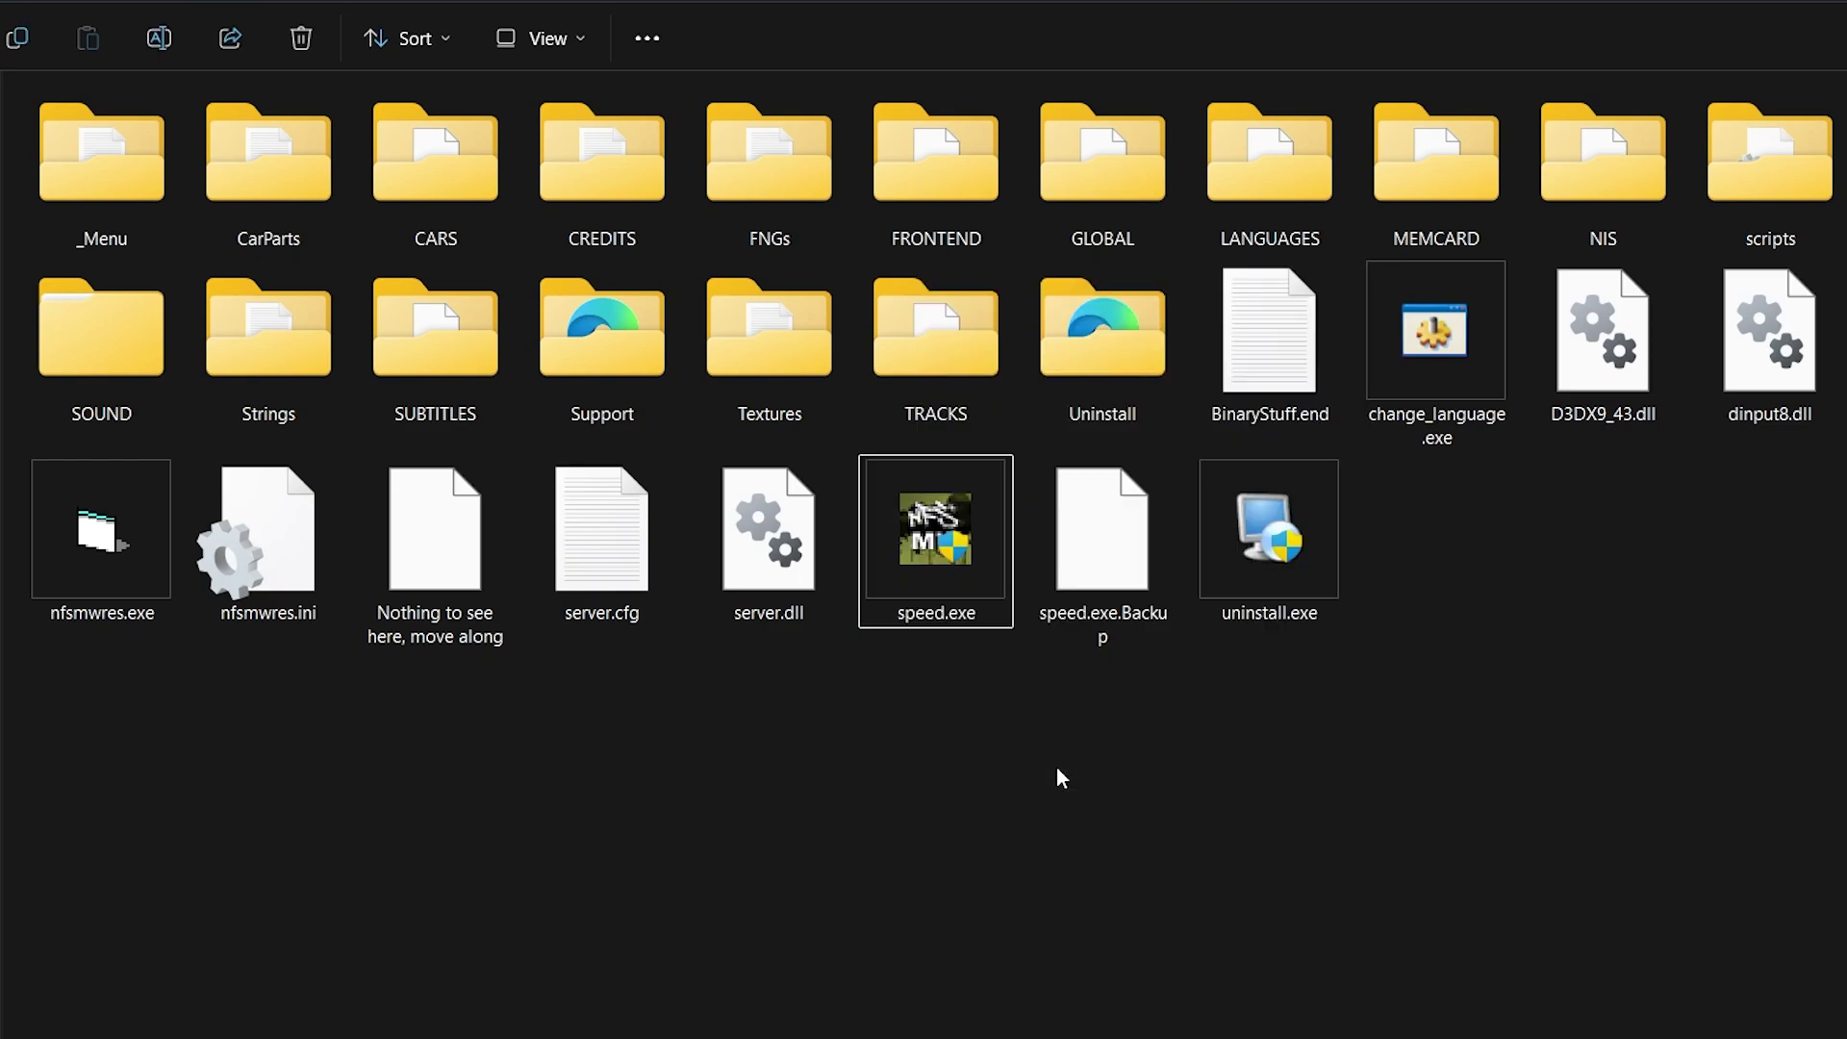
drag(1192, 268, 958, 131)
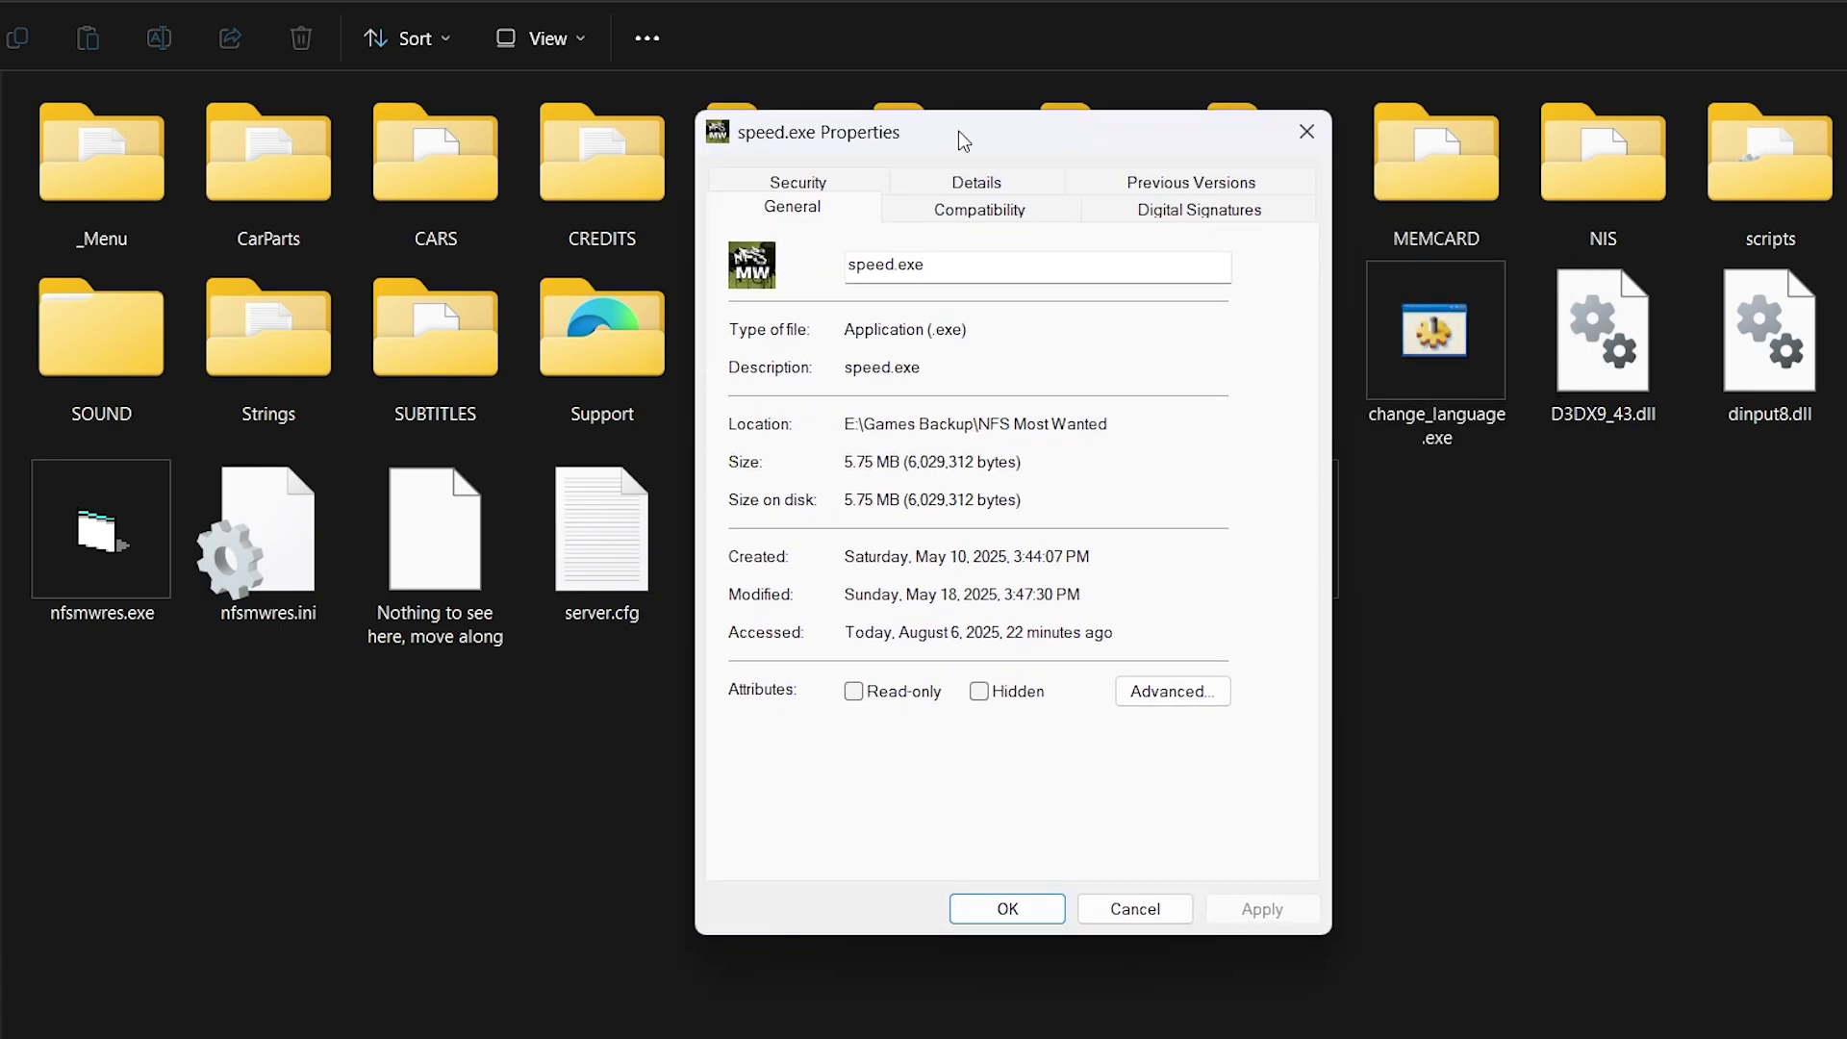
click(1001, 198)
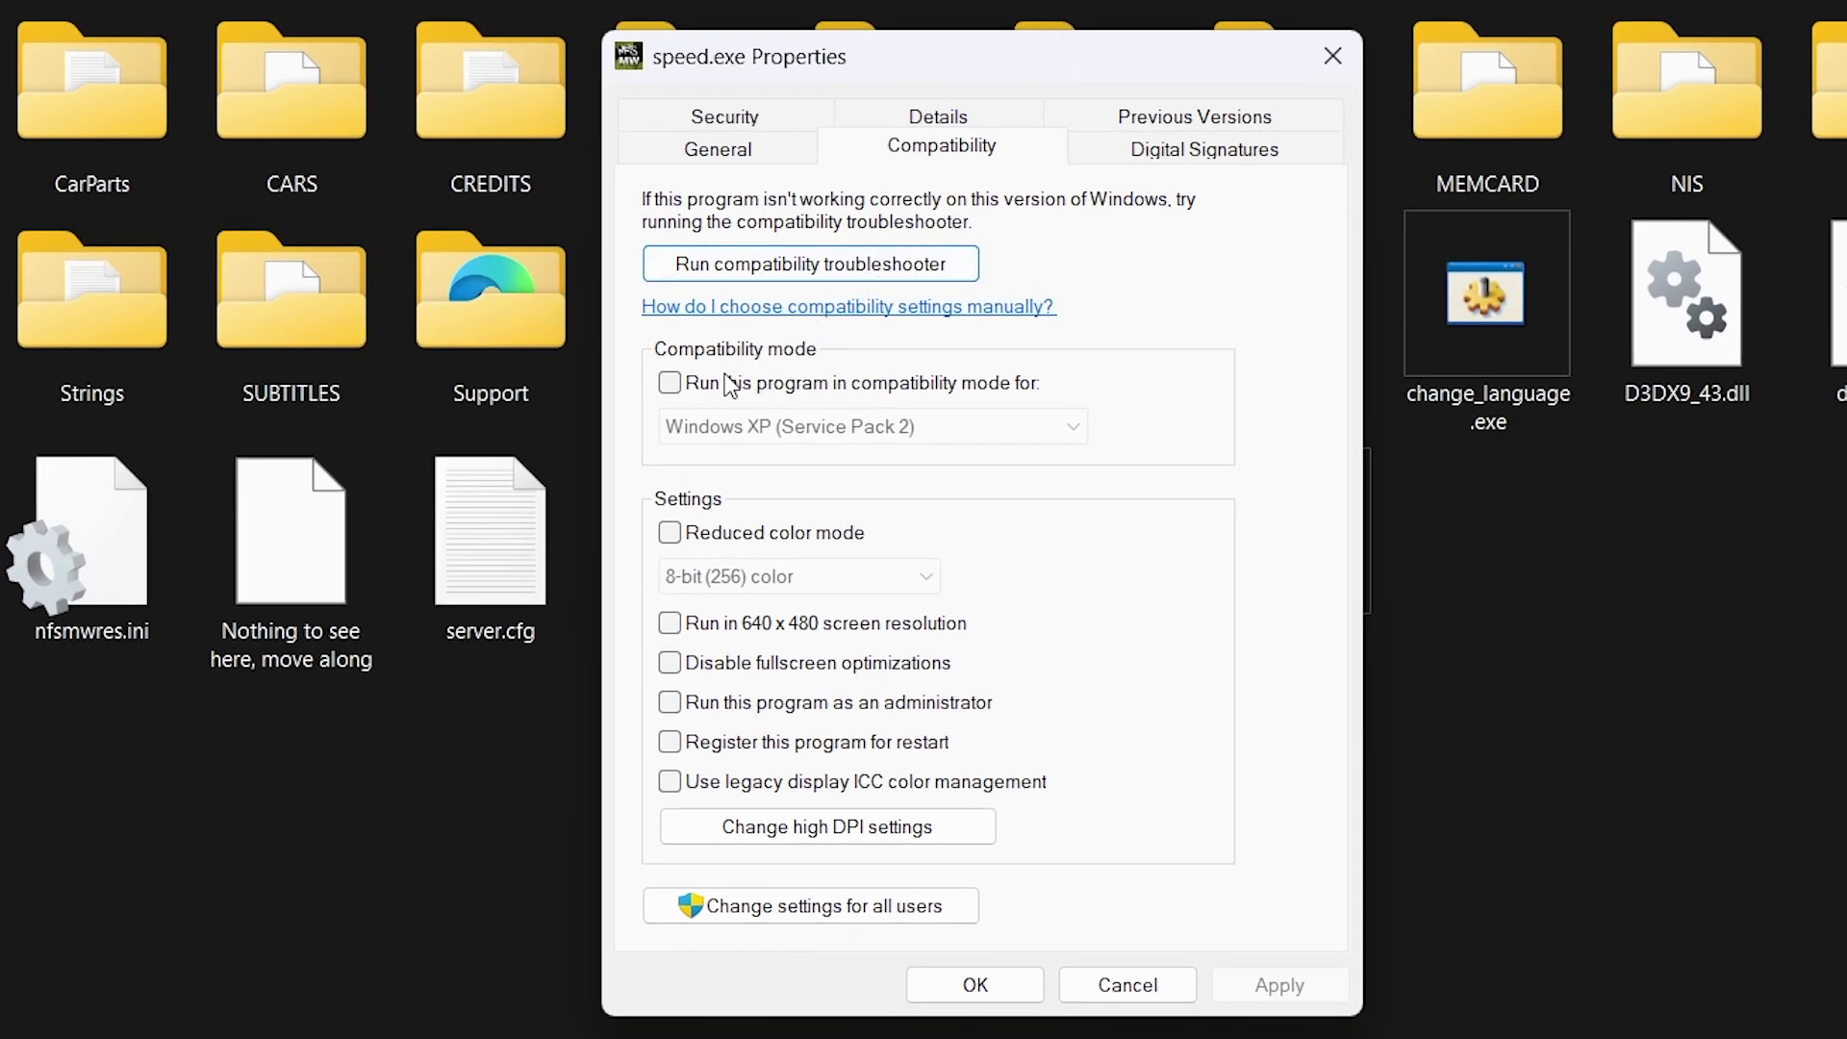
click(674, 386)
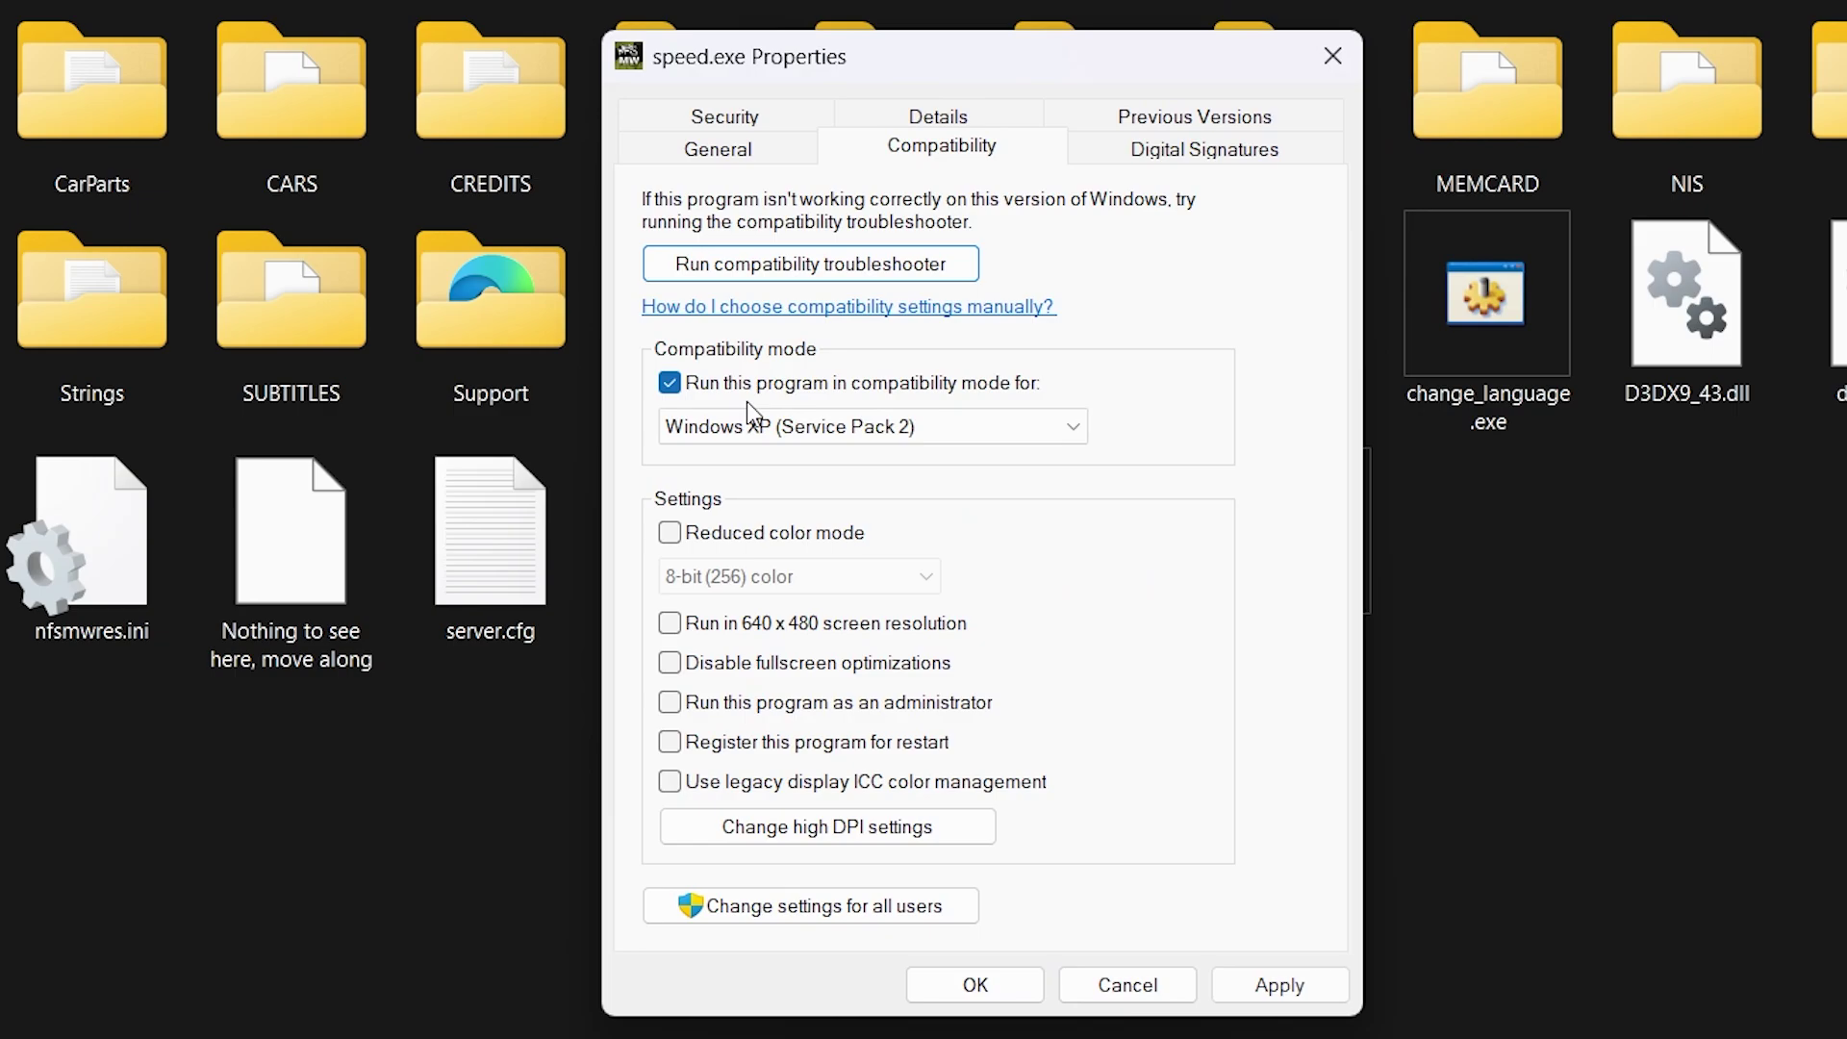
click(846, 424)
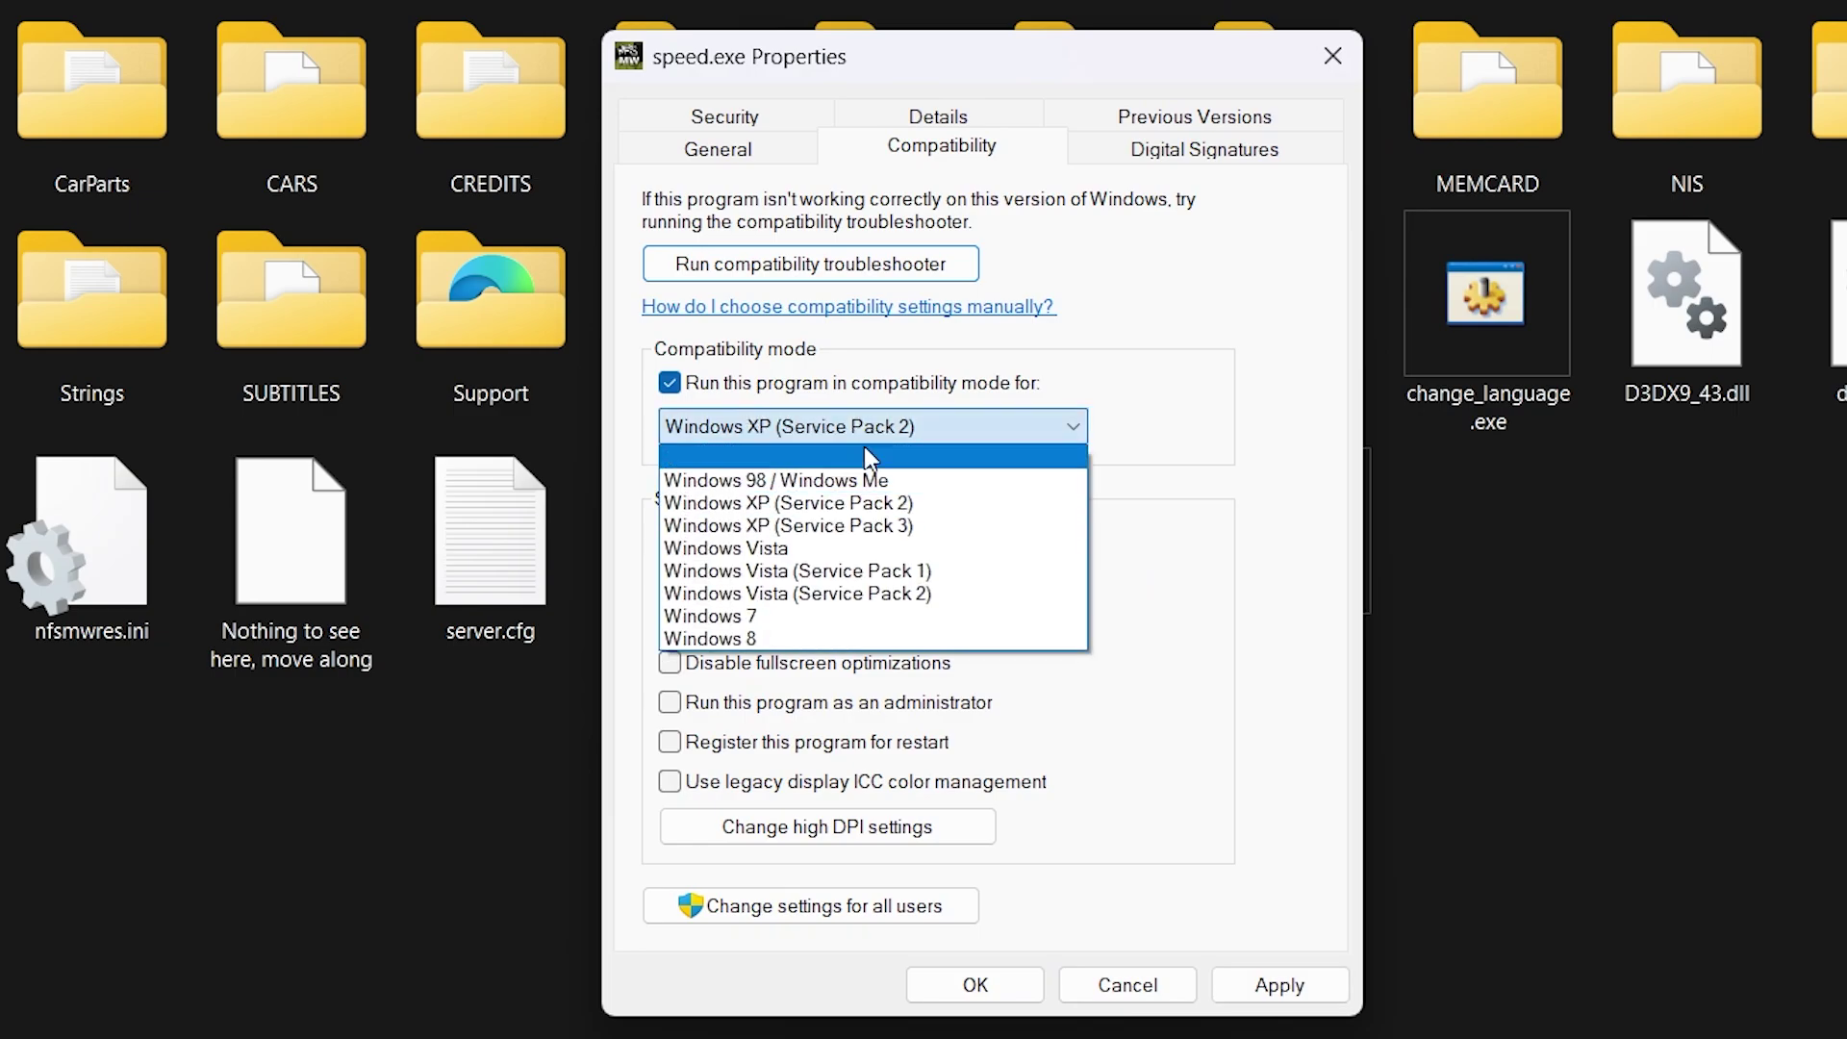
click(874, 533)
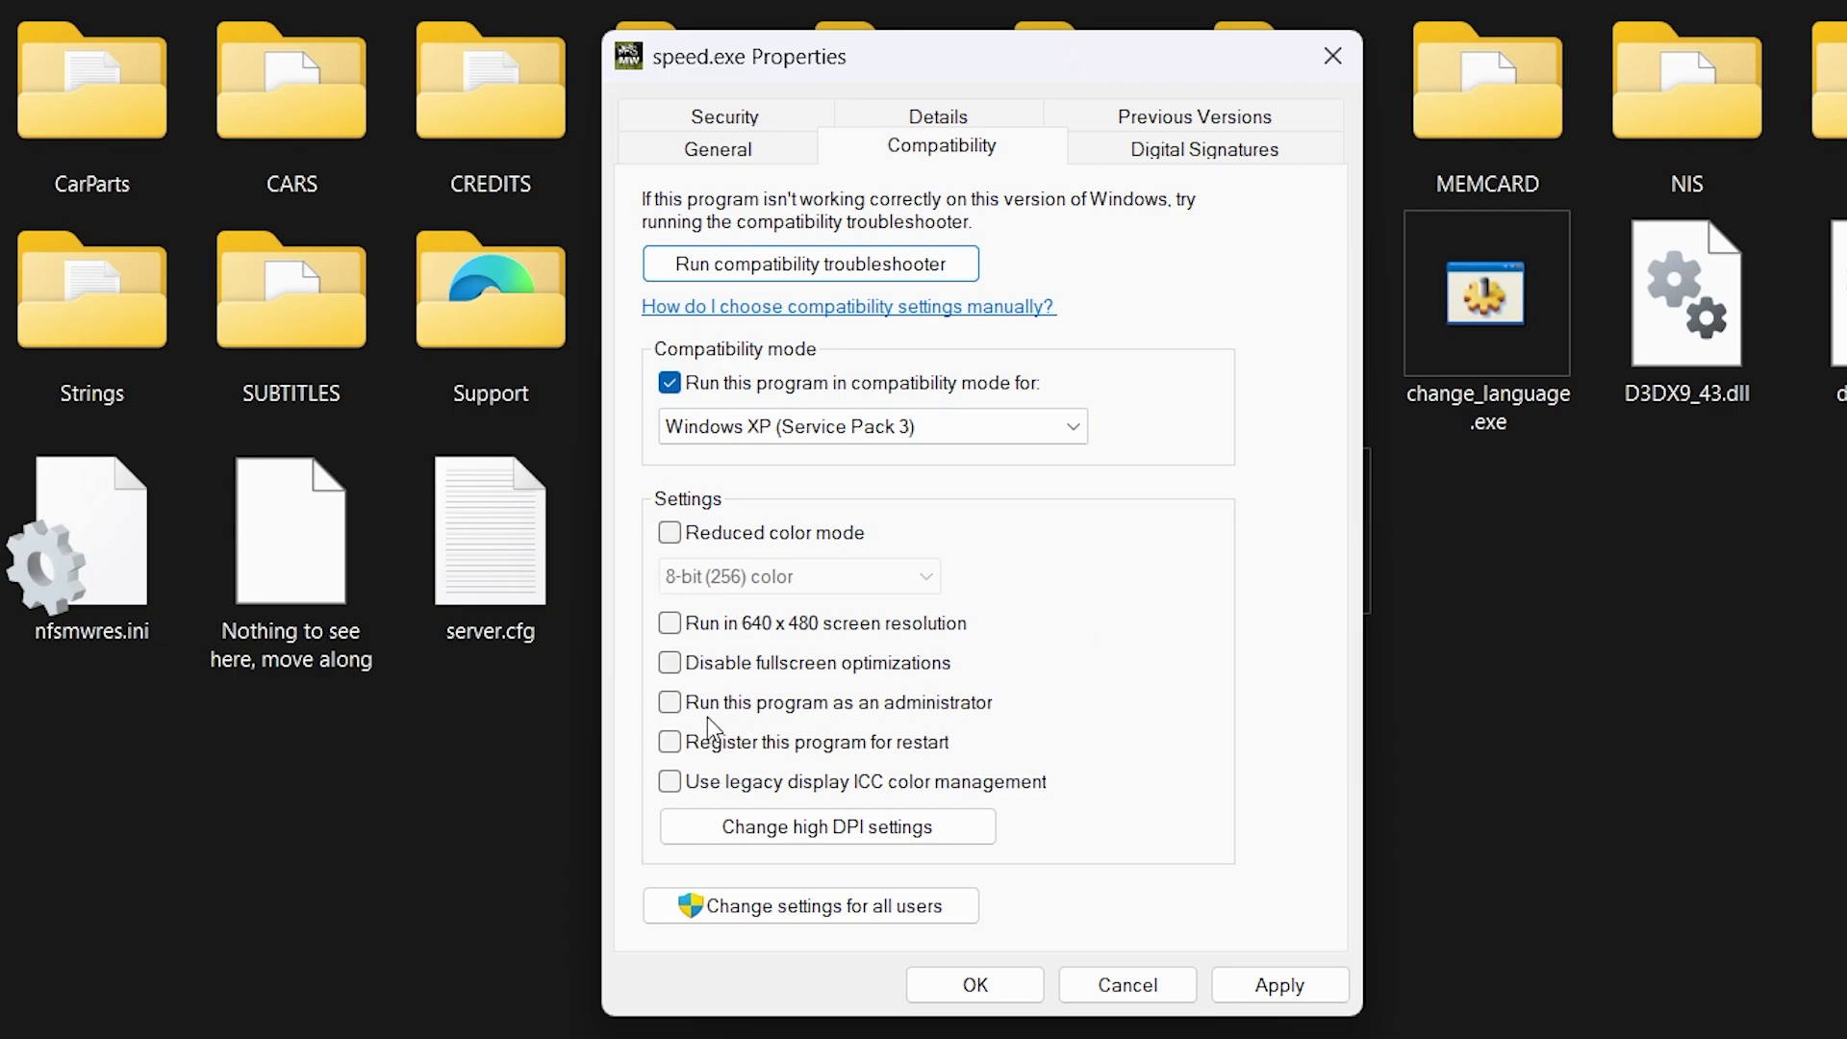
click(672, 703)
click(1260, 982)
click(972, 986)
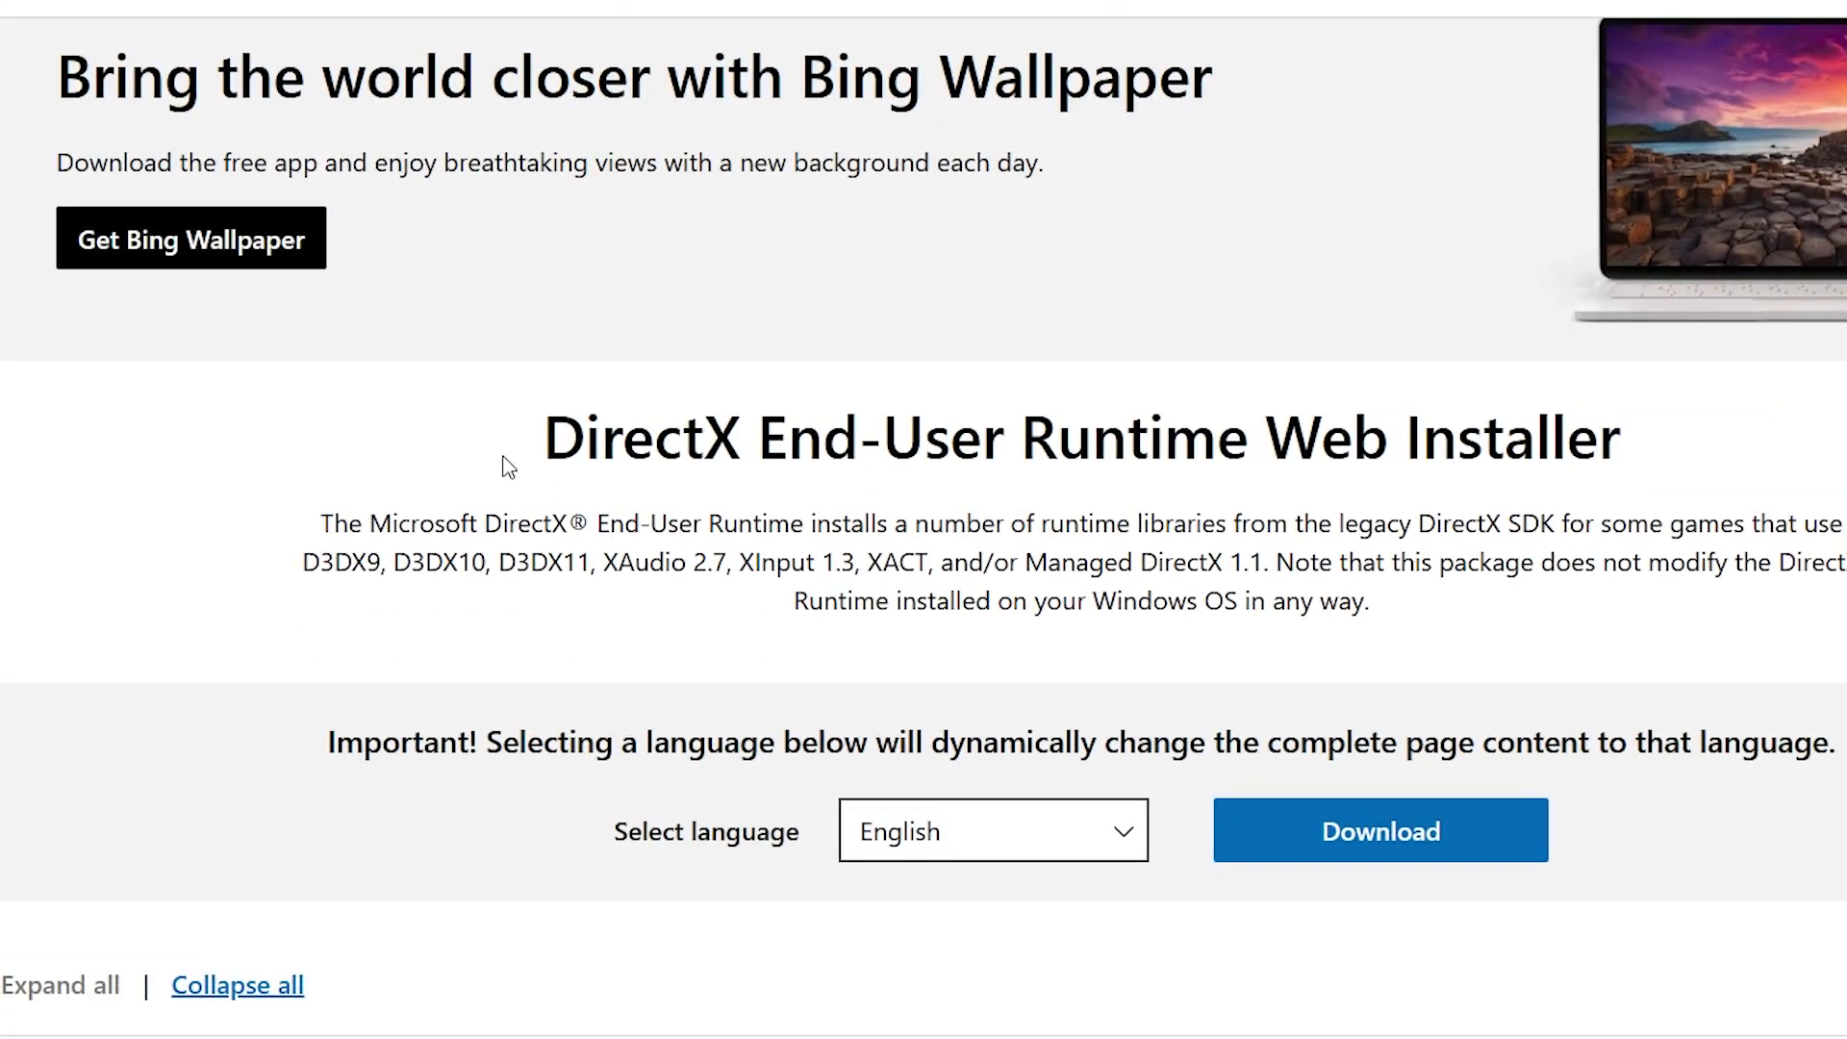
Highlight the DirectX End-User Runtime, Visual C++ Redistributable and .NET Framework page titles, then launch speed.exe.
drag(499, 462, 1674, 441)
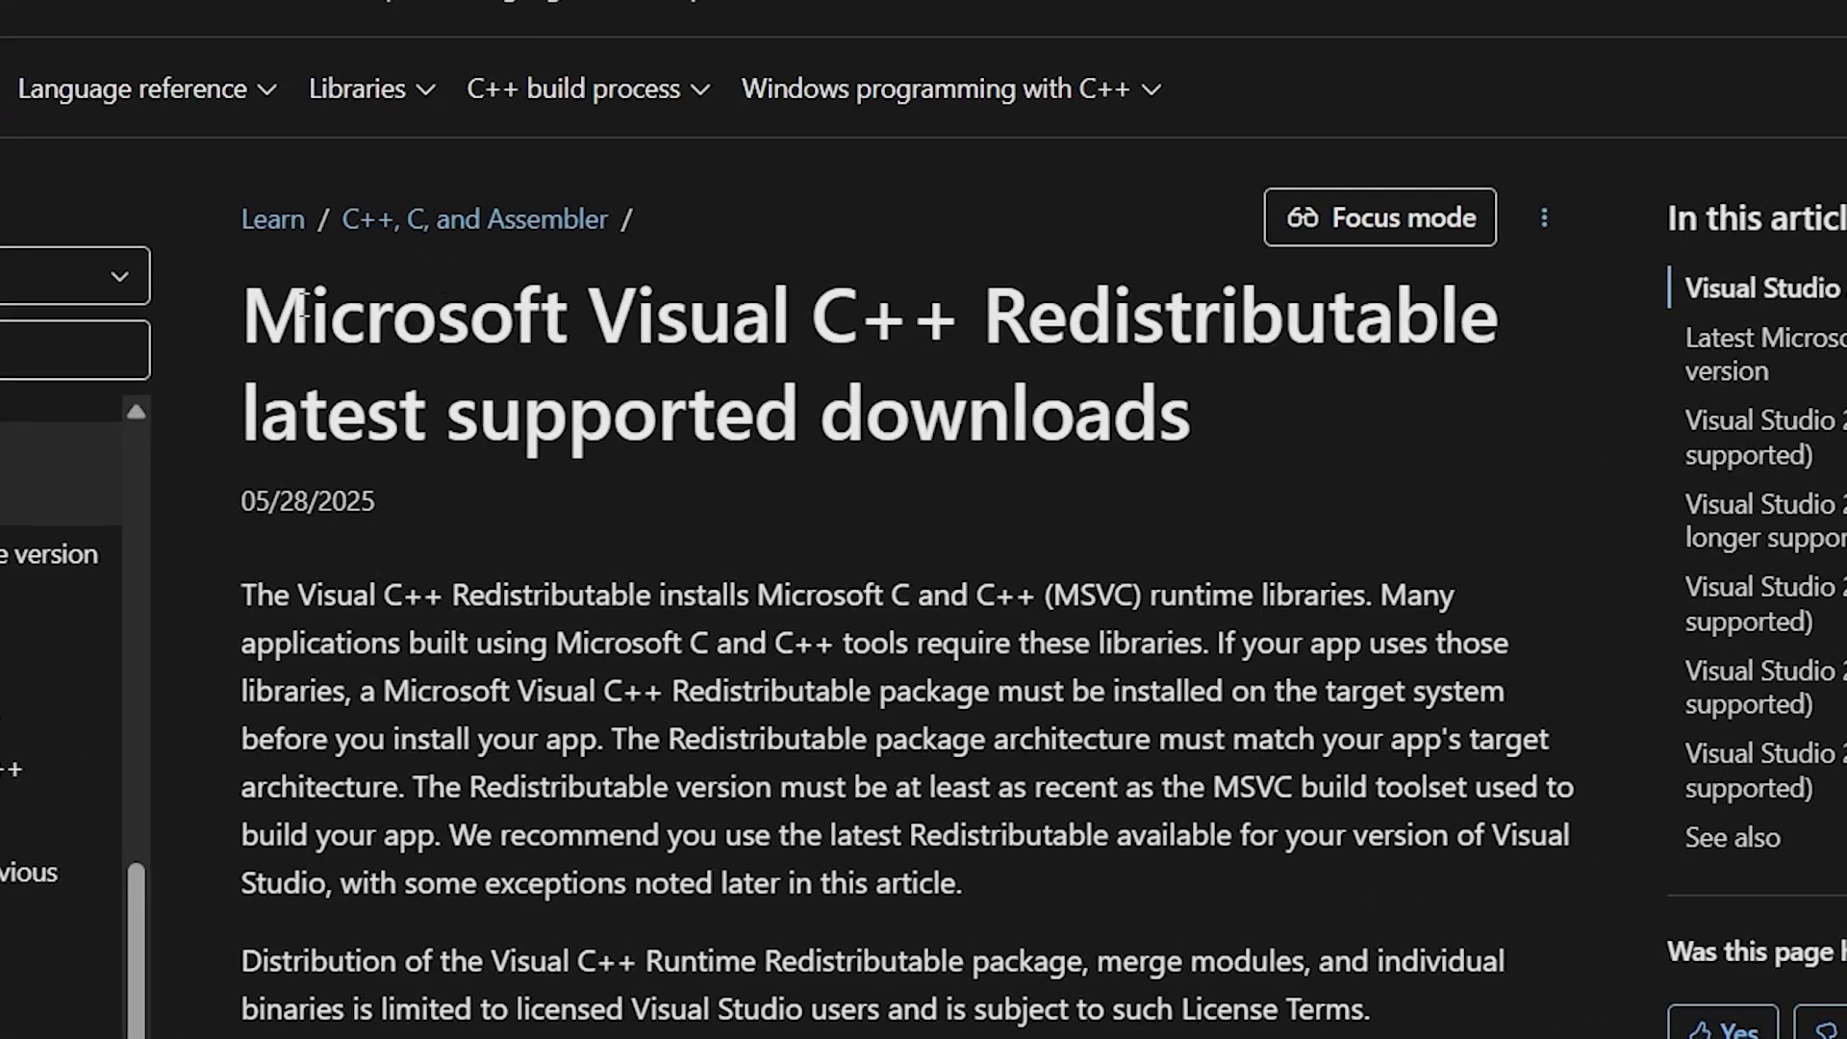
drag(243, 318, 1347, 423)
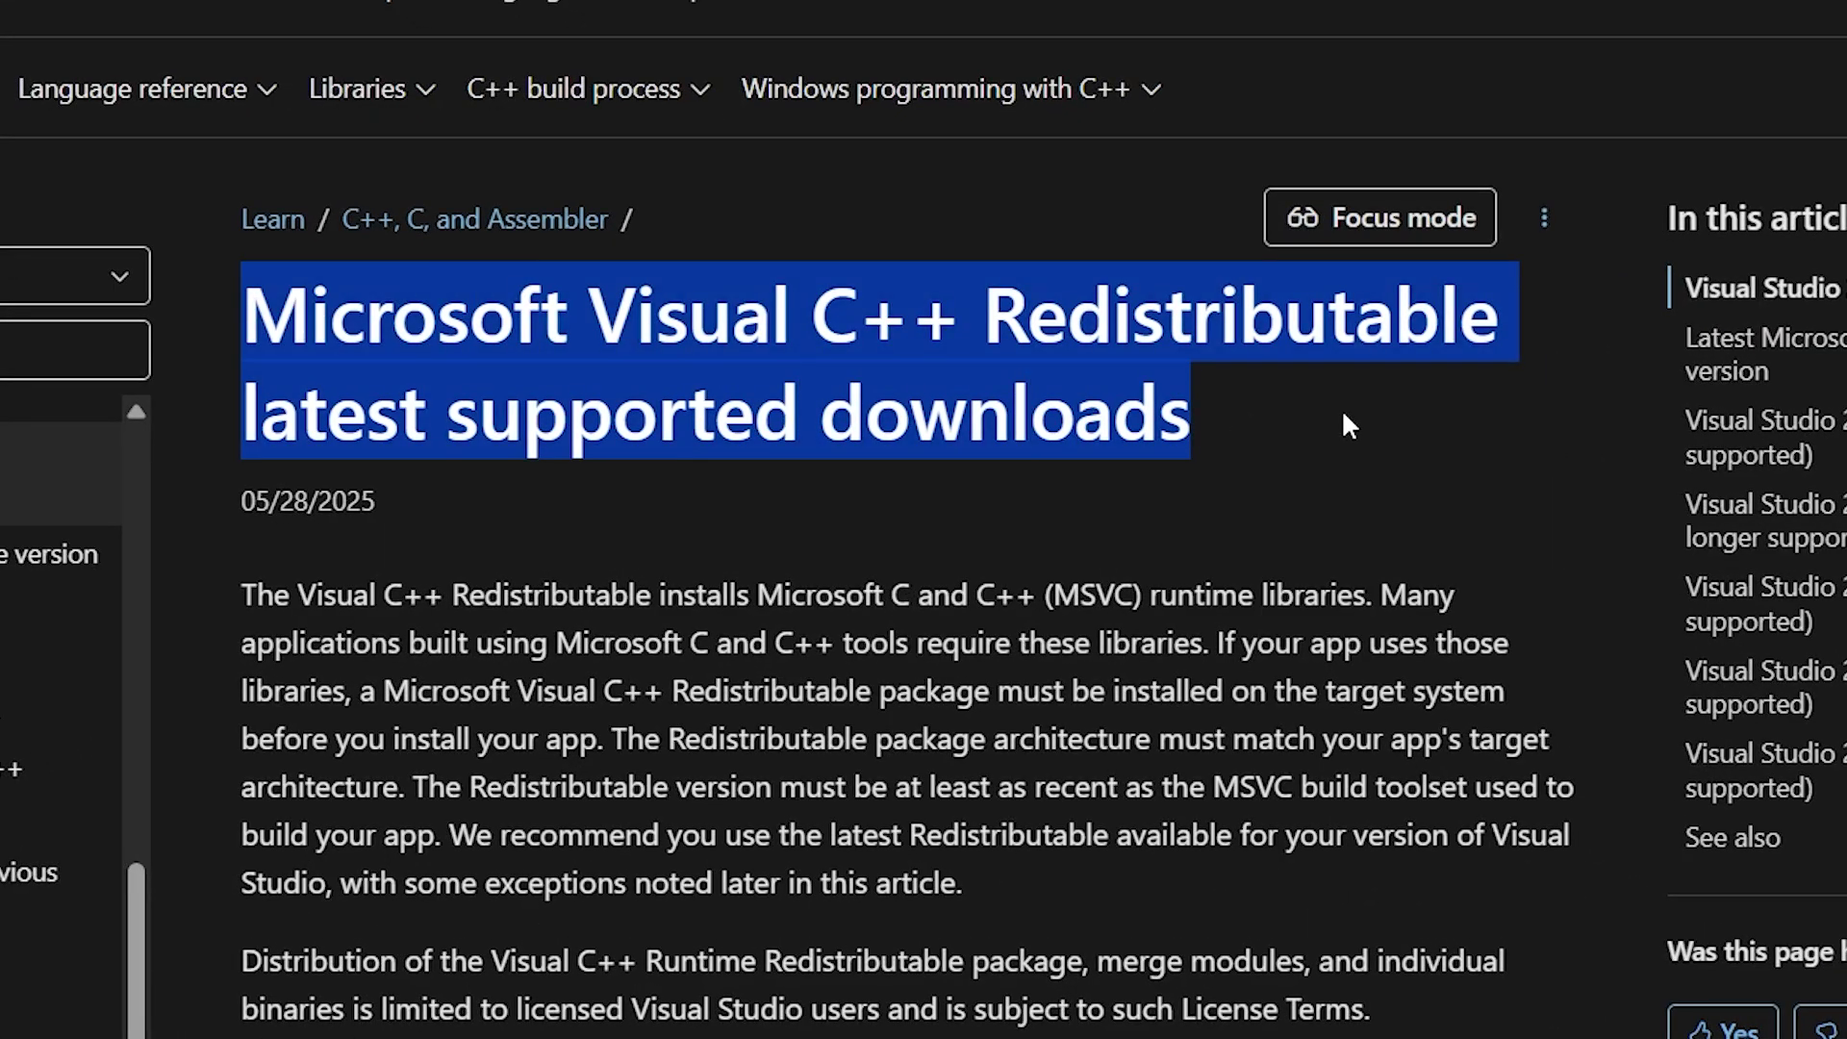
click(1340, 408)
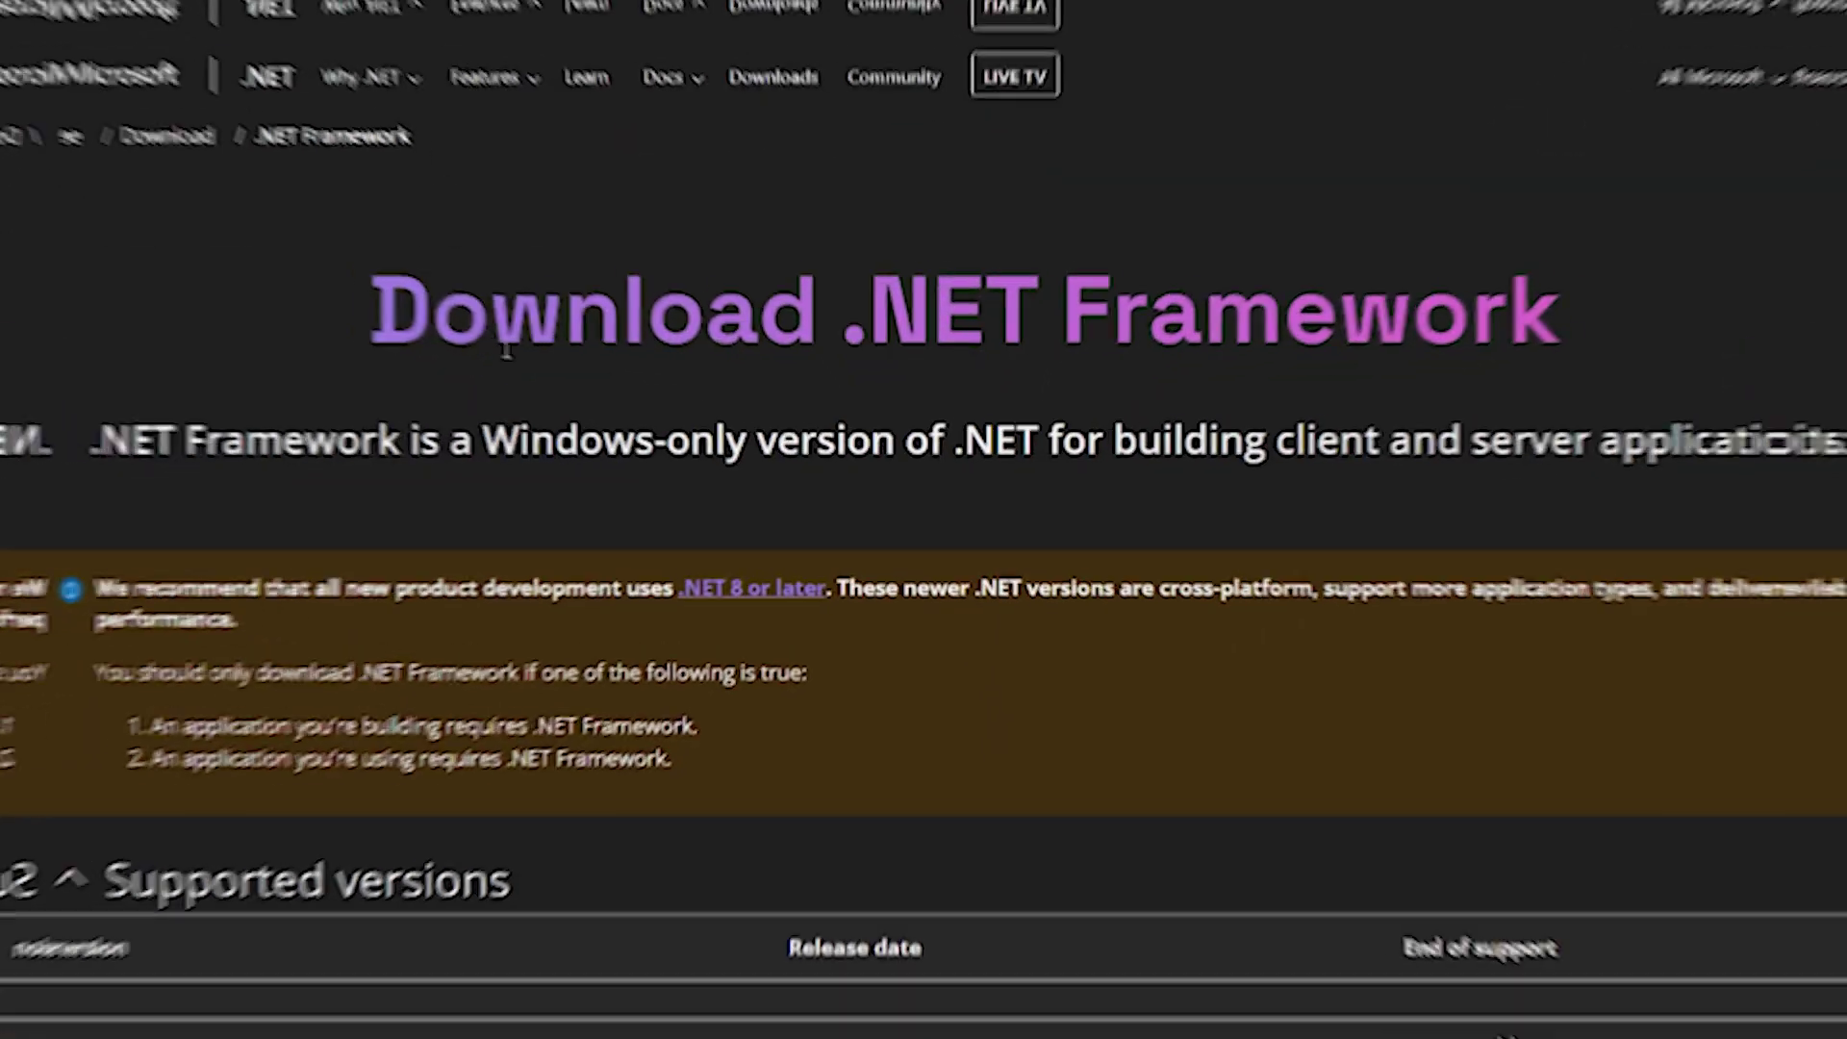
drag(328, 288, 1625, 281)
click(1740, 280)
scroll(1389, 513, down, 5)
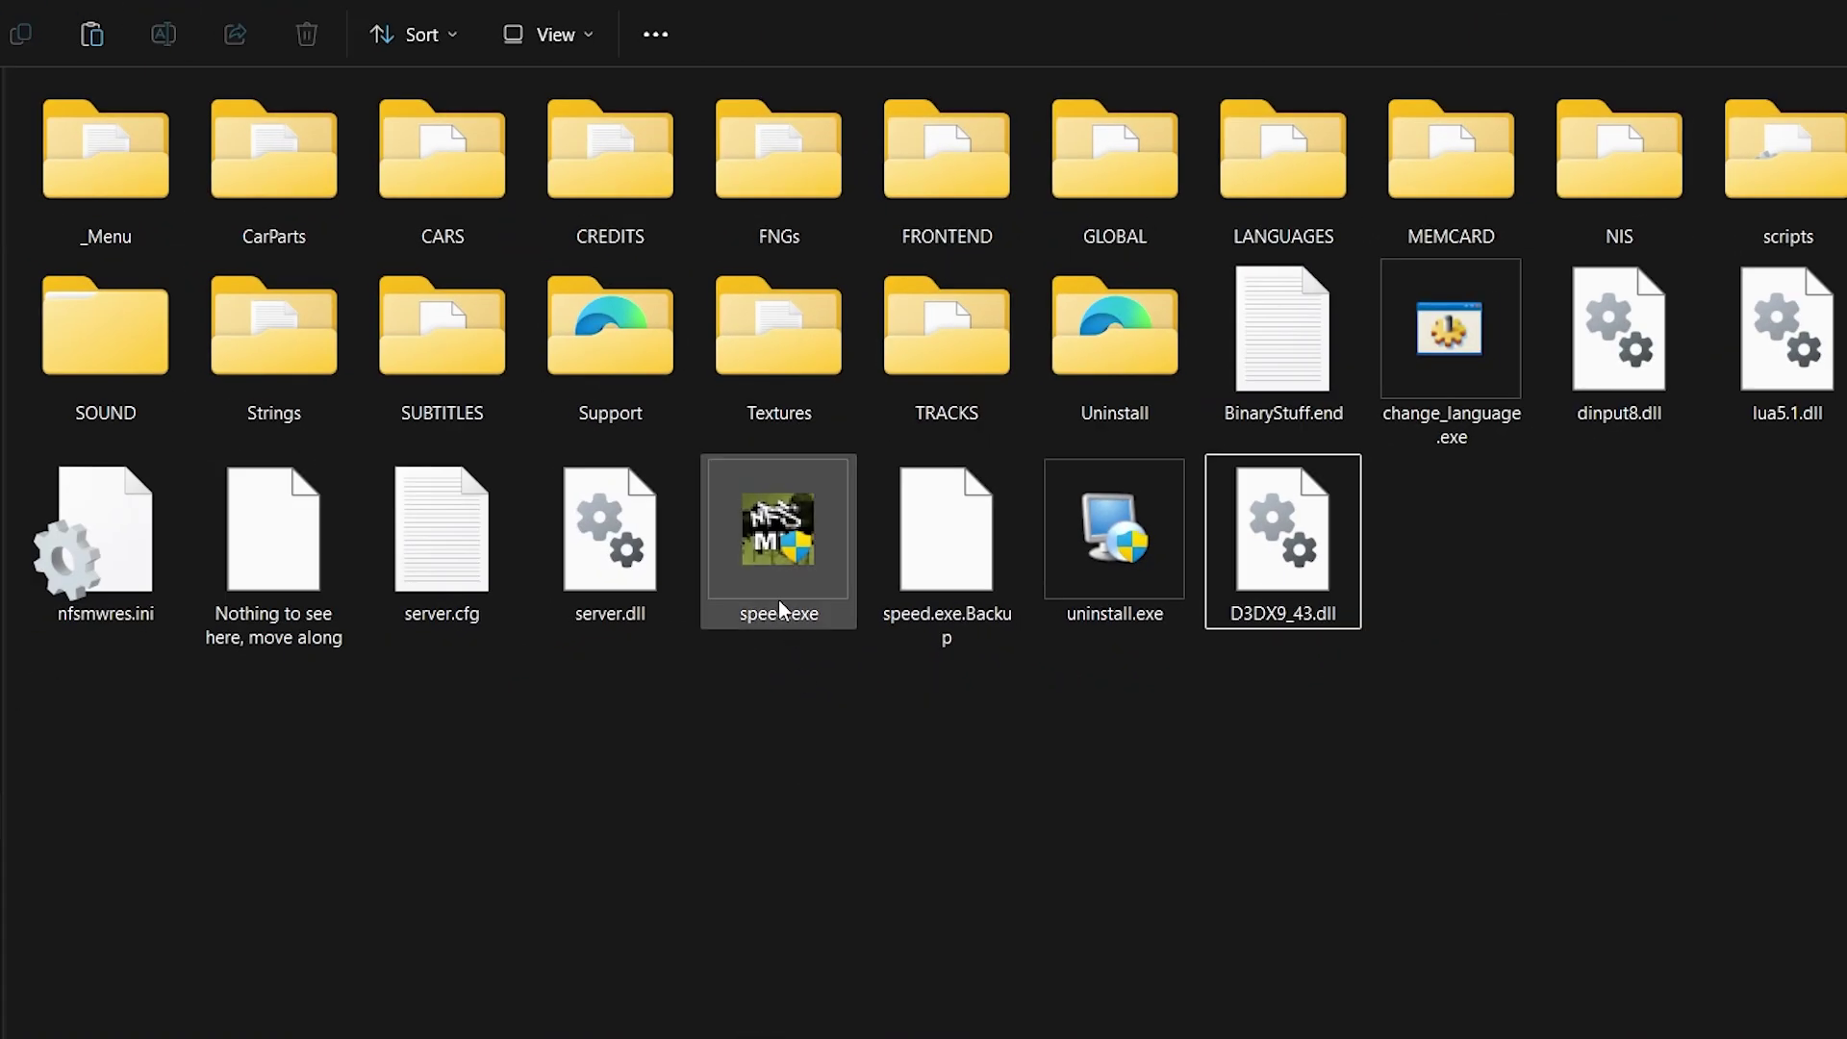
double_click(762, 571)
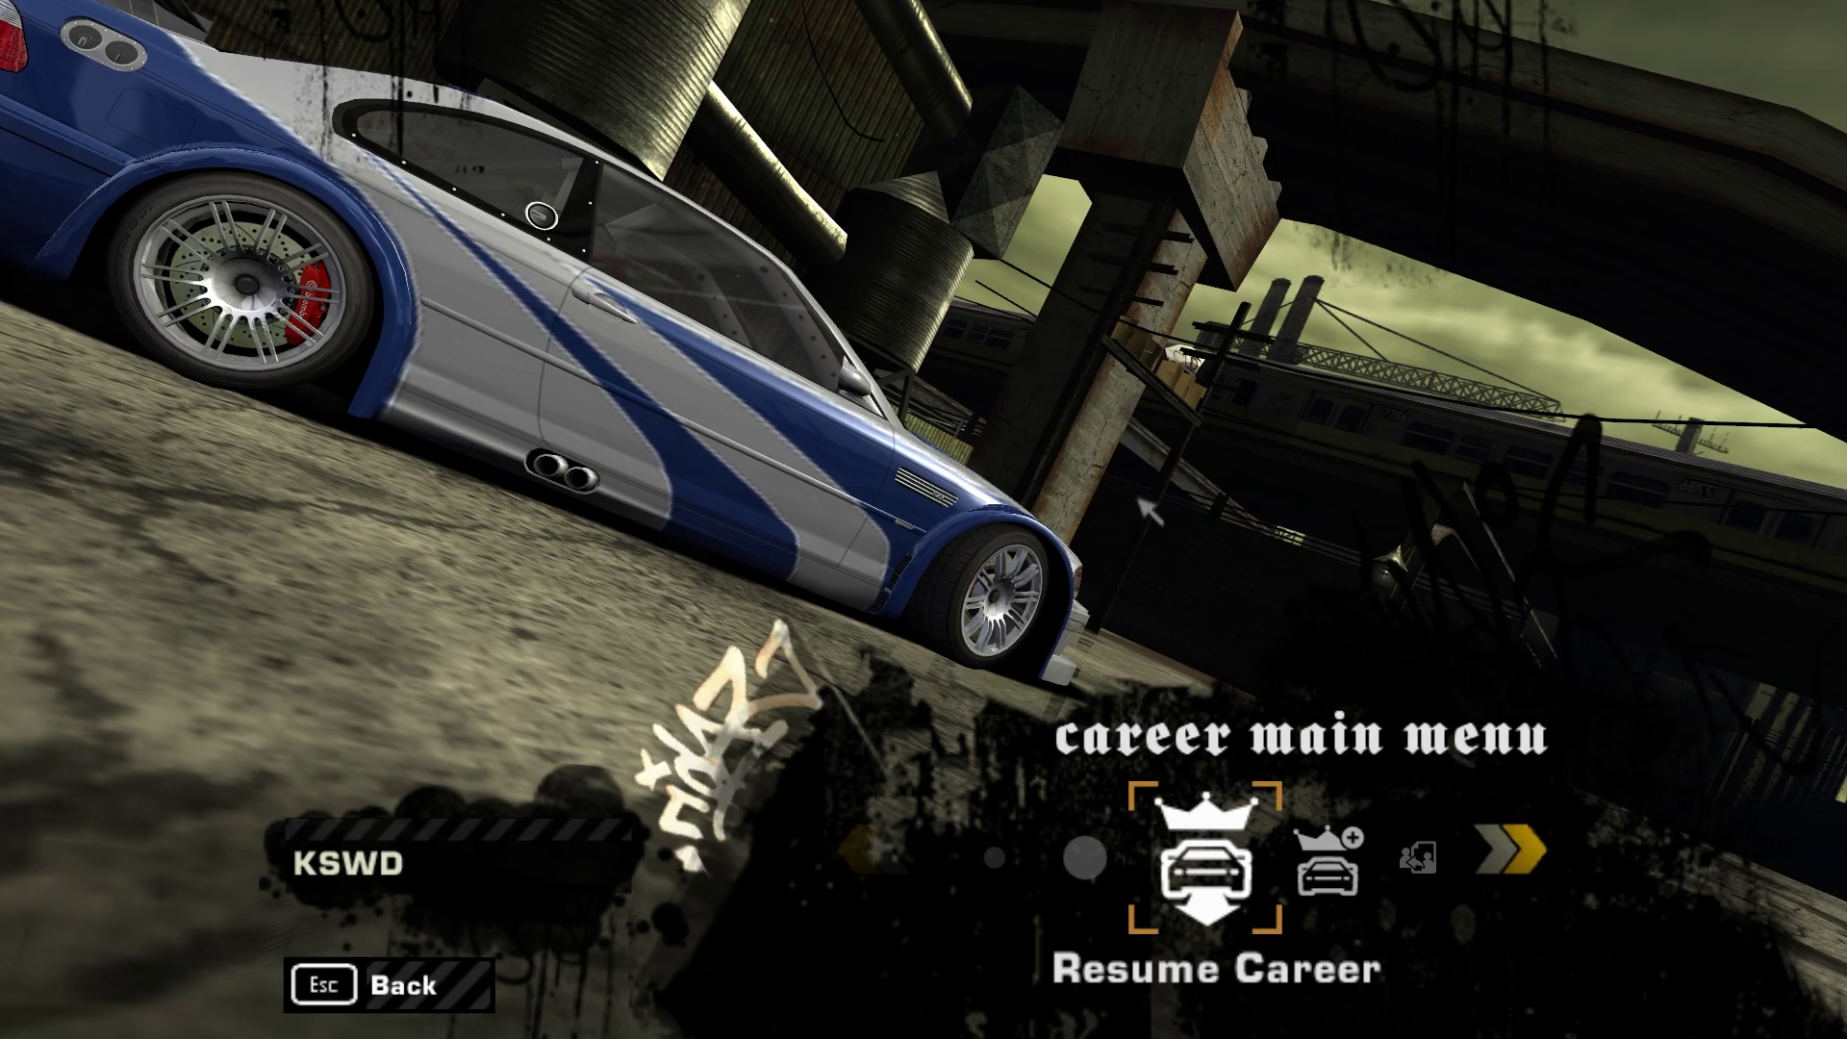
Continue past the Most Wanted main menu into gameplay with Enter.
key(Return)
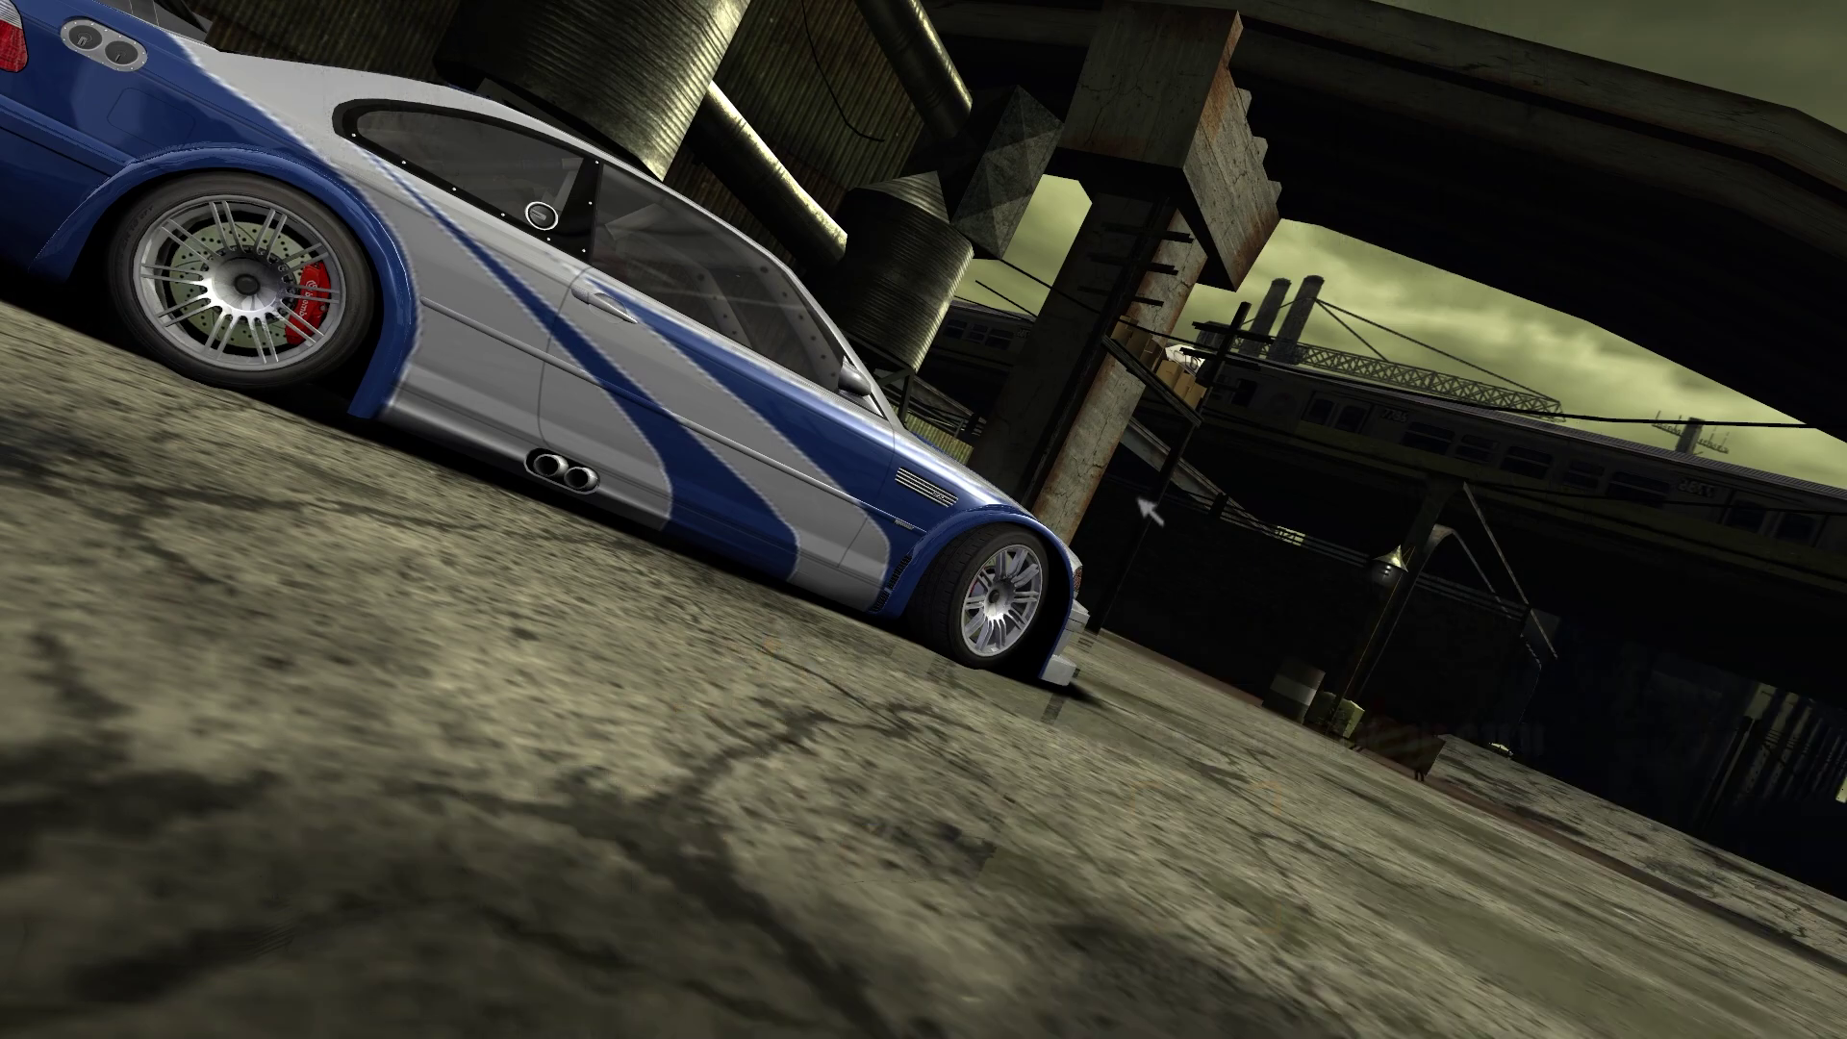